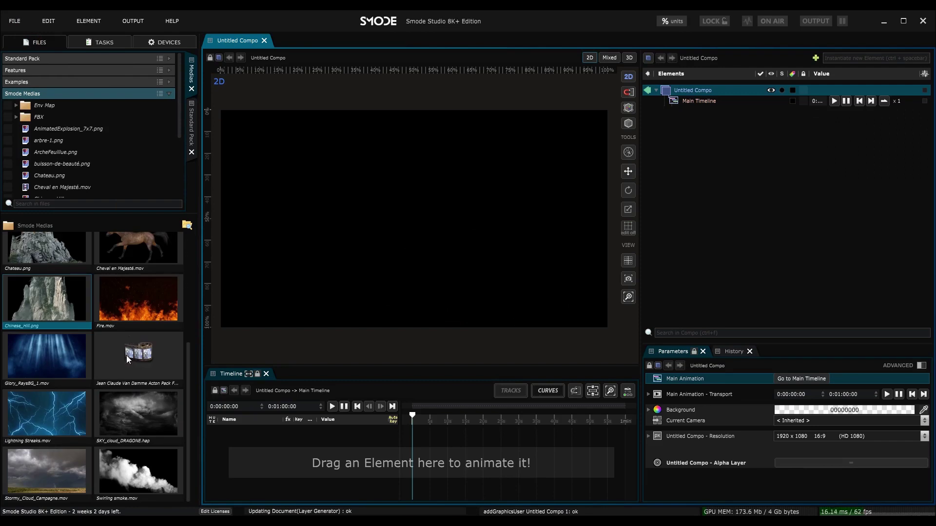
Add Stormy_Cloud_Campagne.mov, Chinese_Hill.png and ArcheFeuillue.png from the Smode Medias files as layers of Untitled Compo
{"action": "left_click_drag", "start_coordinate": [54, 475], "coordinate": [756, 206]}
{"action": "scroll", "coordinate": [127, 328], "scroll_direction": "up", "scroll_amount": 1}
{"action": "left_click_drag", "start_coordinate": [54, 330], "coordinate": [735, 215]}
{"action": "scroll", "coordinate": [93, 365], "scroll_direction": "up", "scroll_amount": 2}
{"action": "left_click_drag", "start_coordinate": [46, 336], "coordinate": [760, 190]}
Place the Chinese hill image in the scene's lower-right corner and reorder ArcheFeuillue.png behind it
{"action": "left_click", "coordinate": [702, 122]}
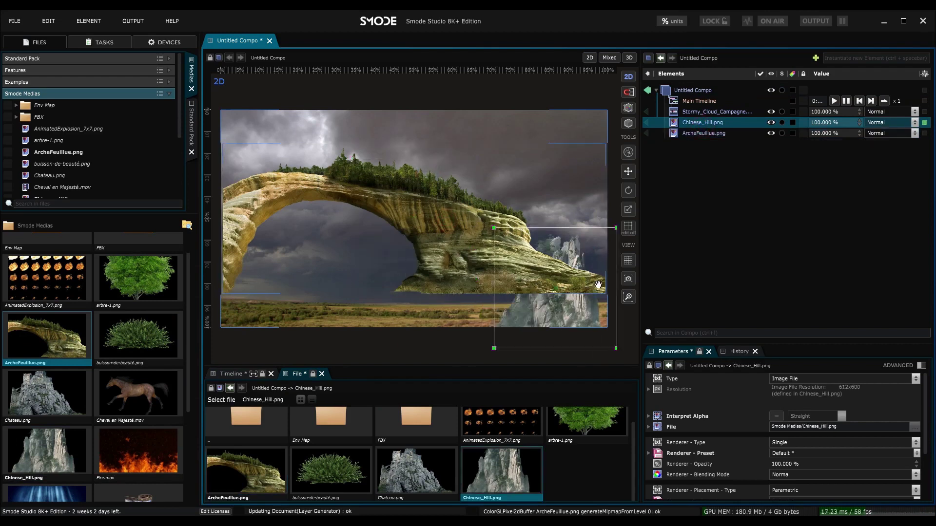
{"action": "left_click_drag", "start_coordinate": [694, 134], "coordinate": [700, 118]}
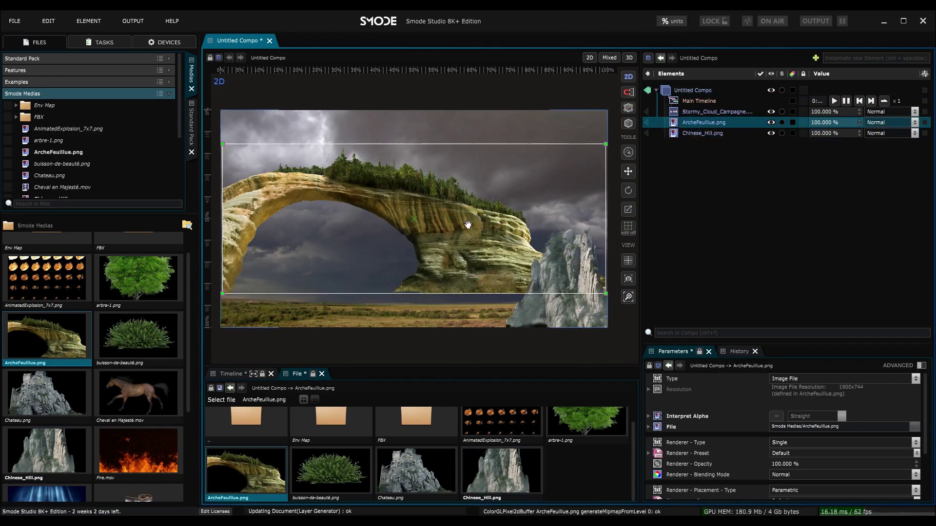
Move the arch image down to the bottom of the frame and stretch it to about 104% width and 112% height
{"action": "scroll", "coordinate": [470, 222], "scroll_direction": "down", "scroll_amount": 1}
{"action": "left_click_drag", "start_coordinate": [477, 216], "coordinate": [476, 245]}
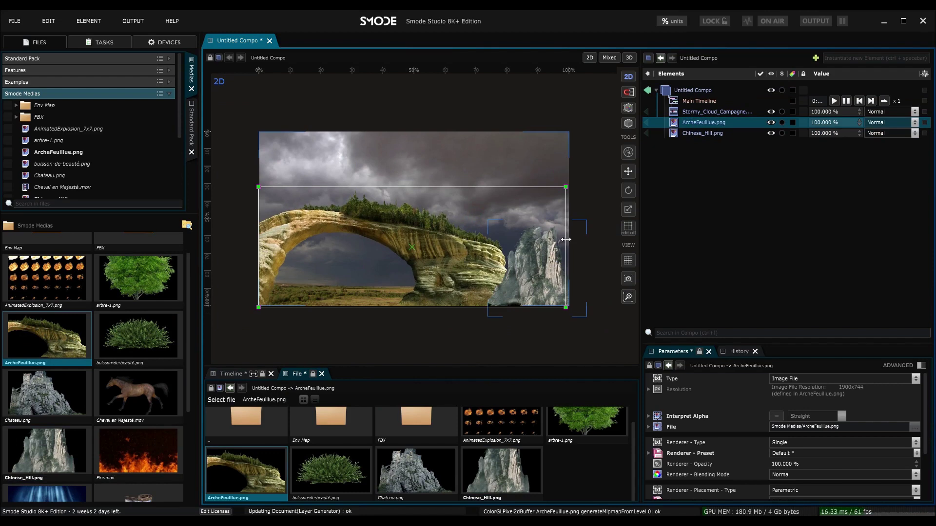
{"action": "left_click_drag", "start_coordinate": [566, 239], "coordinate": [578, 239]}
{"action": "left_click_drag", "start_coordinate": [522, 187], "coordinate": [522, 173]}
Add a 2D Noise layer to the composition
{"action": "right_click", "coordinate": [694, 160]}
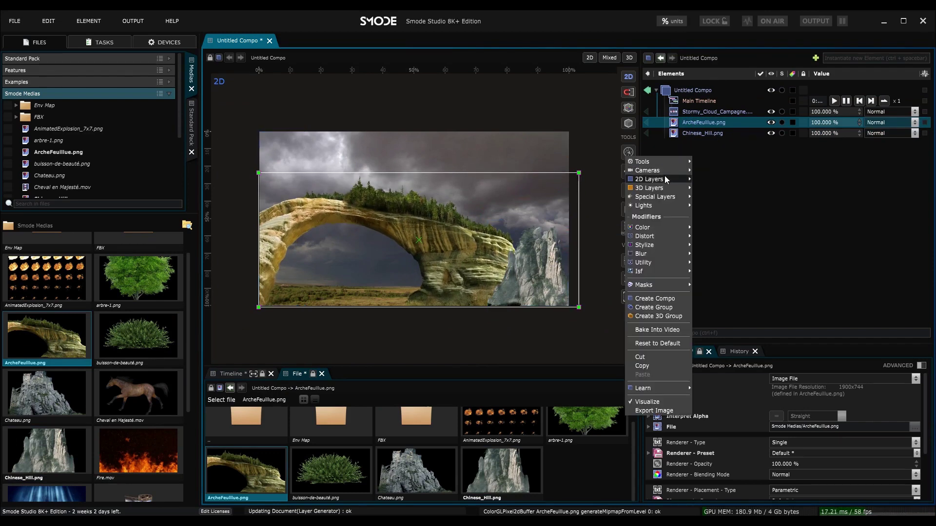
{"action": "mouse_move", "coordinate": [666, 179]}
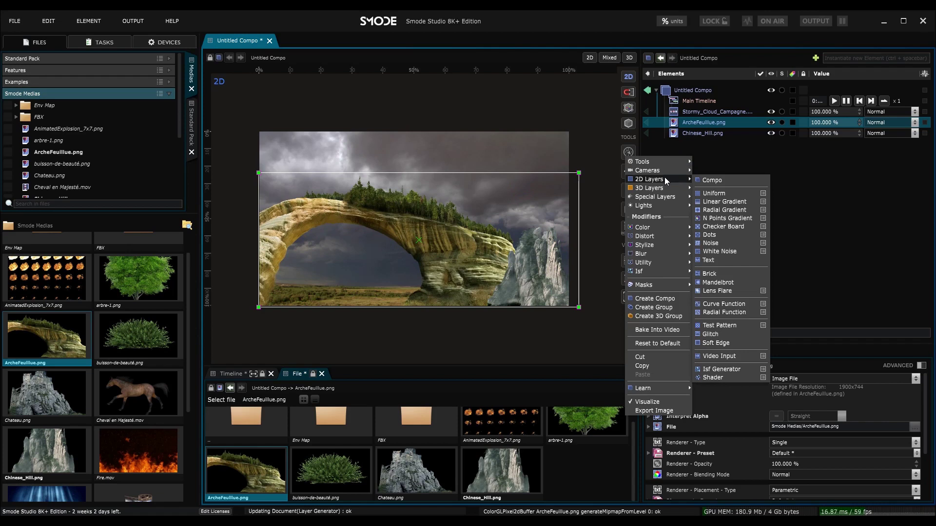
{"action": "left_click", "coordinate": [837, 57]}
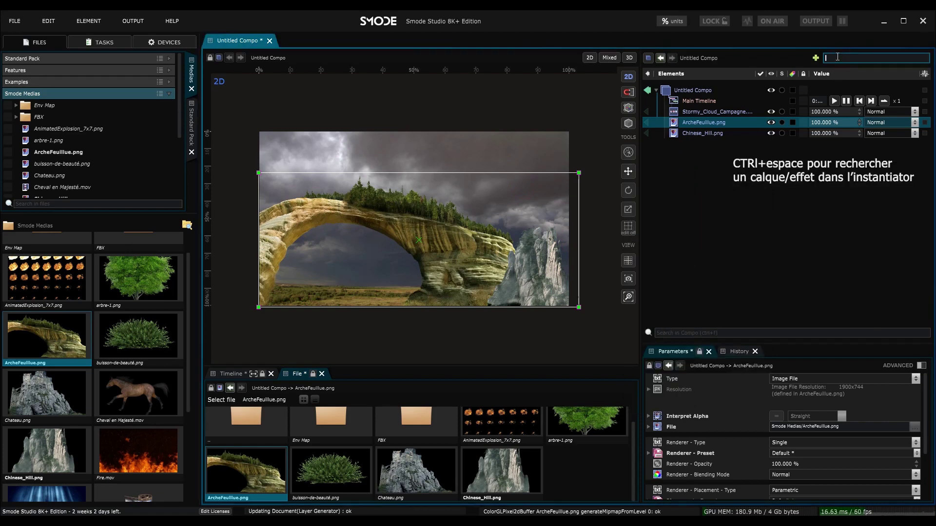
{"action": "right_click", "coordinate": [682, 142]}
{"action": "mouse_move", "coordinate": [663, 163]}
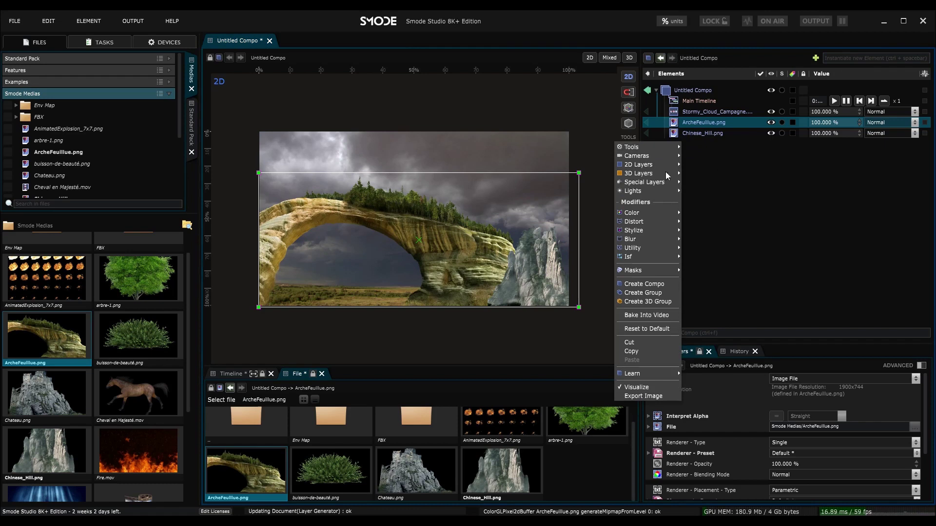
{"action": "left_click", "coordinate": [707, 229]}
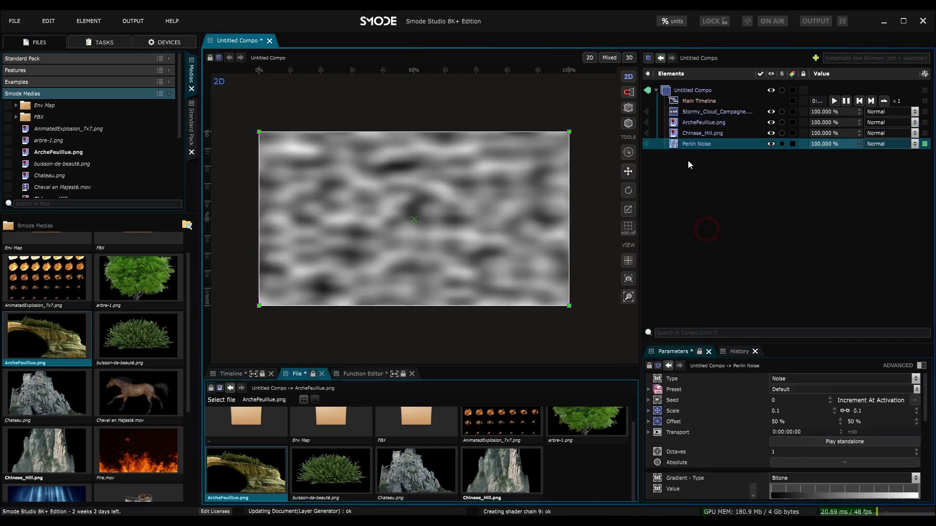
Reorder the Perlin Noise layer between the stormy clouds and the arch, and set its opacity to 30.2%
{"action": "left_click_drag", "start_coordinate": [687, 125], "coordinate": [686, 118]}
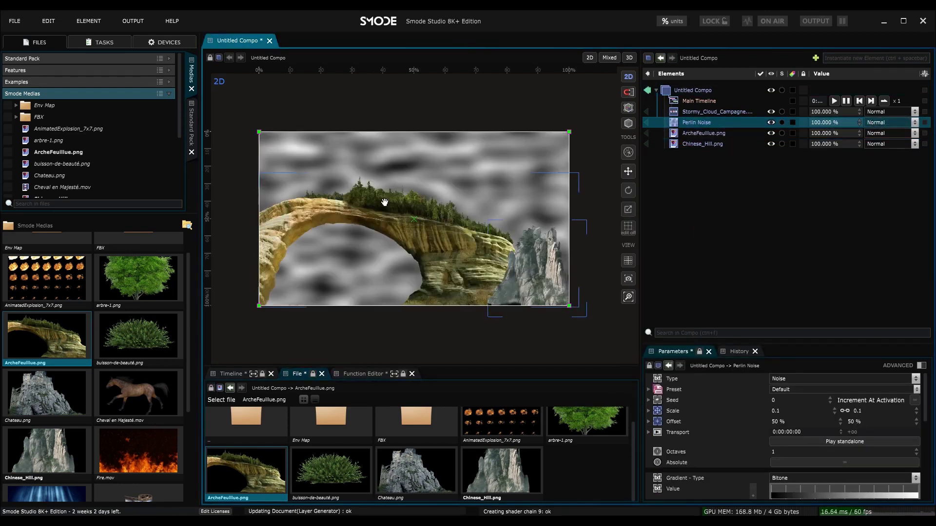
{"action": "left_click_drag", "start_coordinate": [818, 126], "coordinate": [823, 138]}
Enlarge the parameters area and compare the parameters of the ArcheFeuillue.png and Chinese_Hill.png layers
{"action": "left_click", "coordinate": [692, 135]}
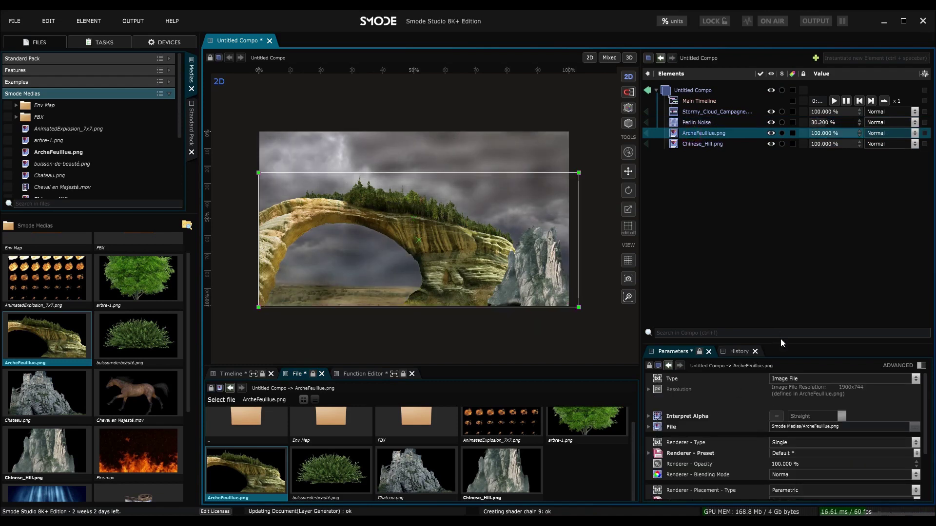
{"action": "left_click_drag", "start_coordinate": [786, 310], "coordinate": [792, 275]}
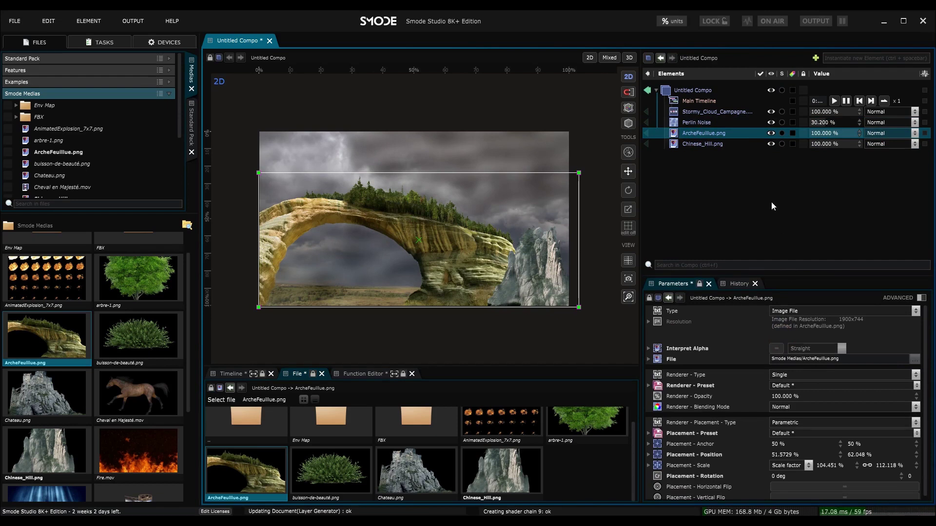
{"action": "left_click", "coordinate": [712, 144]}
{"action": "left_click_drag", "start_coordinate": [783, 275], "coordinate": [788, 212]}
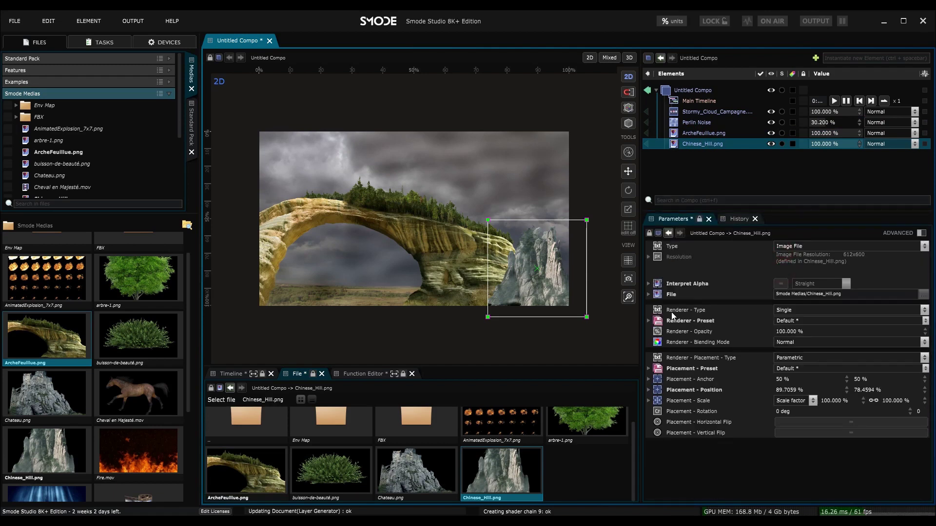
{"action": "left_click", "coordinate": [721, 137]}
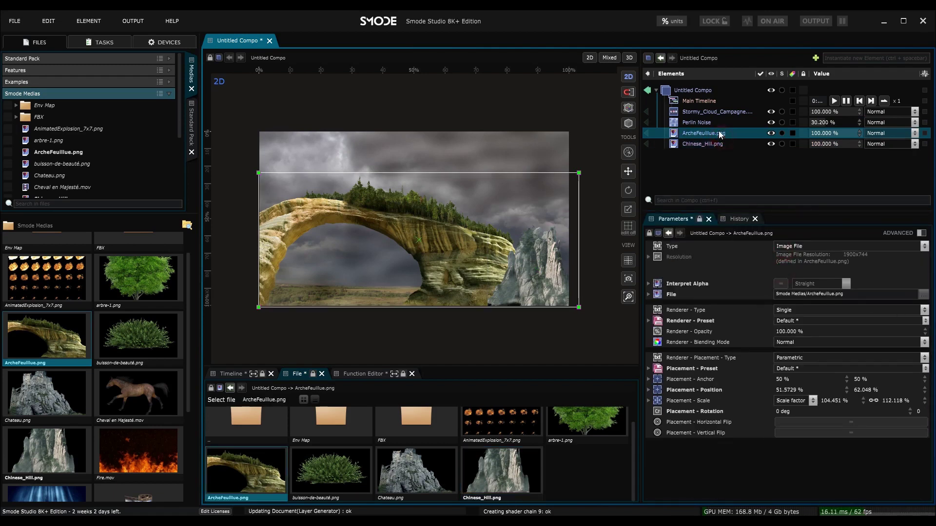
Hide the Perlin Noise layer and play the Stormy_Cloud_Campagne.mov video with a standalone player
{"action": "left_click", "coordinate": [714, 112]}
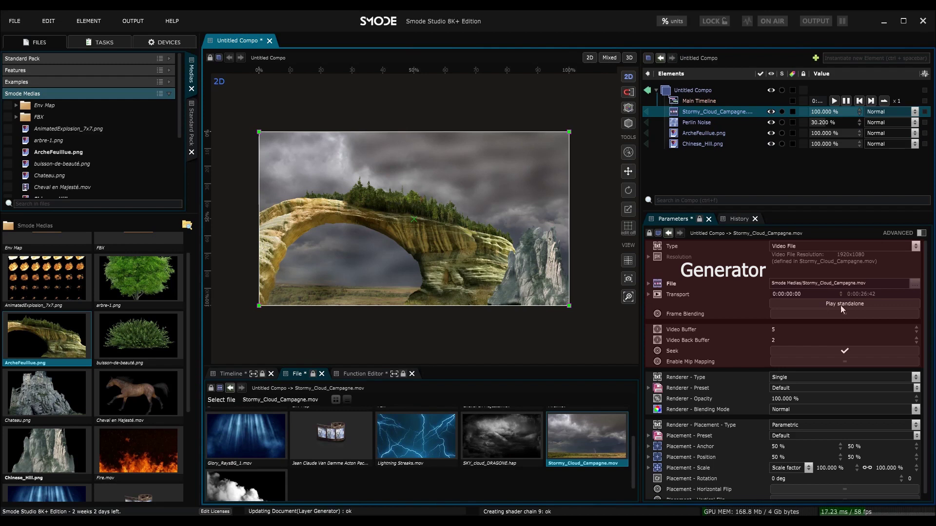
{"action": "left_click", "coordinate": [771, 123]}
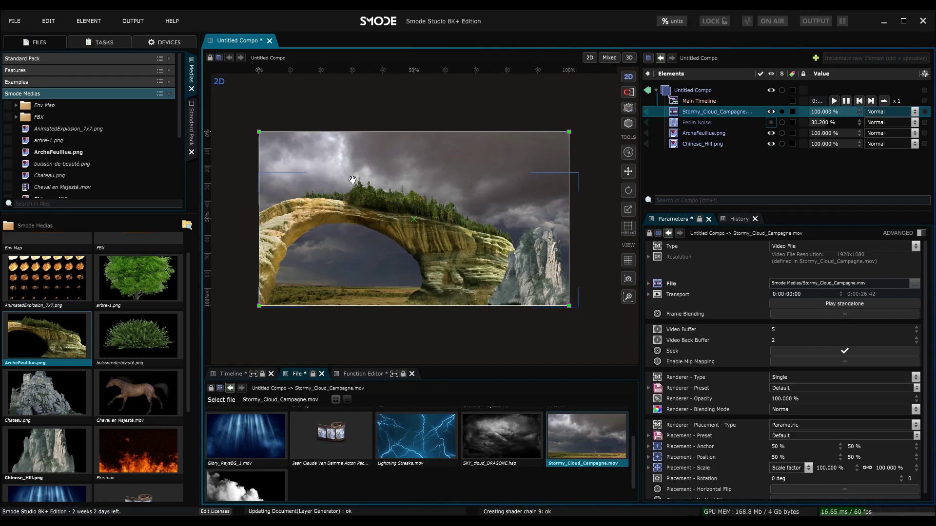
{"action": "left_click", "coordinate": [812, 305]}
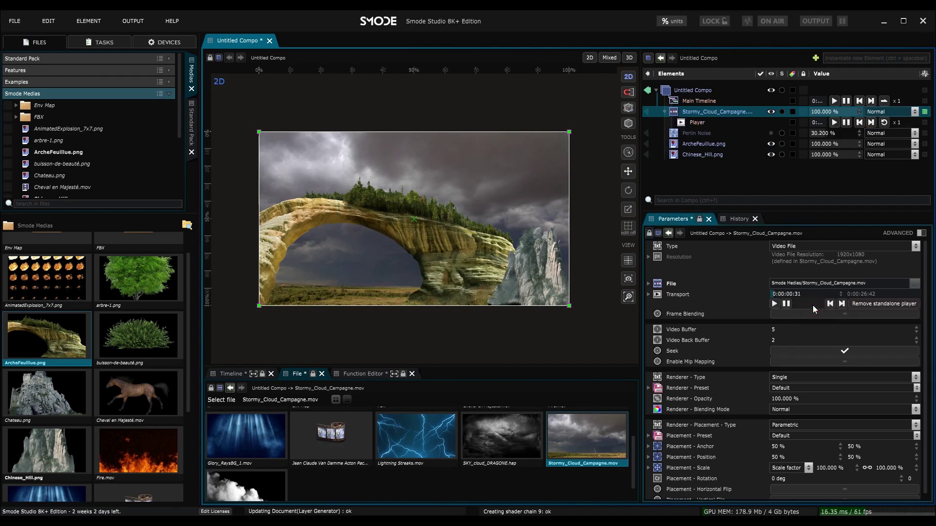
Examine the Player settings of the stormy cloud video and the renderer settings of ArcheFeuillue.png
{"action": "left_click", "coordinate": [689, 123]}
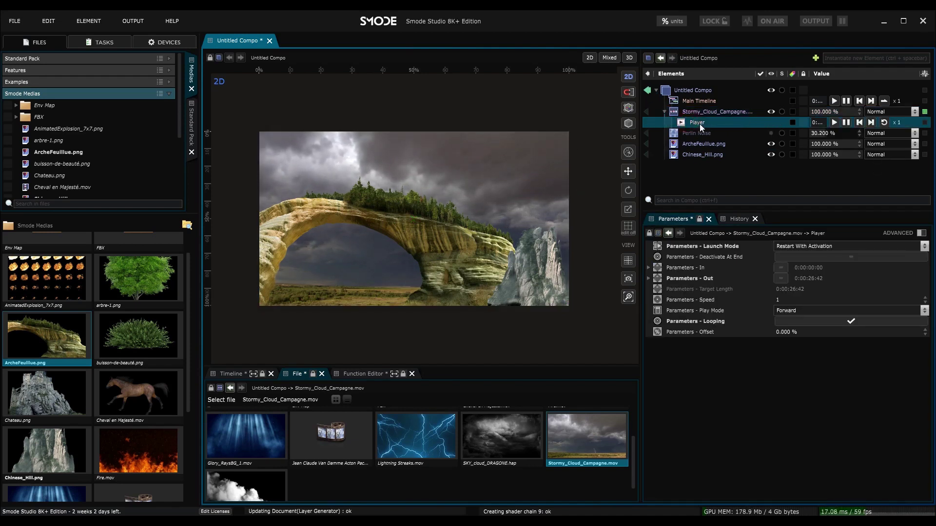
{"action": "left_click", "coordinate": [698, 114]}
{"action": "scroll", "coordinate": [369, 210], "scroll_direction": "up", "scroll_amount": 3}
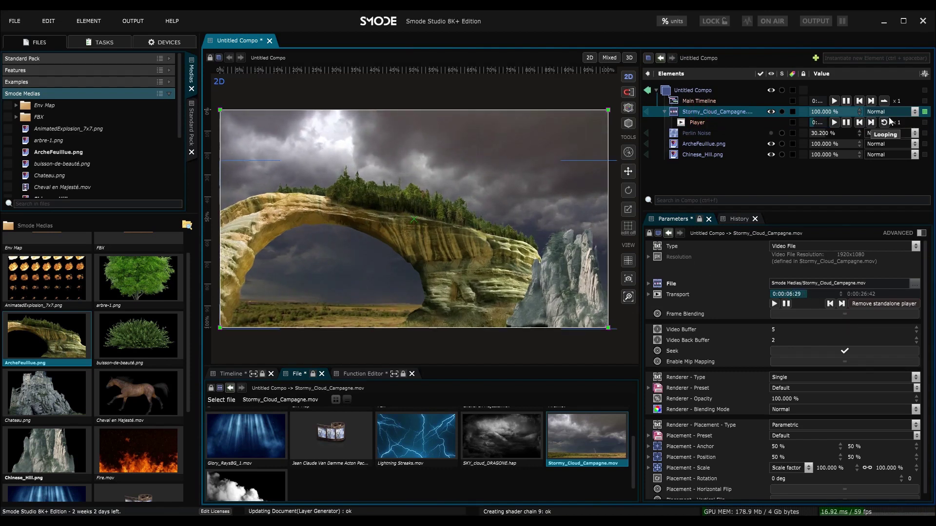
{"action": "left_click", "coordinate": [670, 145]}
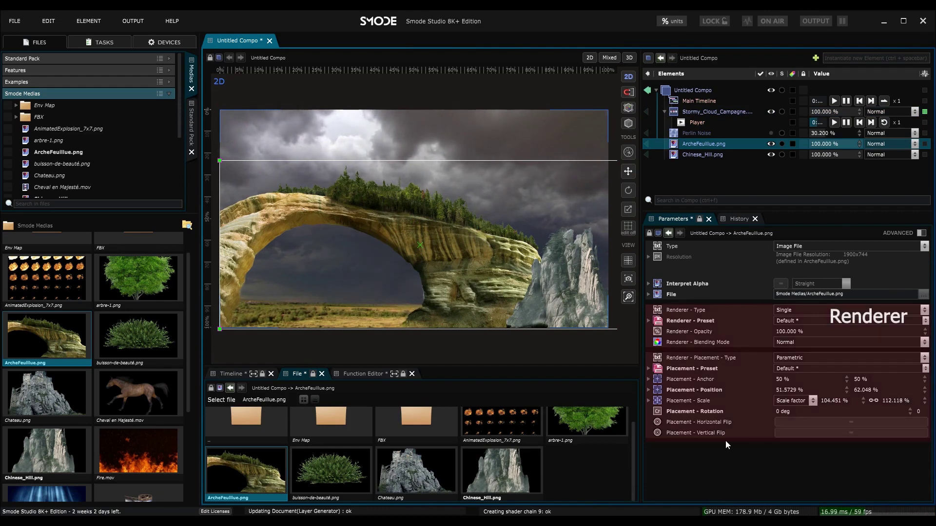
{"action": "left_click", "coordinate": [717, 313]}
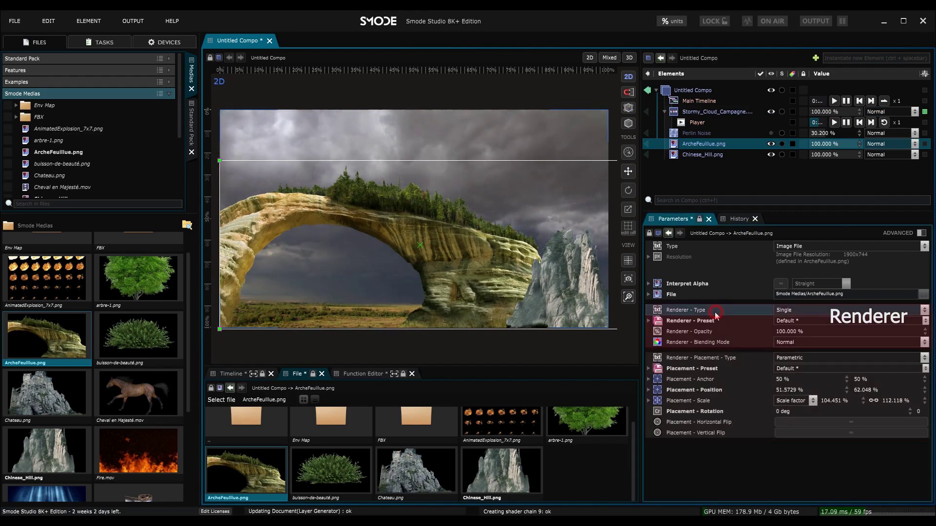
{"action": "scroll", "coordinate": [497, 262], "scroll_direction": "down", "scroll_amount": 1}
{"action": "left_click_drag", "start_coordinate": [519, 243], "coordinate": [525, 210]}
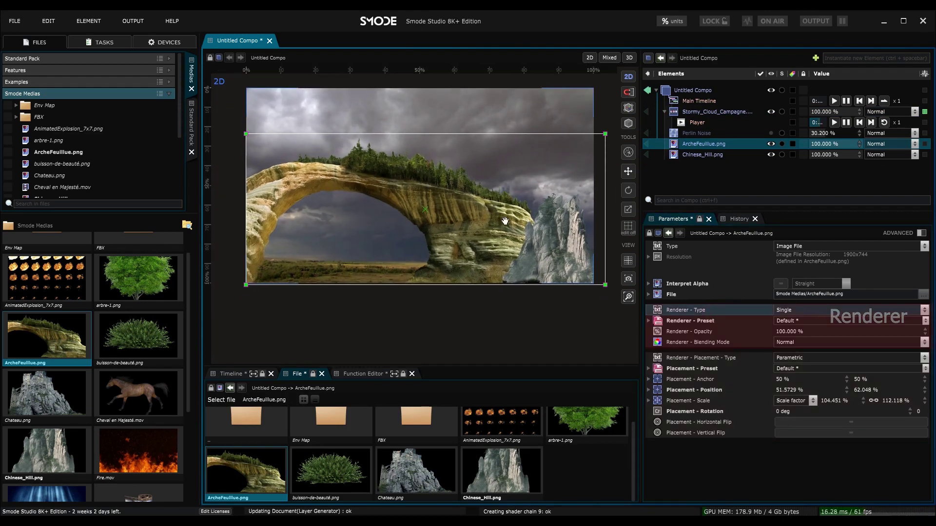
Stretch the arch image outward from its upper-left corner to a scale of about 109% by 113%
{"action": "left_click", "coordinate": [739, 361]}
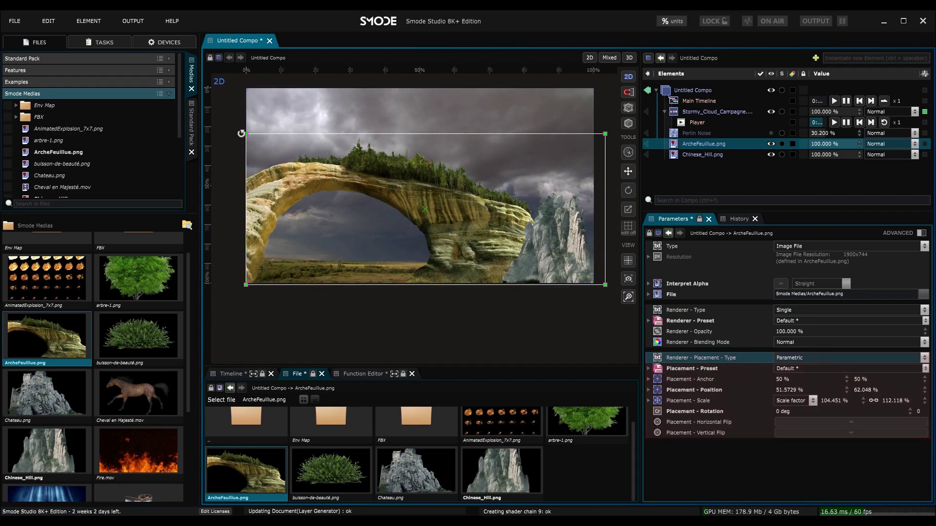
{"action": "left_click_drag", "start_coordinate": [244, 133], "coordinate": [231, 132]}
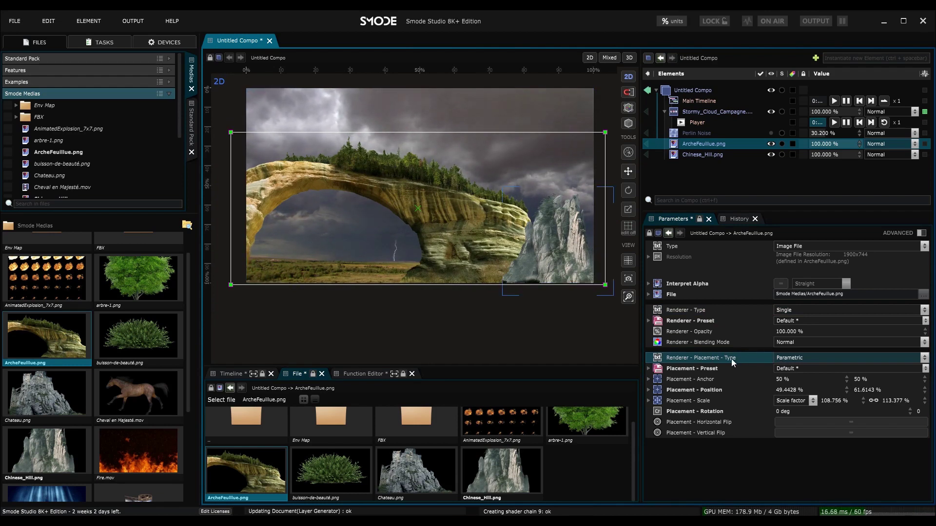
Set the arch's placement type to Perspective and, with the editing grid shown, pull its upper-right corner inward to about 102%, 28.4%
{"action": "left_click", "coordinate": [788, 363]}
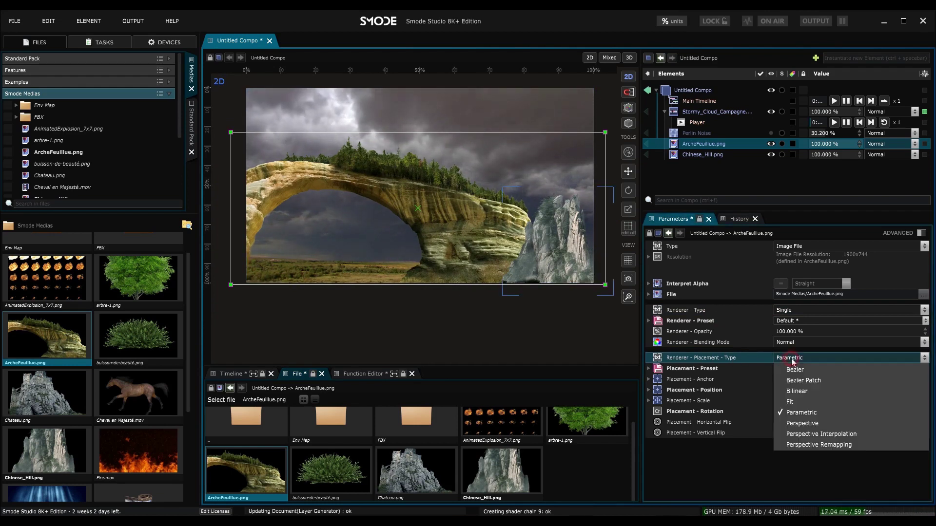
{"action": "left_click", "coordinate": [811, 424]}
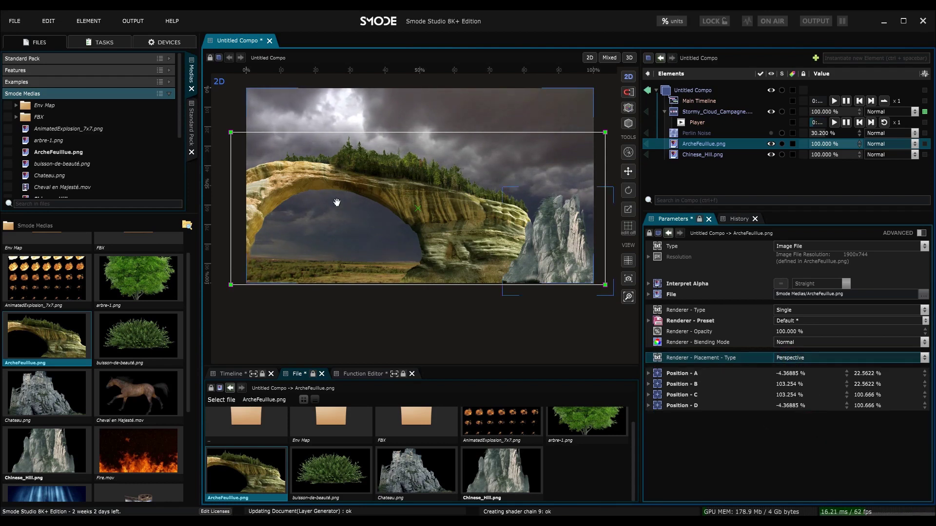
{"action": "scroll", "coordinate": [399, 222], "scroll_direction": "down", "scroll_amount": 1}
{"action": "left_click_drag", "start_coordinate": [399, 221], "coordinate": [391, 235]}
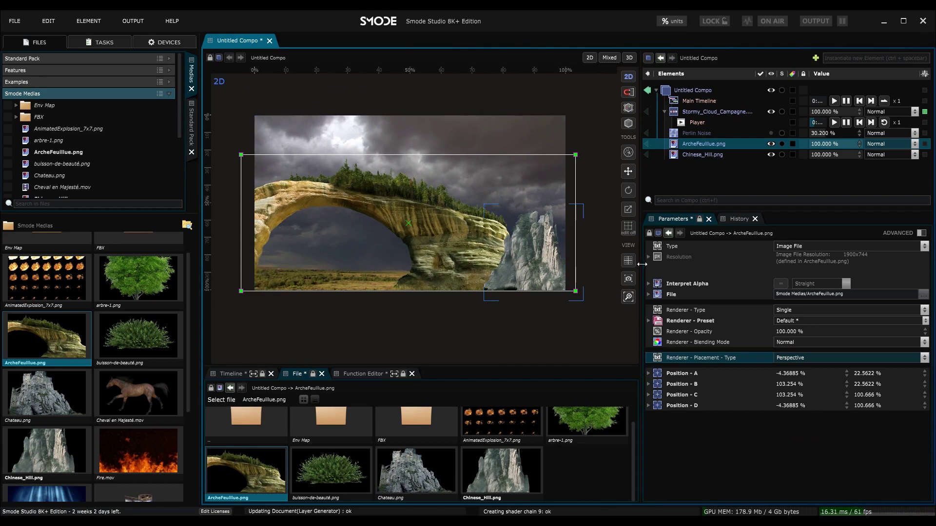
{"action": "left_click", "coordinate": [628, 227]}
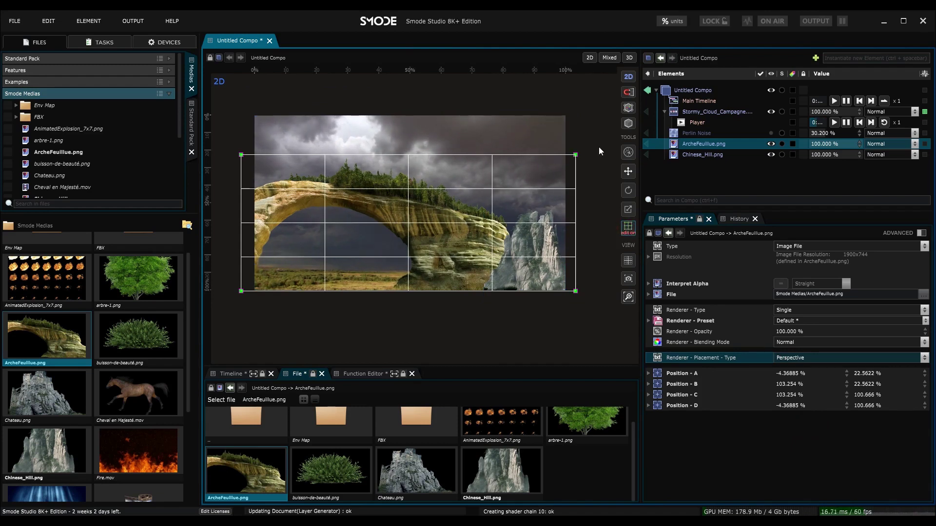
{"action": "mouse_move", "coordinate": [577, 157]}
{"action": "left_mouse_down"}
{"action": "mouse_move", "coordinate": [455, 152]}
{"action": "mouse_move", "coordinate": [584, 198]}
{"action": "mouse_move", "coordinate": [573, 166]}
{"action": "left_mouse_up"}
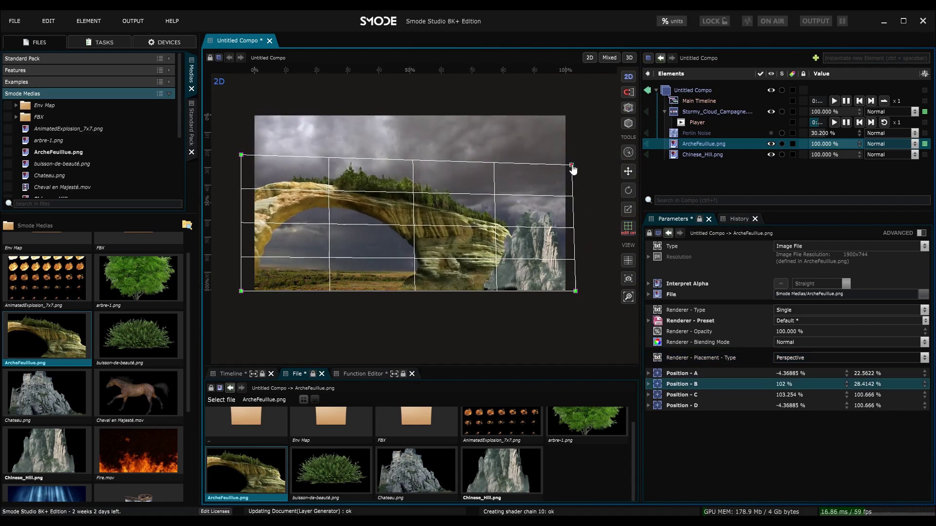
Set the placement type of Chinese_Hill.png to Bezier Patch and warp the hill by pulling its upper-right corner and top edge outward
{"action": "left_click", "coordinate": [792, 358]}
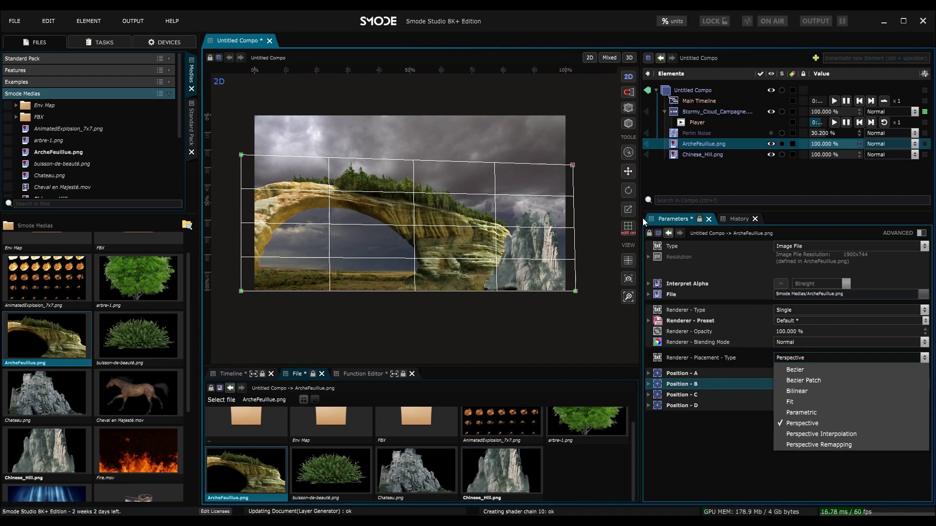
{"action": "left_click", "coordinate": [721, 155]}
{"action": "left_click", "coordinate": [712, 155]}
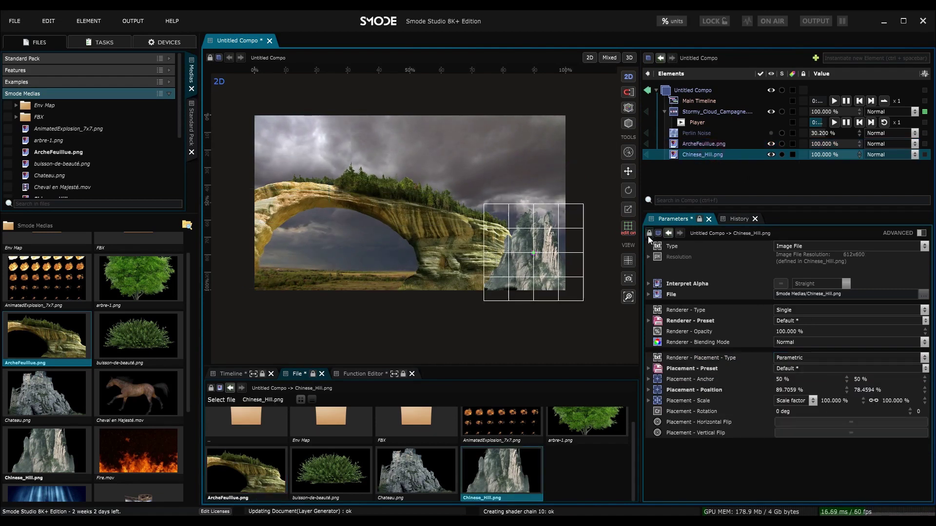
{"action": "left_click", "coordinate": [803, 359]}
{"action": "left_click", "coordinate": [804, 379]}
{"action": "left_click_drag", "start_coordinate": [582, 205], "coordinate": [598, 170]}
{"action": "left_click_drag", "start_coordinate": [549, 204], "coordinate": [520, 186]}
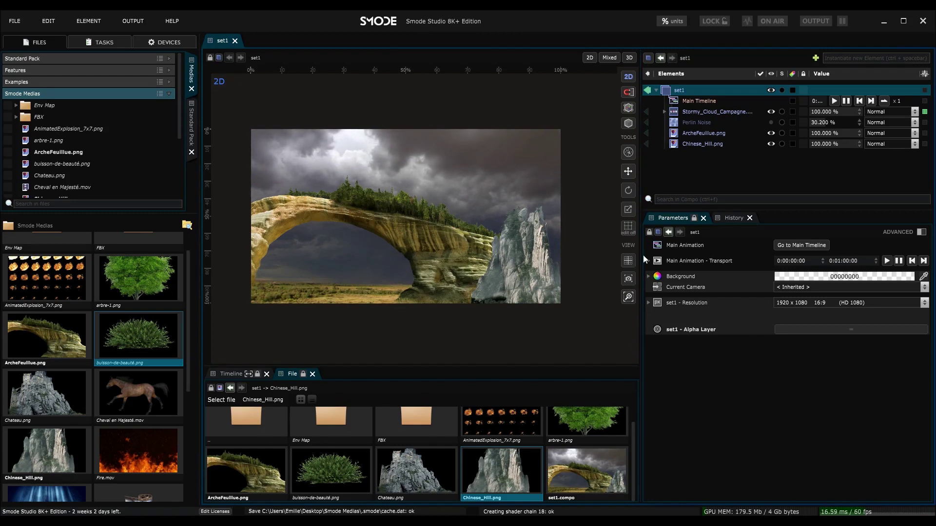
Add an Exposure modifier to Chinese_Hill.png and set its exposure to 0.72 and its gamma to 0.55
{"action": "left_click", "coordinate": [696, 144]}
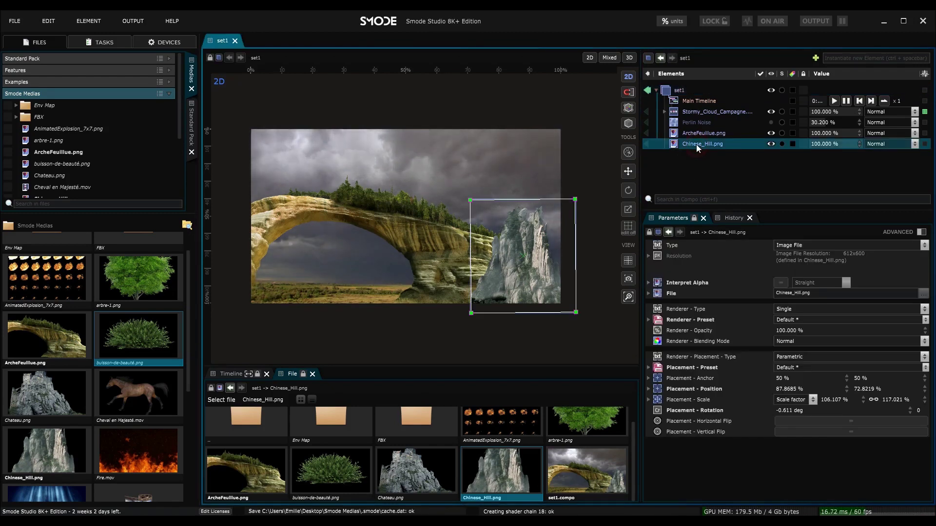
{"action": "right_click", "coordinate": [691, 144]}
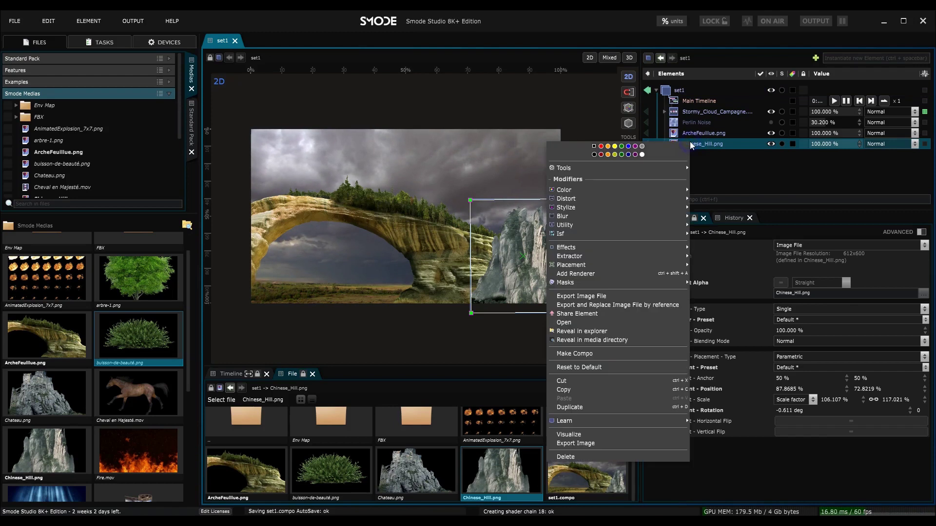
{"action": "left_click_drag", "start_coordinate": [735, 208], "coordinate": [731, 286]}
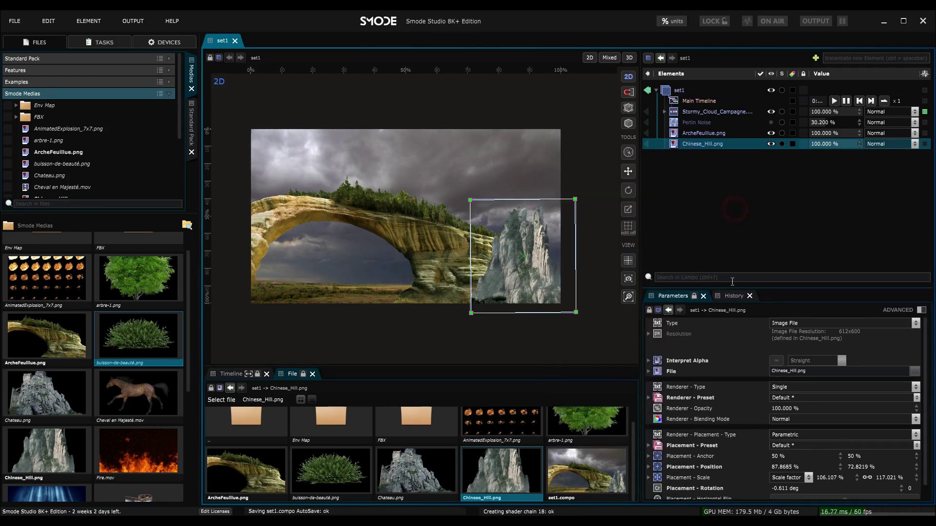
{"action": "right_click", "coordinate": [679, 145]}
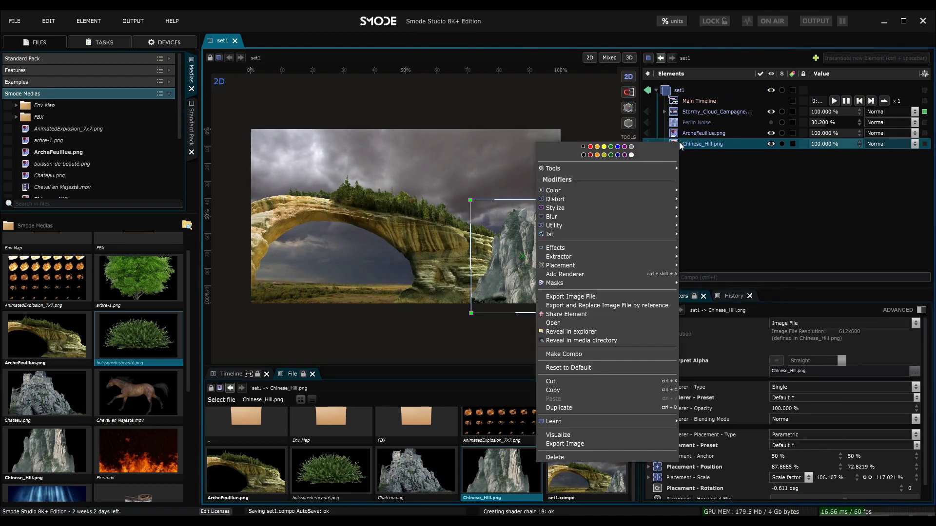
{"action": "mouse_move", "coordinate": [619, 189]}
{"action": "left_click", "coordinate": [696, 159]}
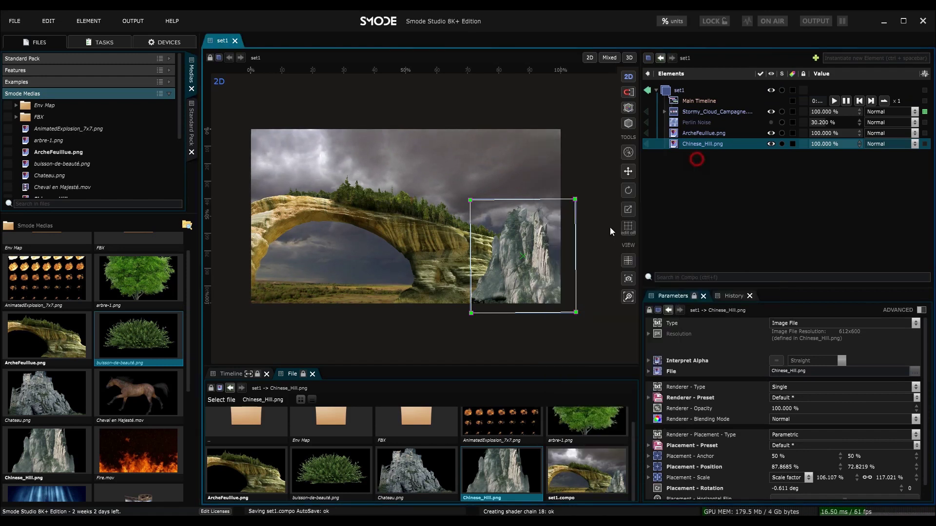
{"action": "right_click", "coordinate": [677, 146]}
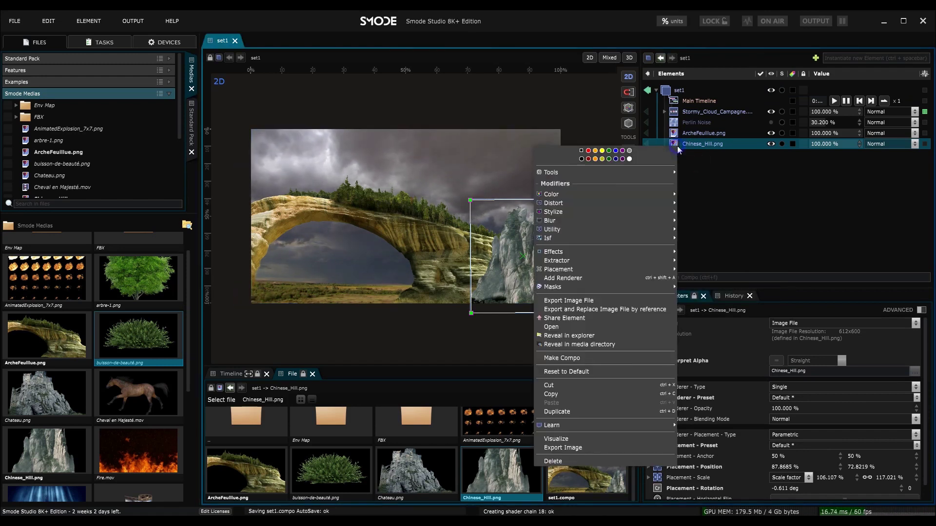
{"action": "mouse_move", "coordinate": [647, 191]}
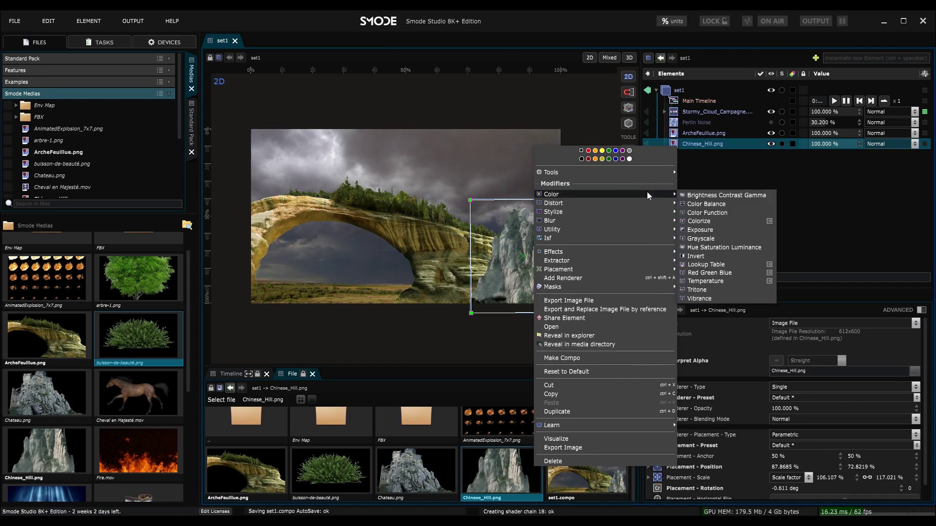
{"action": "left_click", "coordinate": [707, 230]}
{"action": "left_click_drag", "start_coordinate": [783, 355], "coordinate": [783, 377]}
{"action": "left_click_drag", "start_coordinate": [783, 335], "coordinate": [785, 333]}
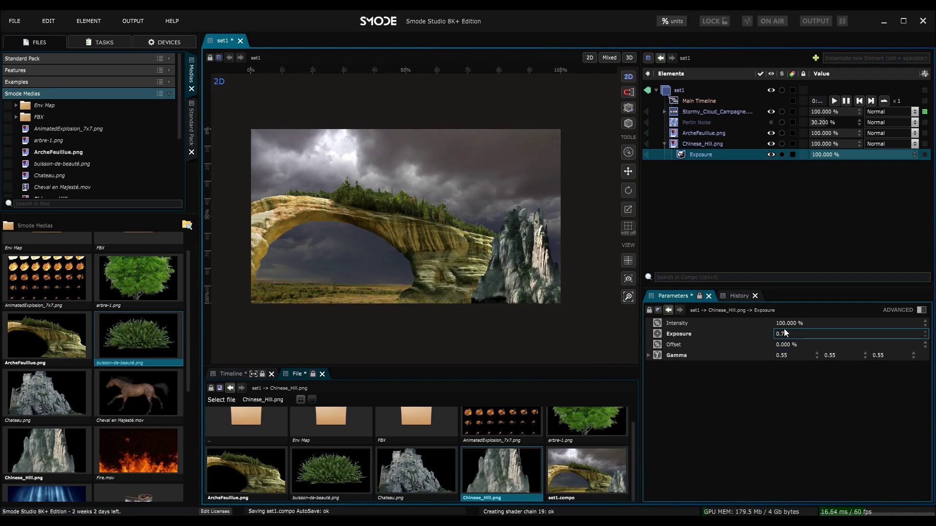
Add a Tritone modifier to Chinese_Hill.png and sample its medium color, 57562b, from the arch's rock
{"action": "left_click", "coordinate": [706, 144]}
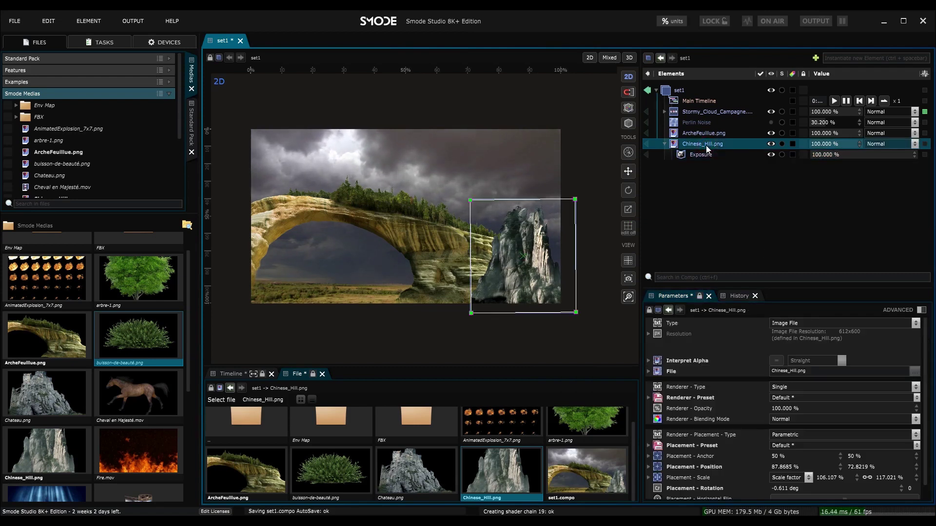
{"action": "key", "text": "ctrl+space"}
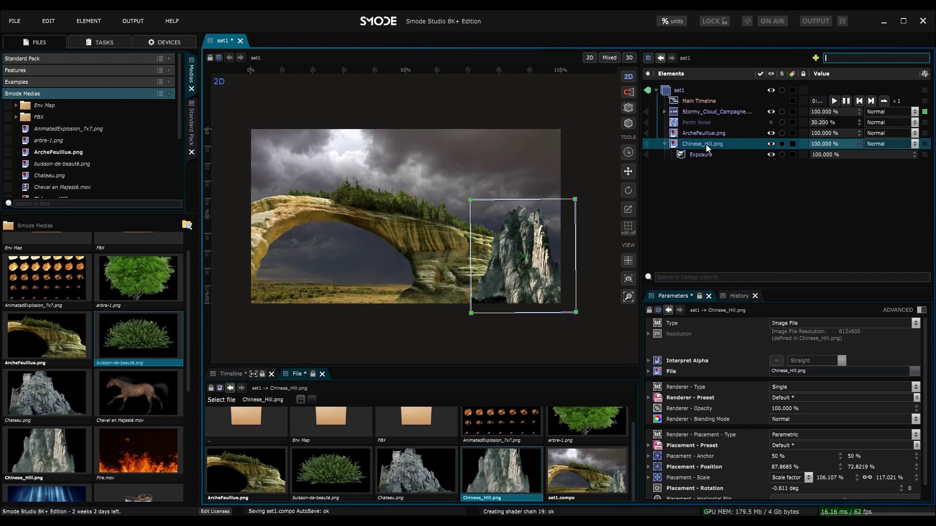
{"action": "type", "text": "trito"}
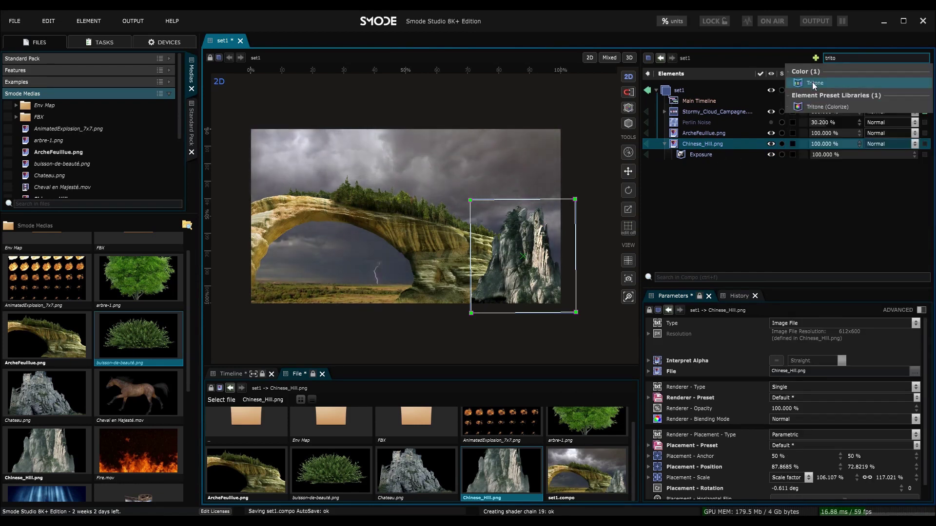
{"action": "left_click_drag", "start_coordinate": [813, 84], "coordinate": [714, 145]}
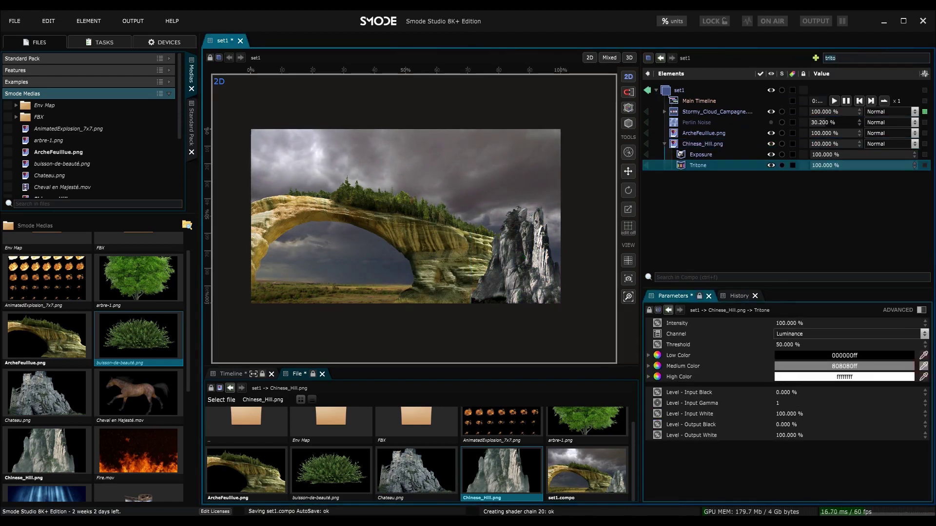
{"action": "left_click", "coordinate": [461, 237]}
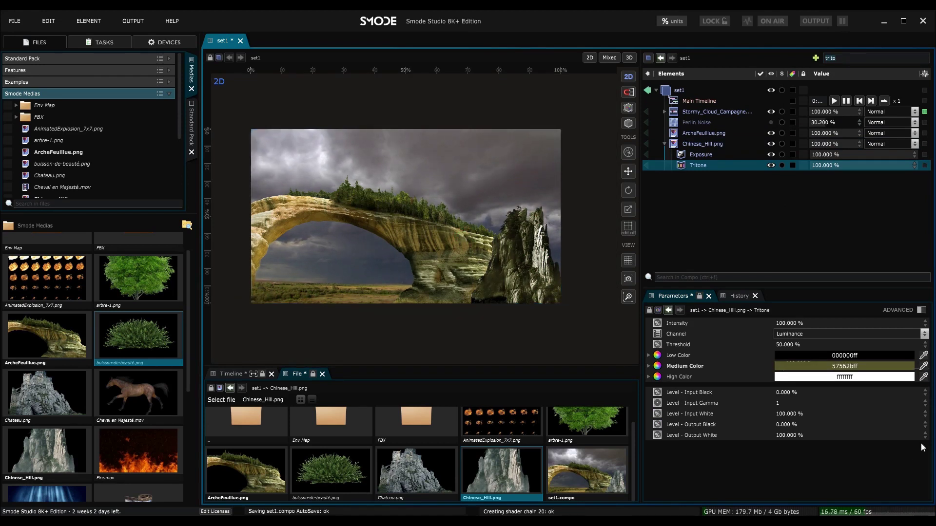
Try moving the Tritone modifier above Exposure in Chinese_Hill.png's modifier stack
{"action": "scroll", "coordinate": [462, 240], "scroll_direction": "up", "scroll_amount": 1}
{"action": "scroll", "coordinate": [467, 244], "scroll_direction": "up", "scroll_amount": 1}
{"action": "left_click_drag", "start_coordinate": [468, 244], "coordinate": [428, 229]}
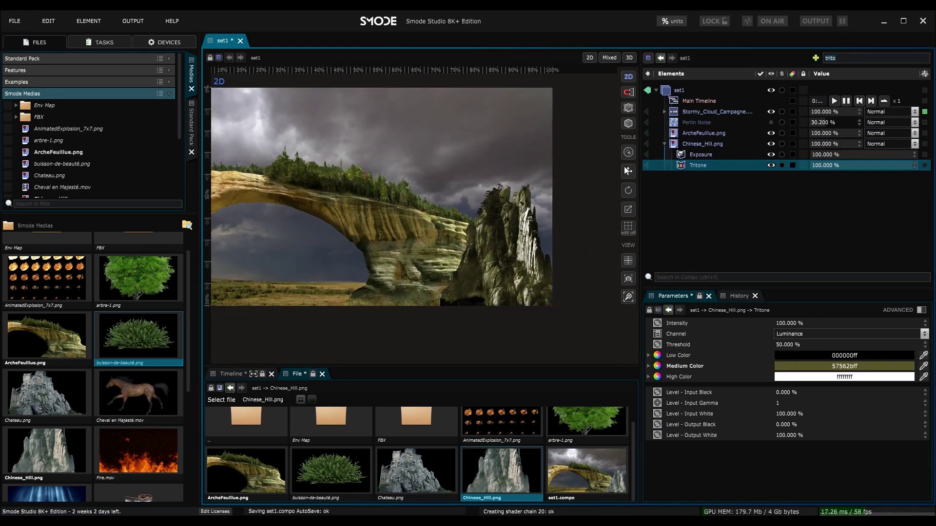
{"action": "left_click", "coordinate": [694, 155]}
{"action": "left_click", "coordinate": [692, 164]}
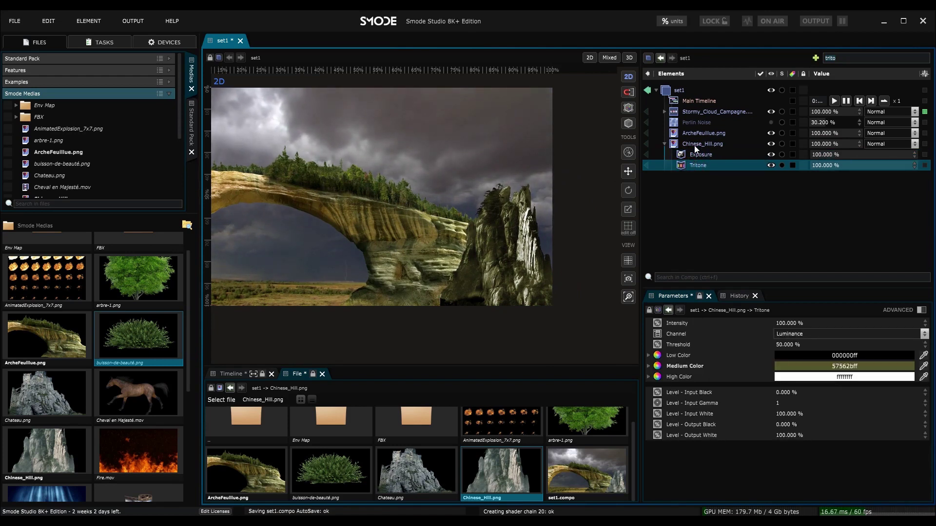
{"action": "left_click", "coordinate": [694, 156]}
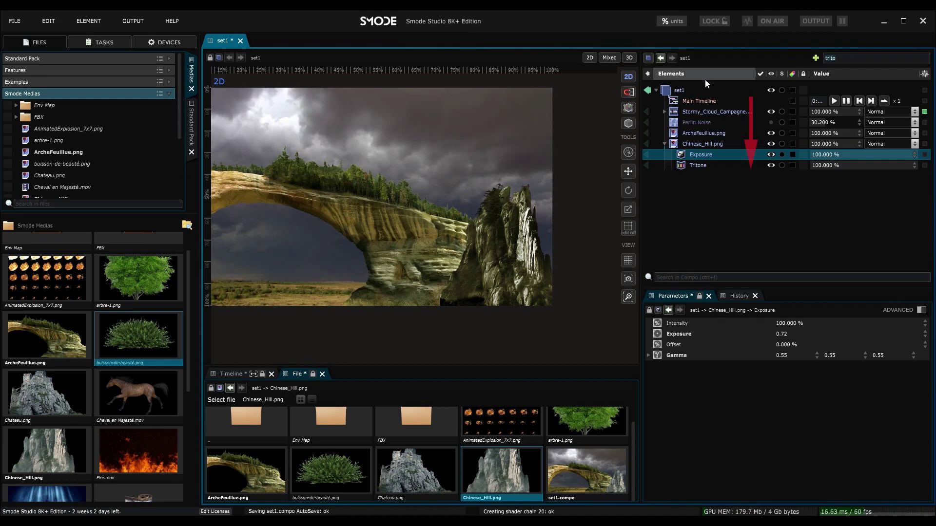
{"action": "left_click", "coordinate": [685, 166]}
{"action": "left_click_drag", "start_coordinate": [685, 166], "coordinate": [691, 151]}
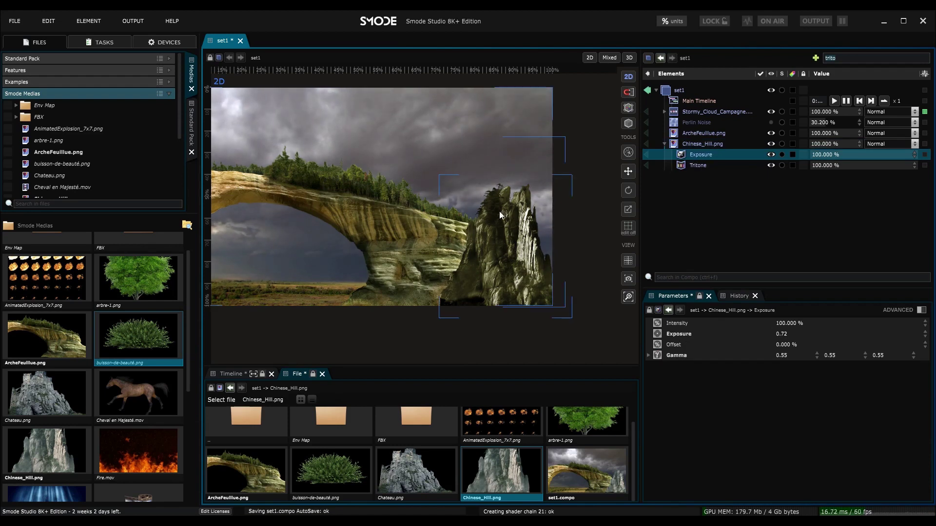
Hide and show Chinese_Hill.png's Tritone and Exposure modifiers in turn to compare their effect on the hill
{"action": "left_click", "coordinate": [688, 166]}
{"action": "key", "text": "h"}
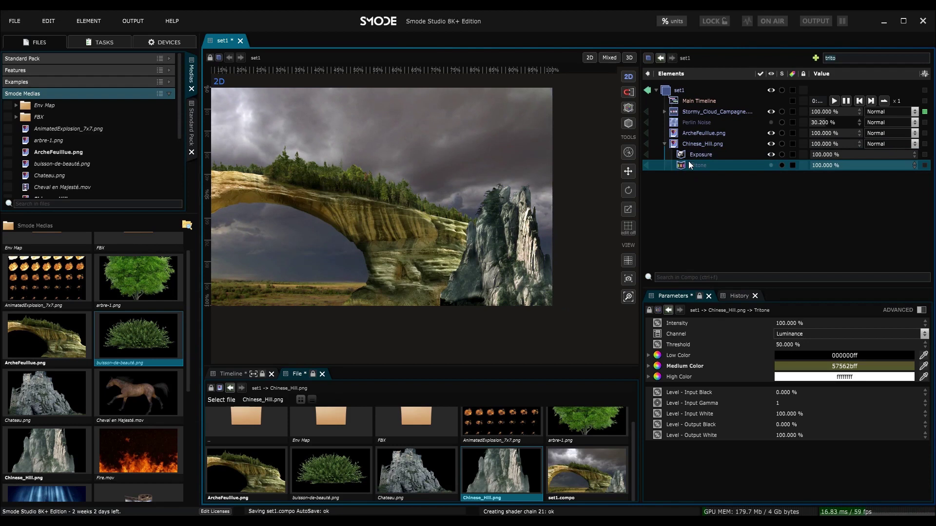
{"action": "left_click", "coordinate": [688, 157]}
{"action": "key", "text": "h"}
{"action": "key", "text": "h"}
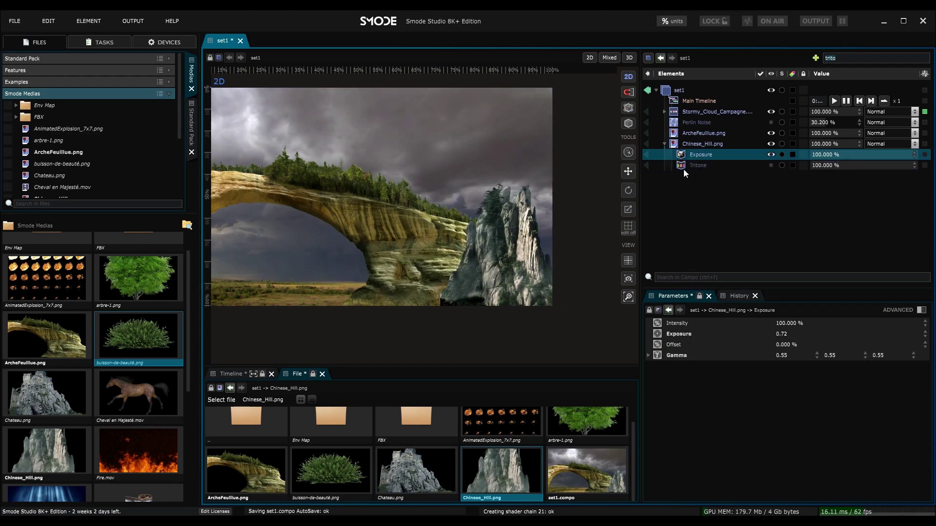
{"action": "left_click", "coordinate": [683, 167]}
{"action": "key", "text": "h"}
Try a light grey acacac as the Tritone's medium color and place the Tritone above the Exposure modifier
{"action": "left_click", "coordinate": [820, 366]}
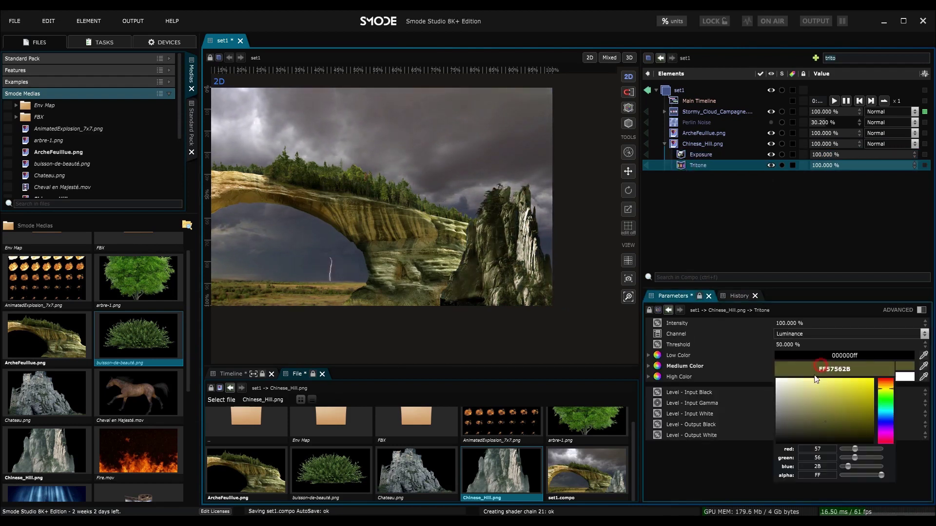
{"action": "left_click_drag", "start_coordinate": [781, 409], "coordinate": [763, 399]}
{"action": "left_click_drag", "start_coordinate": [680, 166], "coordinate": [685, 154]}
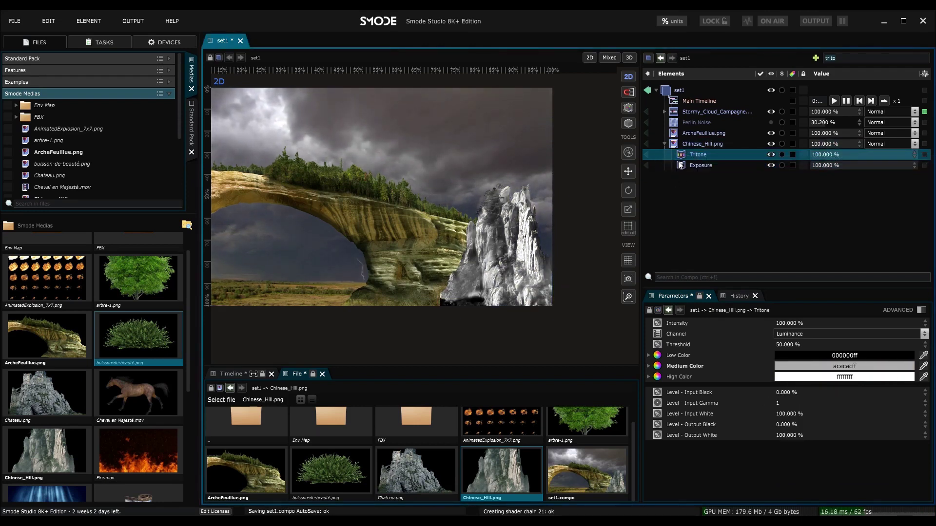
Undo the Tritone's reordering and medium color change, and save the composition
{"action": "key", "text": "ctrl+z"}
{"action": "key", "text": "ctrl+z"}
{"action": "key", "text": "ctrl+s"}
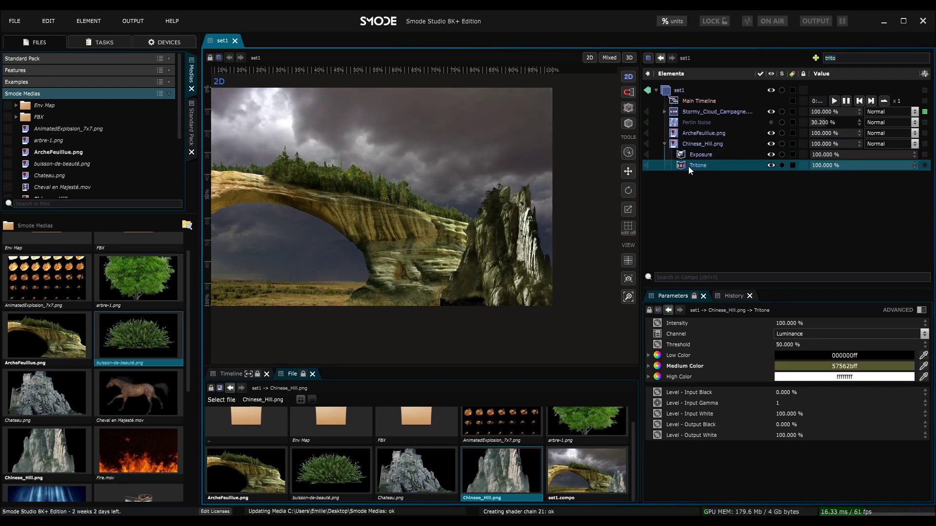
Collapse Chinese_Hill.png's modifiers and add buisson-de-beauté.png to the composition as a layer along the lower part of the scene
{"action": "left_click", "coordinate": [666, 144]}
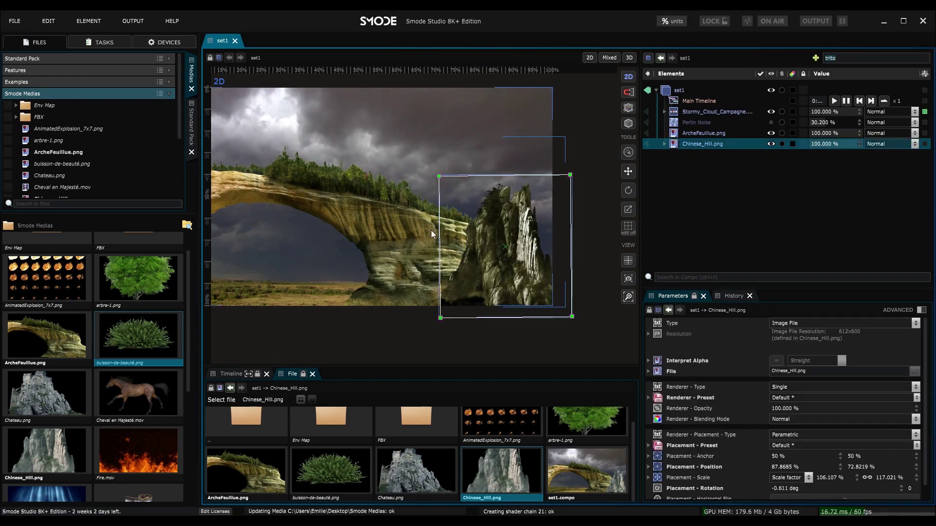
{"action": "left_click_drag", "start_coordinate": [139, 348], "coordinate": [475, 280]}
{"action": "left_click_drag", "start_coordinate": [702, 219], "coordinate": [703, 219]}
{"action": "scroll", "coordinate": [390, 233], "scroll_direction": "down", "scroll_amount": 1}
{"action": "left_click_drag", "start_coordinate": [368, 238], "coordinate": [448, 268]}
Stretch the bush layer into a low, wide strip across the foreground, with a scale of about 164.6% by 31.4%
{"action": "left_click_drag", "start_coordinate": [459, 225], "coordinate": [597, 225]}
{"action": "left_click_drag", "start_coordinate": [516, 154], "coordinate": [485, 238]}
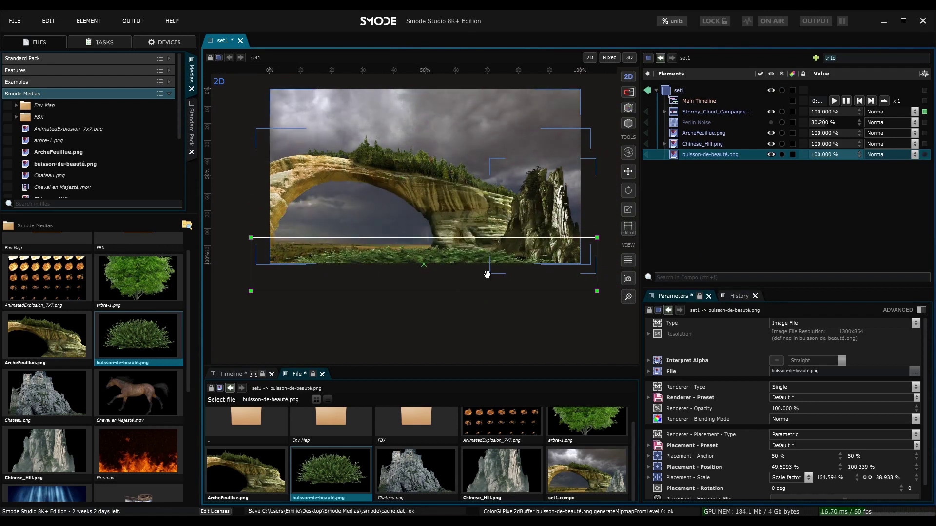
{"action": "left_click_drag", "start_coordinate": [483, 291], "coordinate": [483, 272]}
{"action": "left_click_drag", "start_coordinate": [482, 238], "coordinate": [482, 230]}
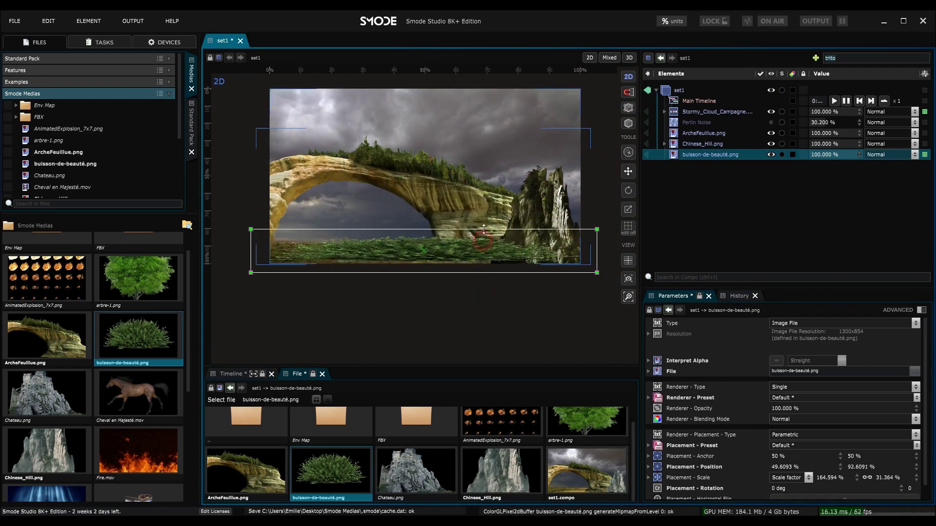
Add a 2D Transform modifier to buisson-de-beauté.png with unlinked scale, setting horizontal scale to 13.2% and horizontal position to about 48%
{"action": "right_click", "coordinate": [684, 154]}
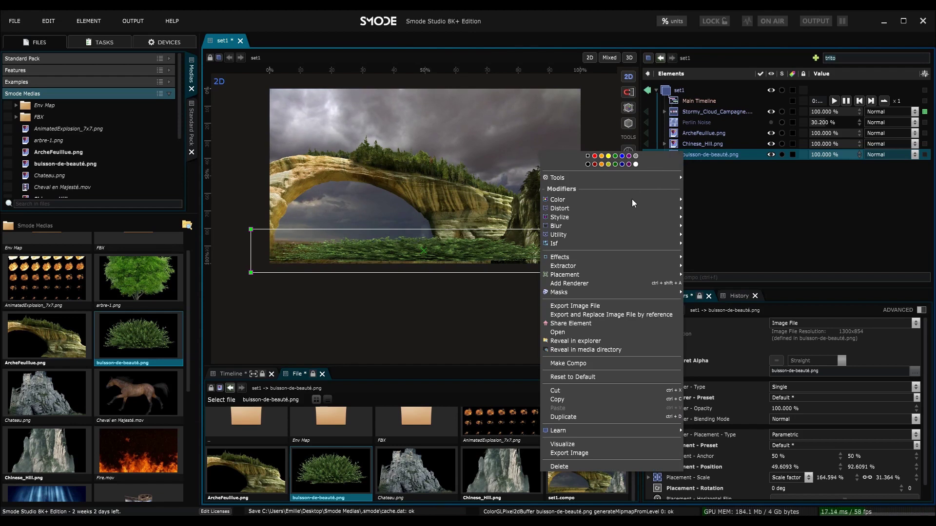
{"action": "mouse_move", "coordinate": [621, 206]}
{"action": "left_click", "coordinate": [711, 209]}
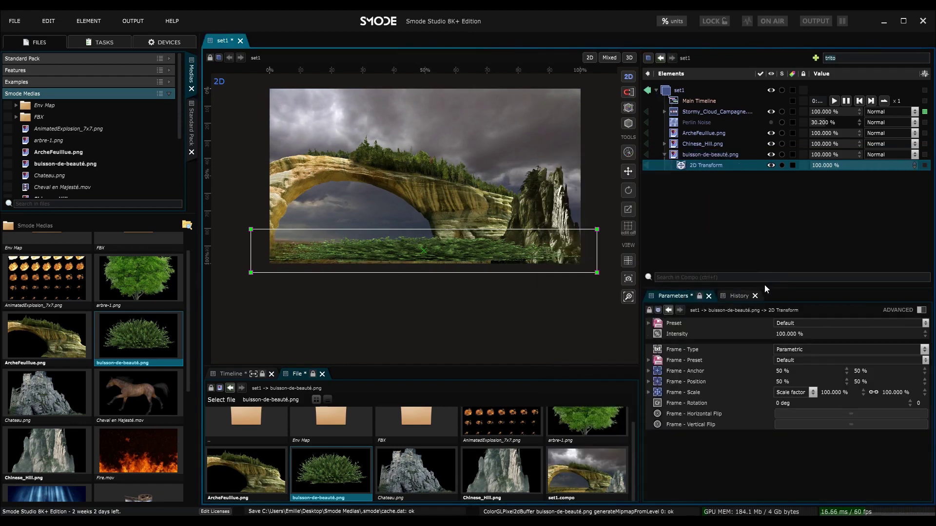
{"action": "left_click", "coordinate": [874, 393]}
{"action": "left_click_drag", "start_coordinate": [863, 392], "coordinate": [844, 400]}
{"action": "left_click_drag", "start_coordinate": [785, 383], "coordinate": [613, 243]}
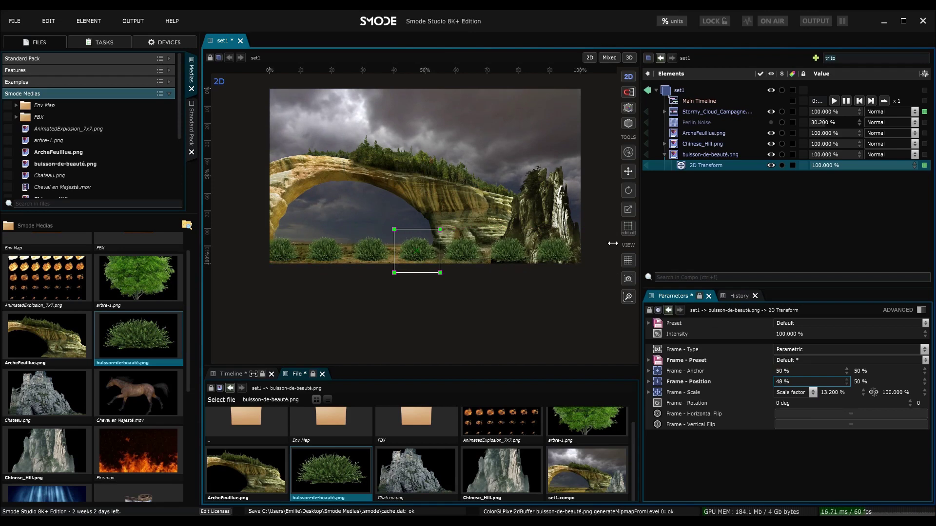
{"action": "left_click", "coordinate": [670, 155]}
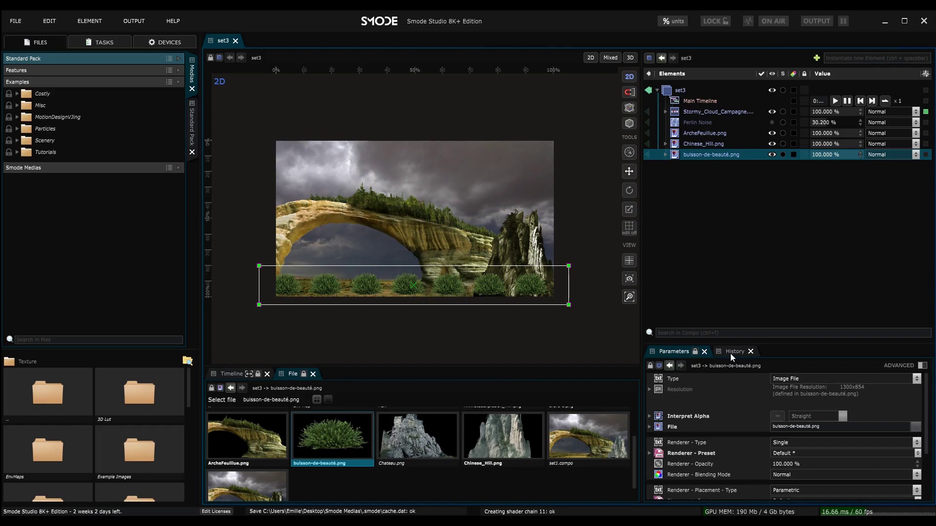
Add a Placement Mask to Chinese_Hill.png's Tritone modifier and narrow it from its right side to about 50.3% width
{"action": "left_click", "coordinate": [665, 155]}
{"action": "left_click", "coordinate": [692, 143]}
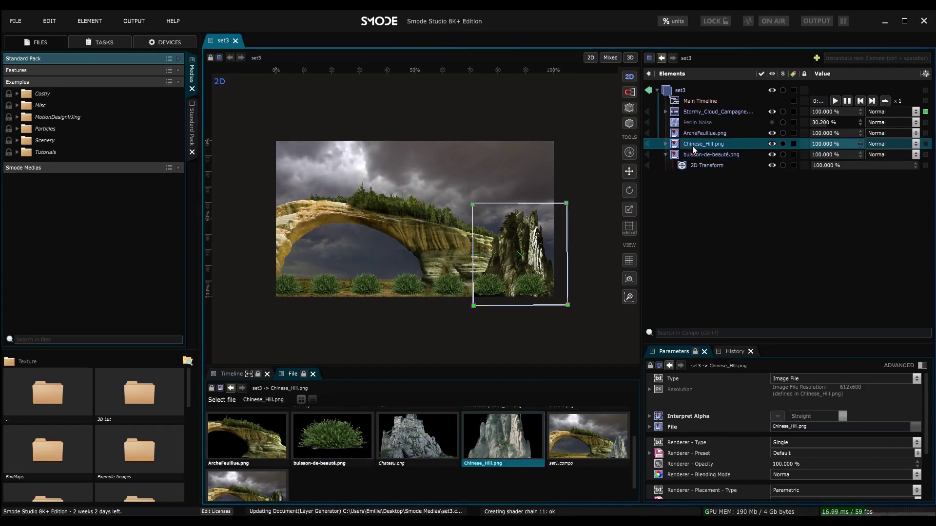
{"action": "left_click", "coordinate": [664, 155]}
{"action": "left_click", "coordinate": [665, 144]}
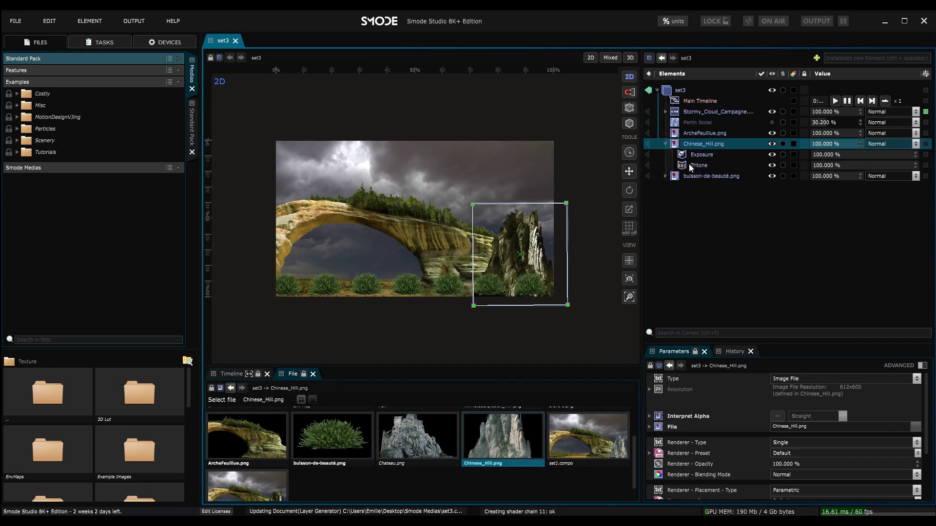
{"action": "left_click", "coordinate": [694, 165]}
{"action": "scroll", "coordinate": [534, 270], "scroll_direction": "up", "scroll_amount": 2}
{"action": "scroll", "coordinate": [535, 270], "scroll_direction": "up", "scroll_amount": 2}
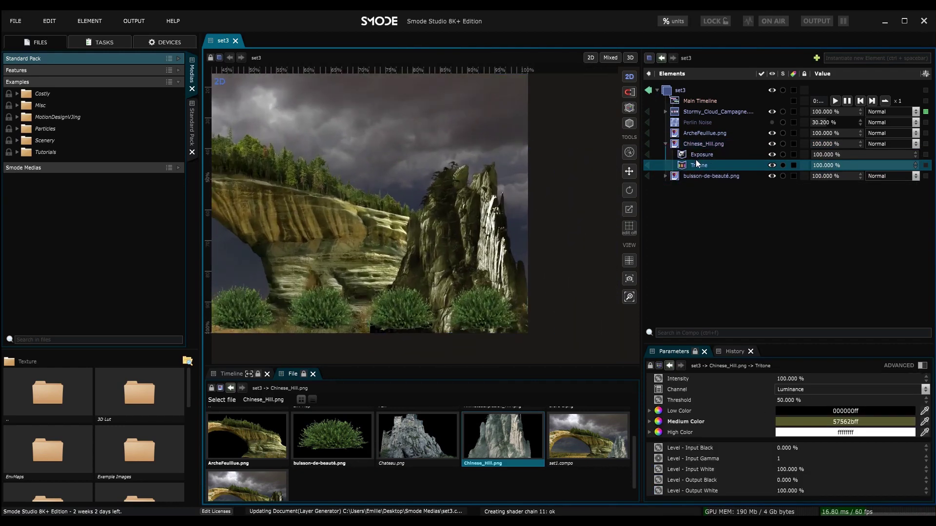
{"action": "right_click", "coordinate": [693, 165]}
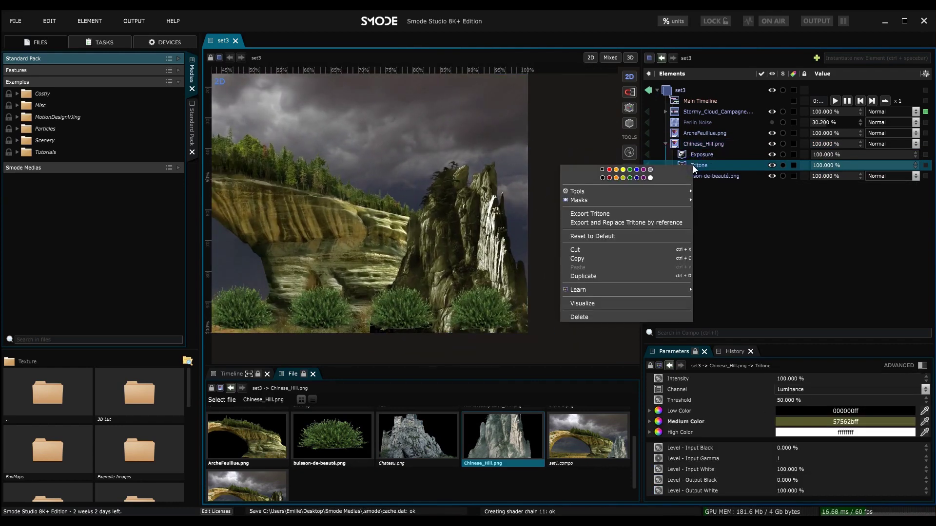
{"action": "mouse_move", "coordinate": [667, 200]}
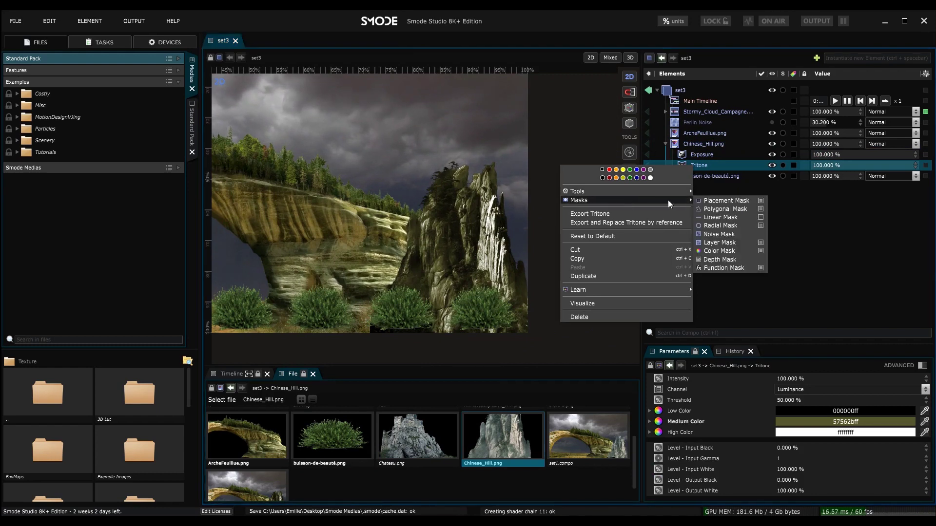
{"action": "left_click", "coordinate": [726, 201]}
{"action": "left_click_drag", "start_coordinate": [554, 250], "coordinate": [465, 261]}
{"action": "scroll", "coordinate": [465, 260], "scroll_direction": "up", "scroll_amount": 3}
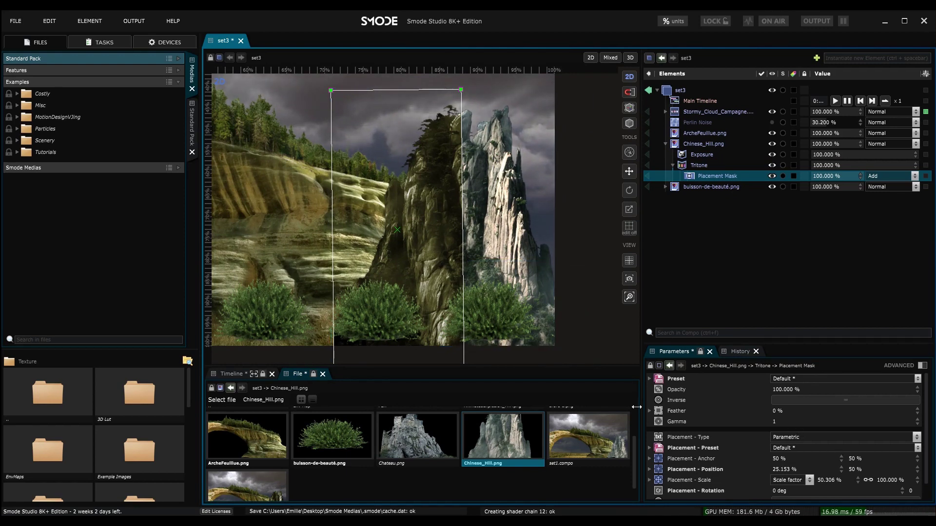
Set the feather of the Tritone's Placement Mask on Chinese_Hill.png to 23%
{"action": "left_click_drag", "start_coordinate": [728, 342], "coordinate": [728, 291]}
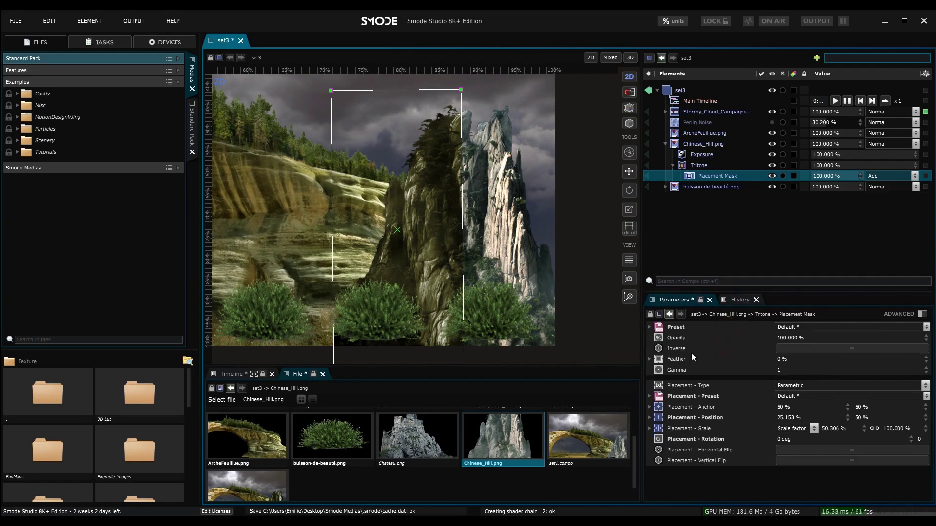
{"action": "left_click_drag", "start_coordinate": [784, 360], "coordinate": [783, 348]}
{"action": "scroll", "coordinate": [433, 213], "scroll_direction": "down", "scroll_amount": 4}
Resize the Tritone's Placement Mask to about 91.4% by 81.1% at position 45.7%, 59.5%, and collapse the Tritone modifier
{"action": "left_click_drag", "start_coordinate": [434, 215], "coordinate": [493, 220]}
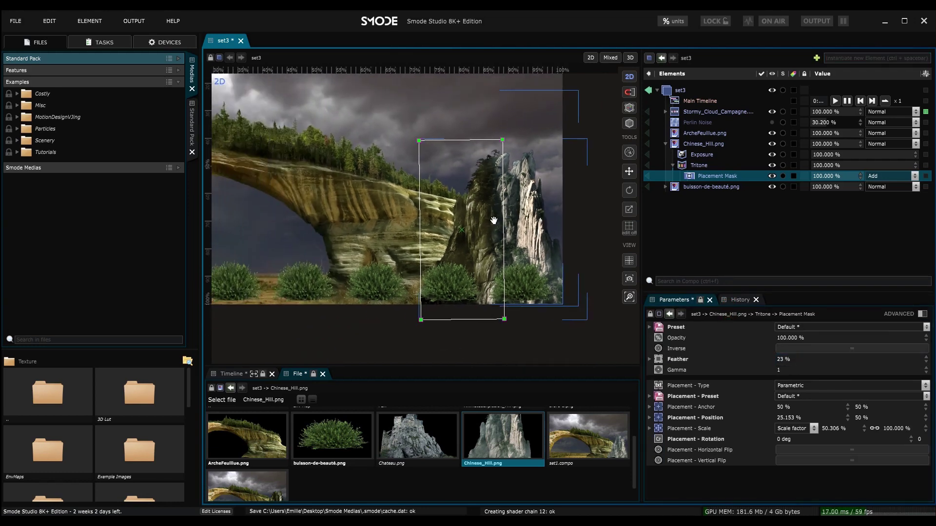
{"action": "scroll", "coordinate": [490, 234], "scroll_direction": "down", "scroll_amount": 3}
{"action": "left_click_drag", "start_coordinate": [481, 189], "coordinate": [530, 190]}
{"action": "left_click_drag", "start_coordinate": [492, 163], "coordinate": [490, 185]}
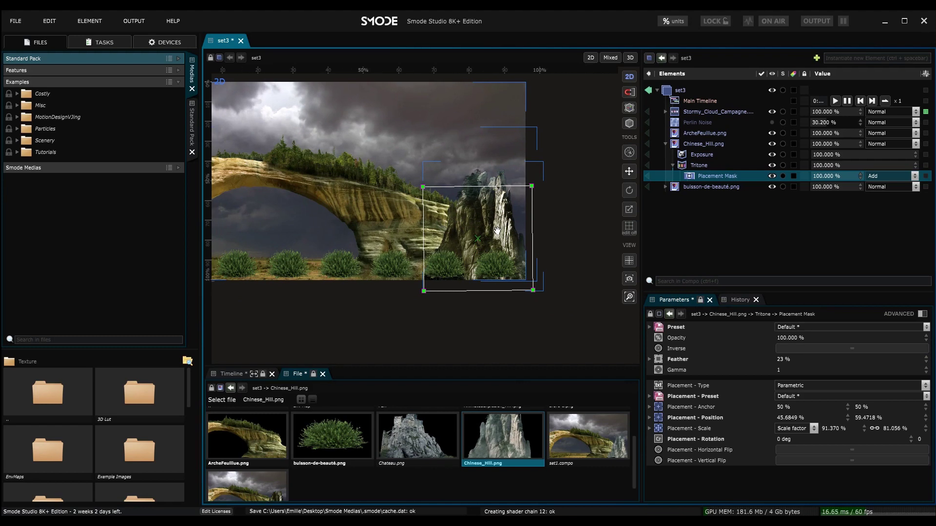
{"action": "left_click_drag", "start_coordinate": [497, 230], "coordinate": [555, 241]}
{"action": "scroll", "coordinate": [555, 241], "scroll_direction": "down", "scroll_amount": 1}
{"action": "left_click", "coordinate": [672, 165]}
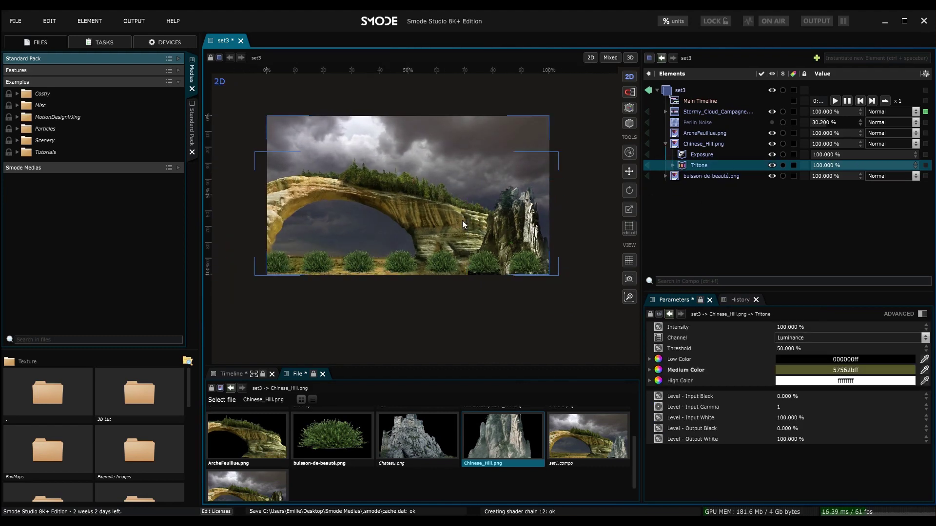
Select the ArcheFeuillue.png layer and hide the buisson-de-beauté.png layer
{"action": "left_click", "coordinate": [688, 143]}
{"action": "left_click", "coordinate": [702, 133]}
{"action": "scroll", "coordinate": [566, 245], "scroll_direction": "up", "scroll_amount": 2}
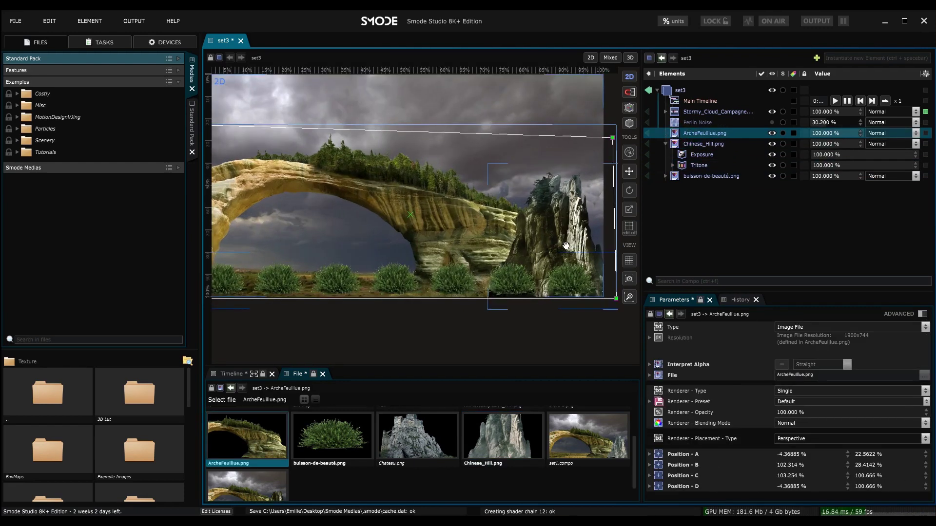
{"action": "scroll", "coordinate": [566, 245], "scroll_direction": "up", "scroll_amount": 1}
{"action": "left_click", "coordinate": [771, 176]}
{"action": "scroll", "coordinate": [479, 244], "scroll_direction": "up", "scroll_amount": 2}
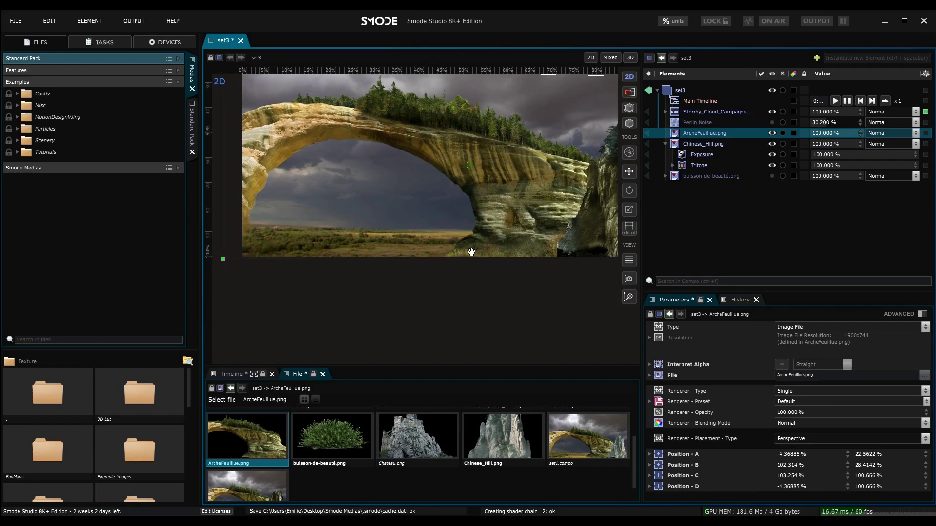
Add a Placement Mask to ArcheFeuillue.png and raise its lower edge, giving a height scale of about 92.2%
{"action": "right_click", "coordinate": [697, 135]}
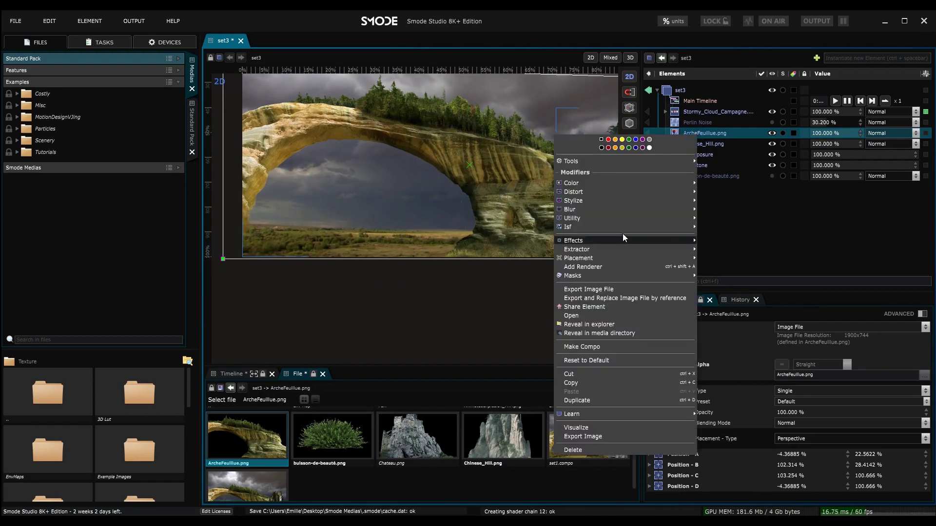
{"action": "mouse_move", "coordinate": [611, 274]}
{"action": "left_click", "coordinate": [753, 207]}
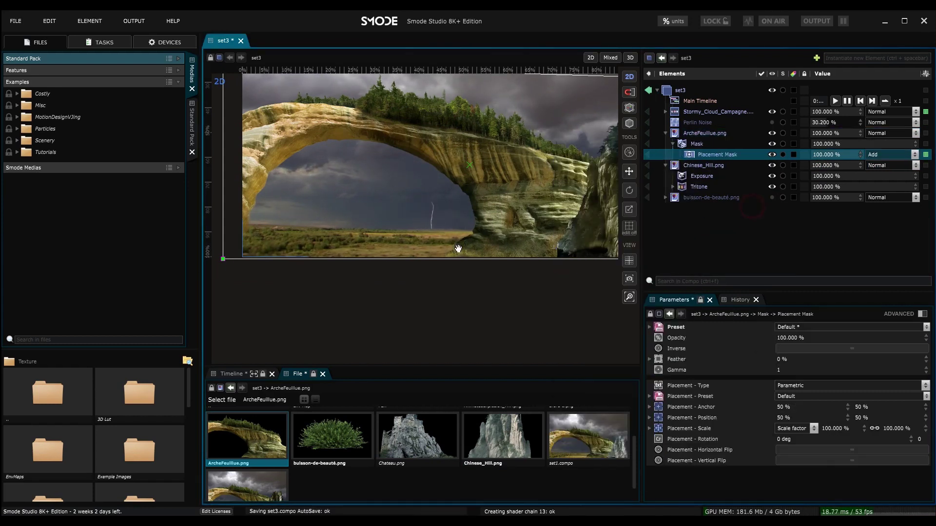
{"action": "left_click_drag", "start_coordinate": [467, 260], "coordinate": [466, 244]}
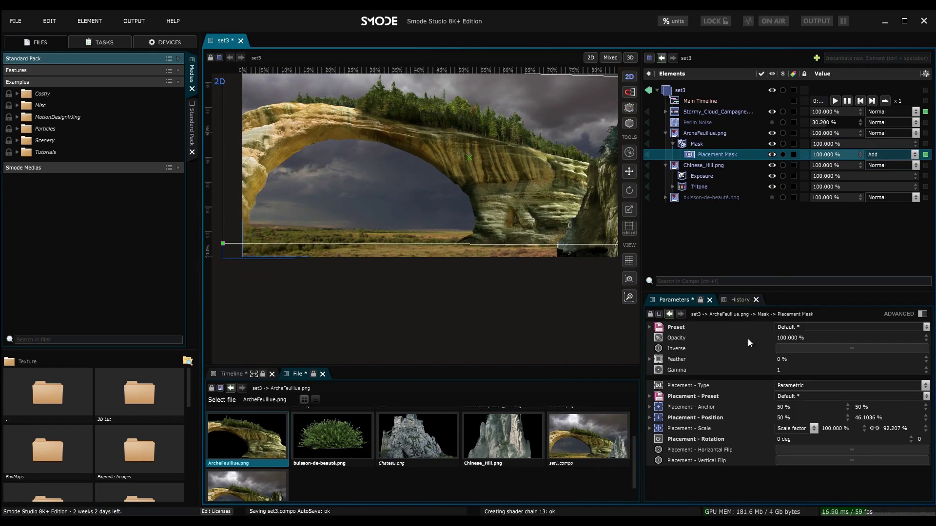
Unlink the arch mask's feather sides, feather only the bottom, and lower the mask's bottom edge slightly
{"action": "left_click", "coordinate": [649, 359]}
{"action": "left_click", "coordinate": [803, 371]}
{"action": "left_click", "coordinate": [807, 381]}
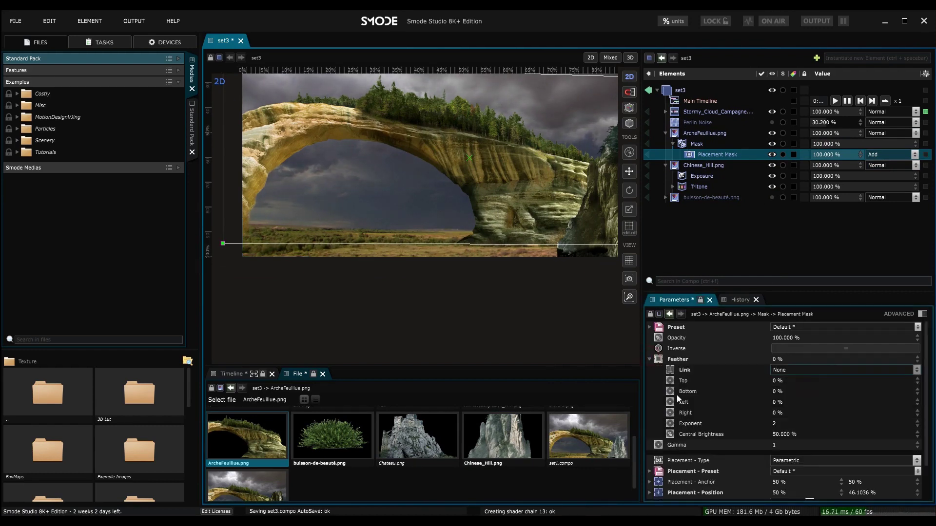
{"action": "left_click_drag", "start_coordinate": [784, 392], "coordinate": [784, 387]}
{"action": "left_click_drag", "start_coordinate": [544, 244], "coordinate": [544, 247]}
Collapse the modifiers of ArcheFeuillue.png and Chinese_Hill.png in the element tree
{"action": "left_click", "coordinate": [666, 134]}
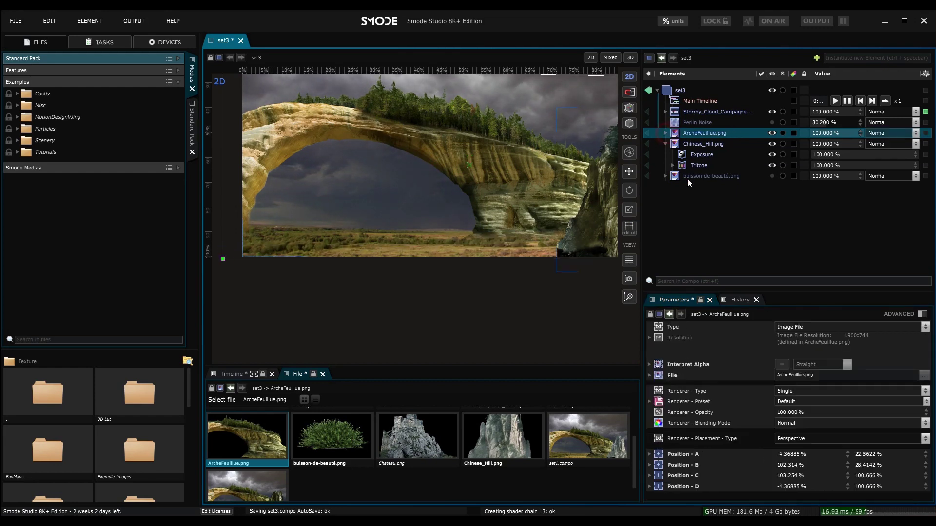
{"action": "left_click", "coordinate": [665, 145]}
{"action": "scroll", "coordinate": [458, 200], "scroll_direction": "down", "scroll_amount": 3}
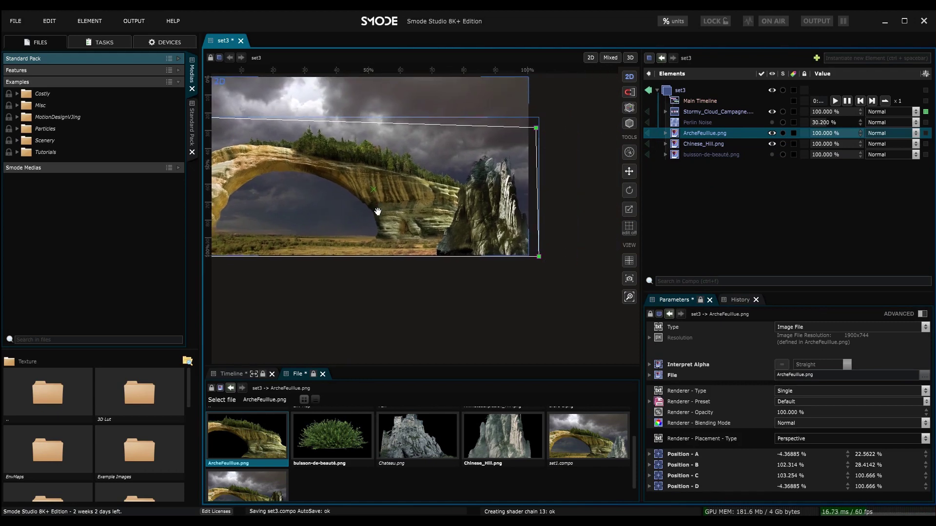
{"action": "left_click_drag", "start_coordinate": [385, 213], "coordinate": [400, 219]}
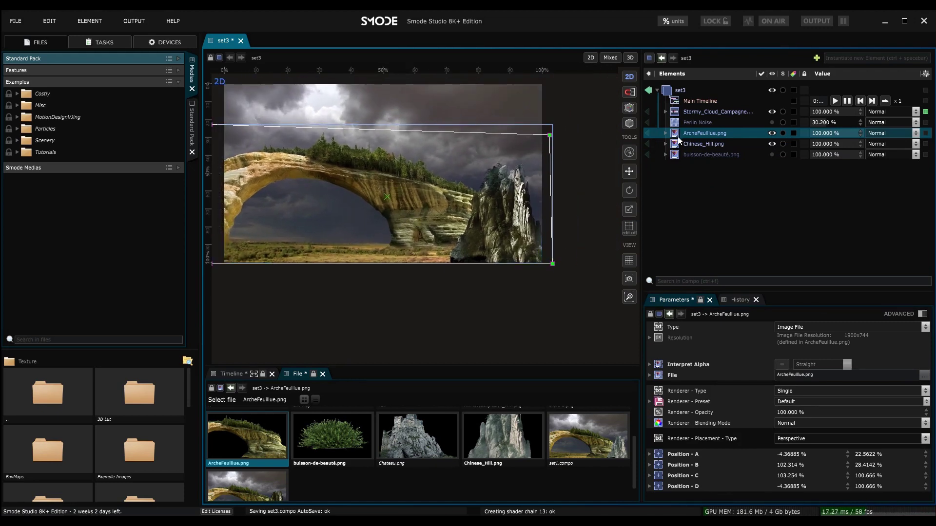
Add a 2D Transform distort modifier to ArcheFeuillue.png
{"action": "scroll", "coordinate": [509, 242], "scroll_direction": "up", "scroll_amount": 2}
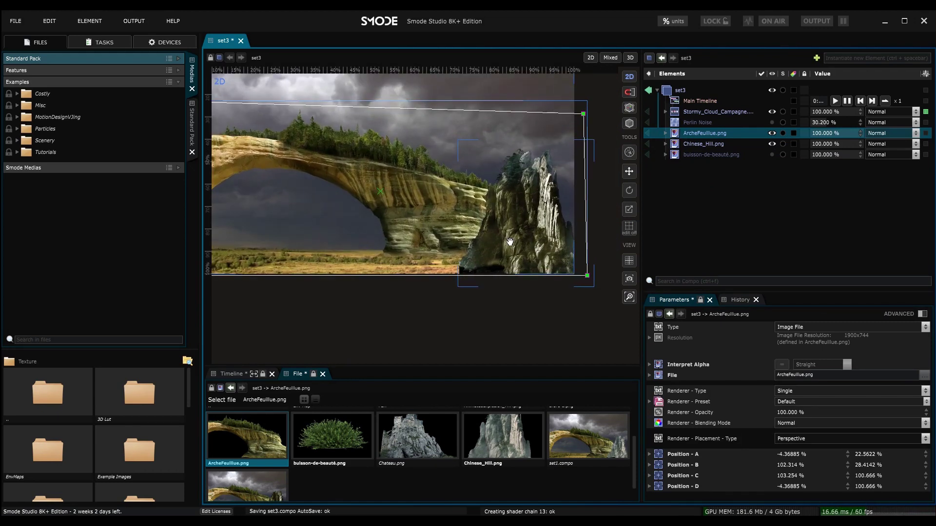
{"action": "left_click_drag", "start_coordinate": [416, 202], "coordinate": [495, 249]}
{"action": "right_click", "coordinate": [695, 135]}
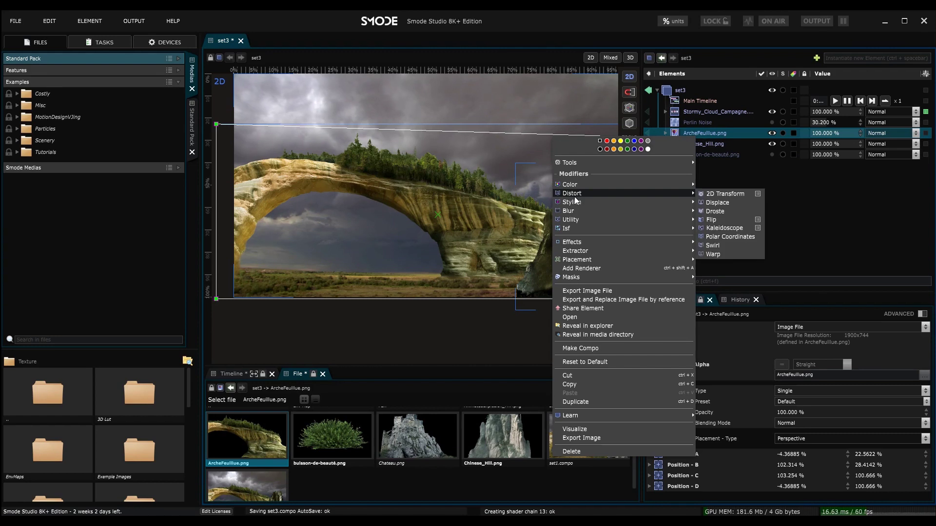
{"action": "mouse_move", "coordinate": [680, 195]}
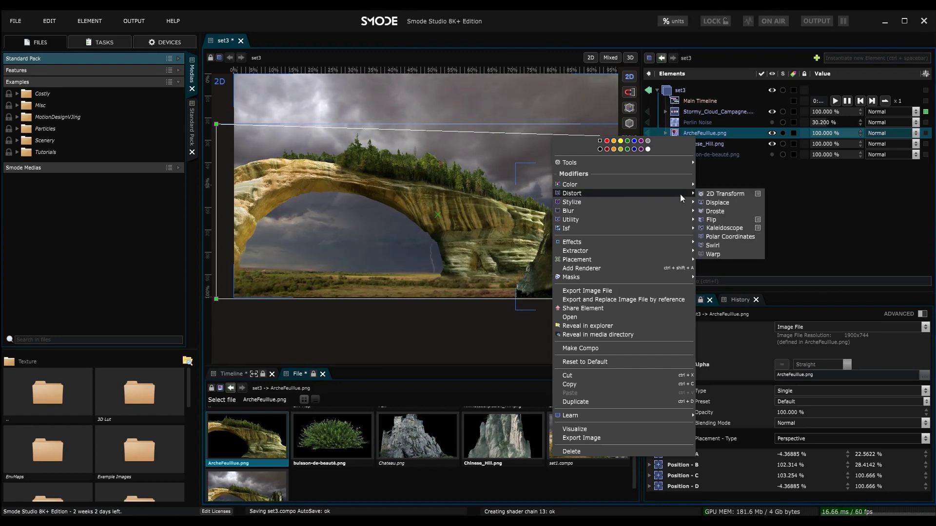
{"action": "left_click", "coordinate": [724, 195]}
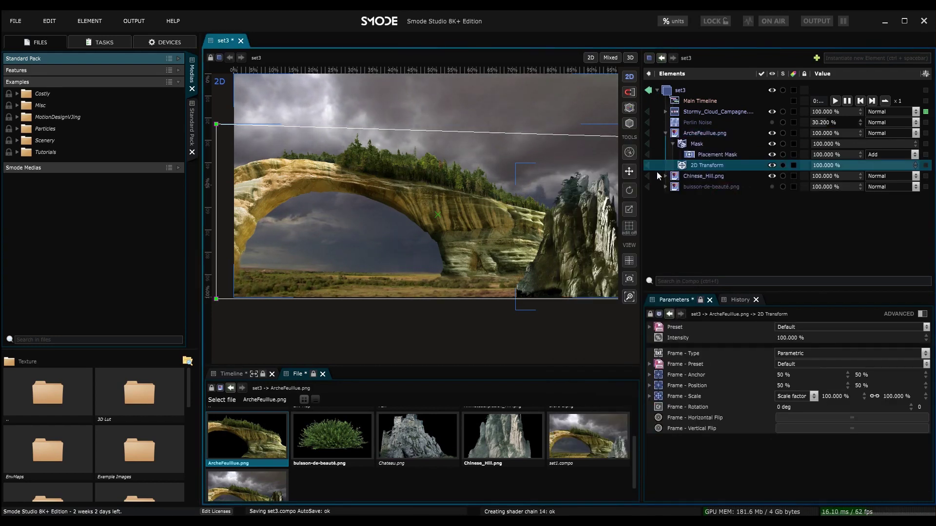
Set all the 2D Transform's wrap modes to Transparent and shift its frame down to about 49.6%, 61.1%
{"action": "left_click", "coordinate": [922, 314]}
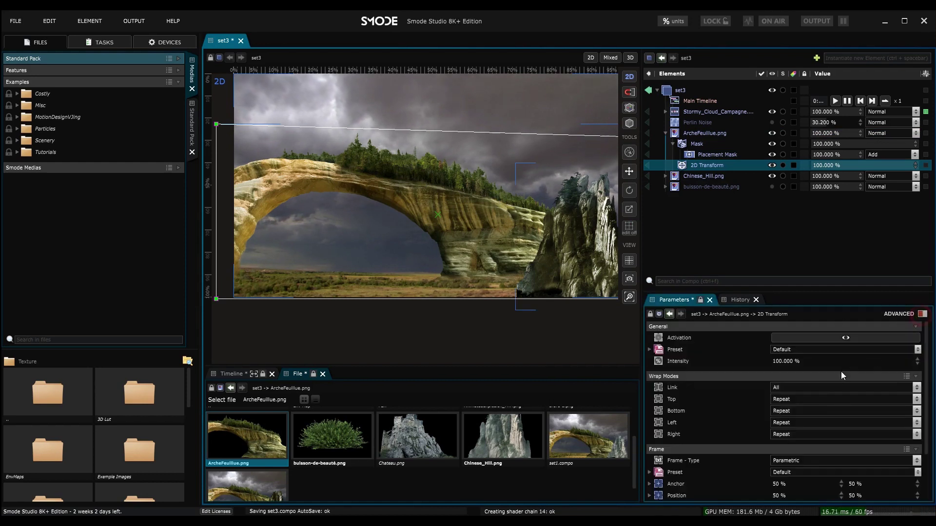
{"action": "left_click", "coordinate": [835, 399]}
{"action": "left_click", "coordinate": [825, 411]}
{"action": "left_click_drag", "start_coordinate": [453, 171], "coordinate": [454, 191]}
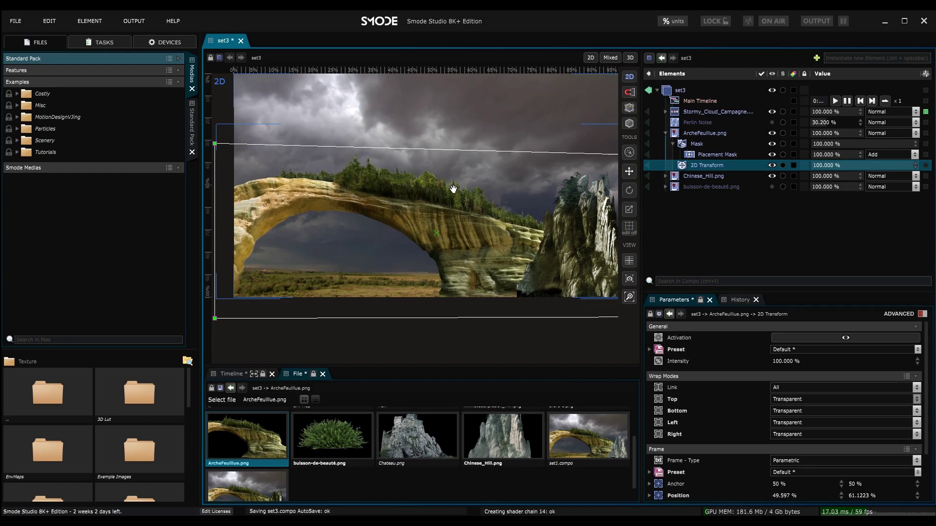
Collapse the arch's Mask modifier and add a Polygonal Mask to its 2D Transform
{"action": "left_click", "coordinate": [673, 144]}
{"action": "right_click", "coordinate": [684, 157]}
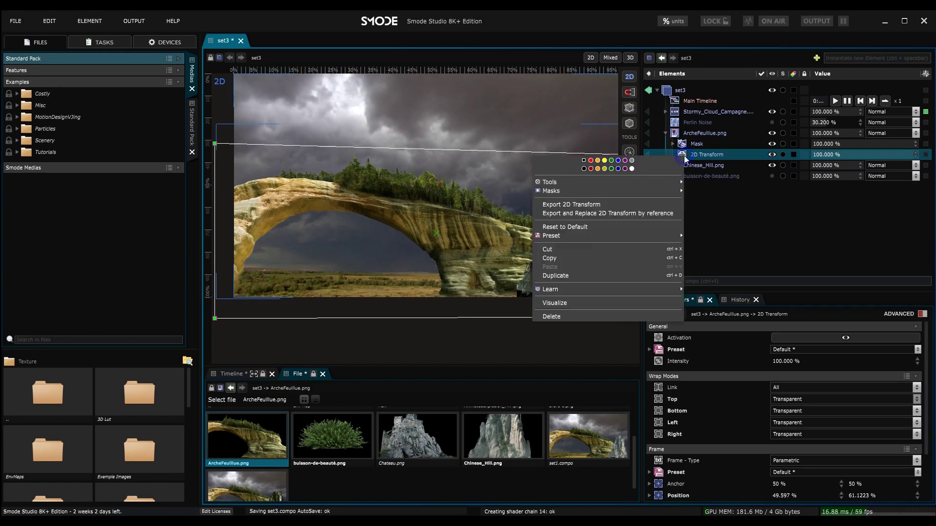
{"action": "mouse_move", "coordinate": [661, 191]}
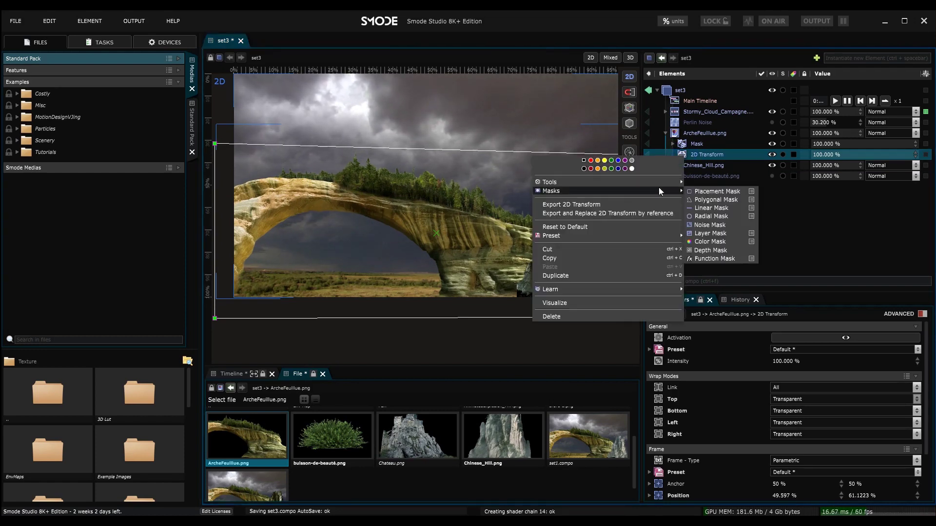
{"action": "left_click", "coordinate": [715, 200]}
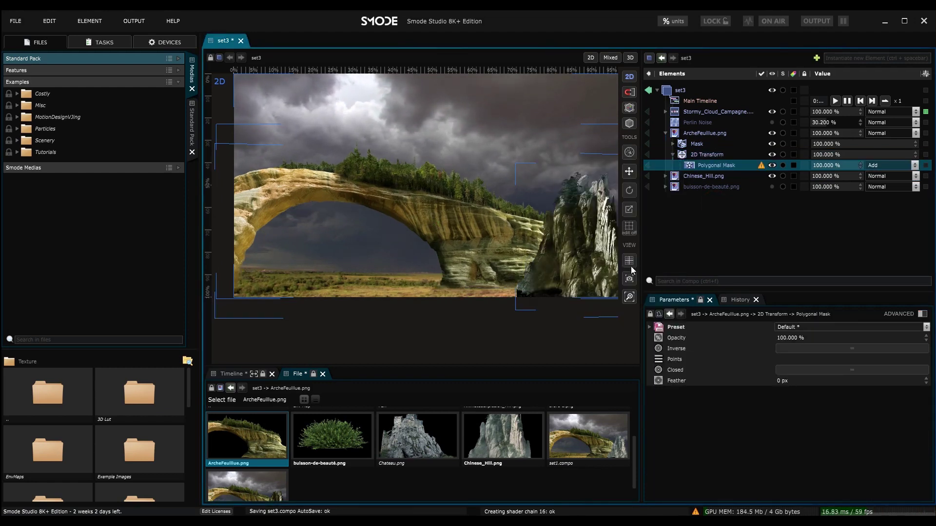
Draw a closed eight-point mask polygon around the middle of the arch and its trees, and leave point editing
{"action": "left_click", "coordinate": [628, 229]}
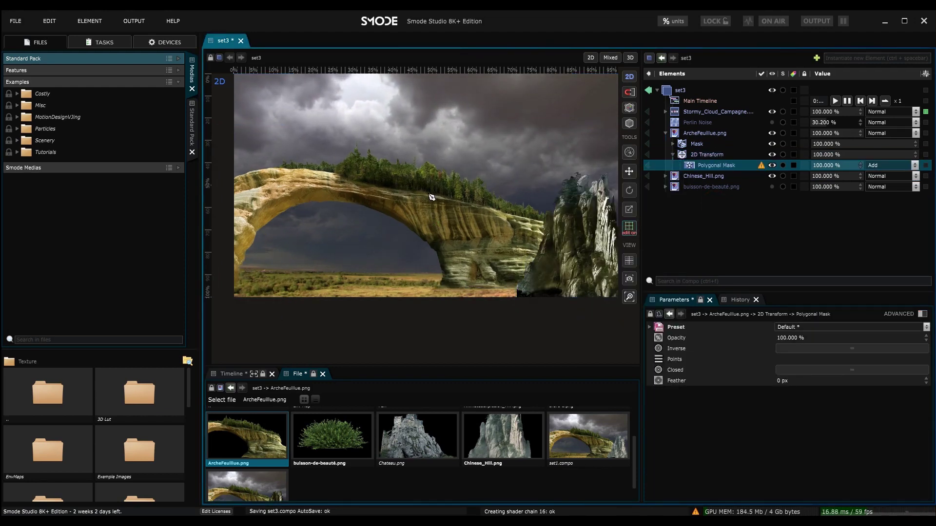
{"action": "left_click", "coordinate": [457, 159]}
{"action": "left_click", "coordinate": [460, 197]}
{"action": "left_click", "coordinate": [435, 229]}
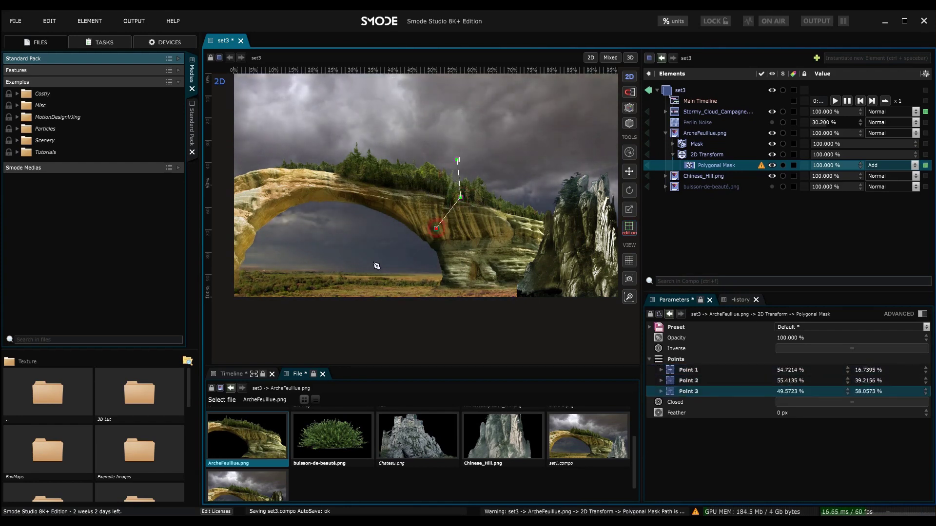
{"action": "left_click", "coordinate": [372, 262]}
{"action": "left_click", "coordinate": [323, 224]}
{"action": "left_click", "coordinate": [311, 153]}
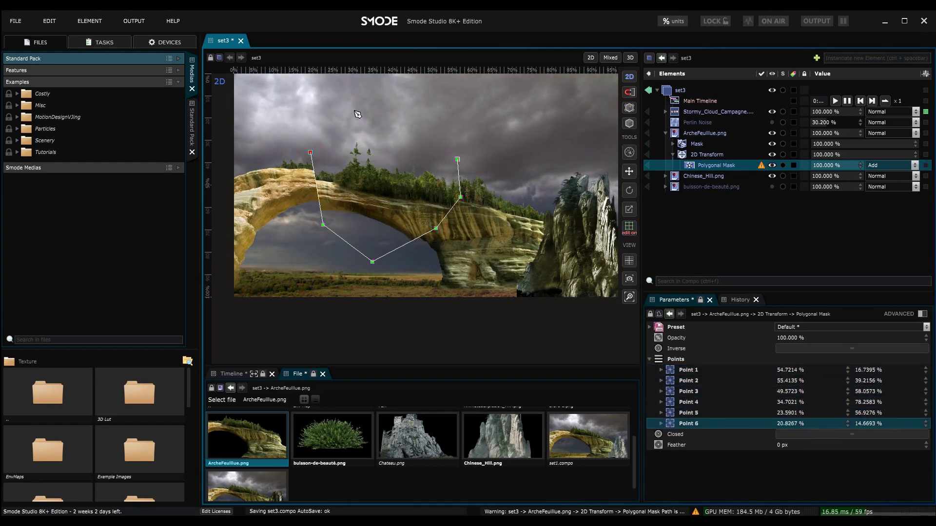
{"action": "left_click", "coordinate": [353, 111]}
{"action": "left_click", "coordinate": [449, 114]}
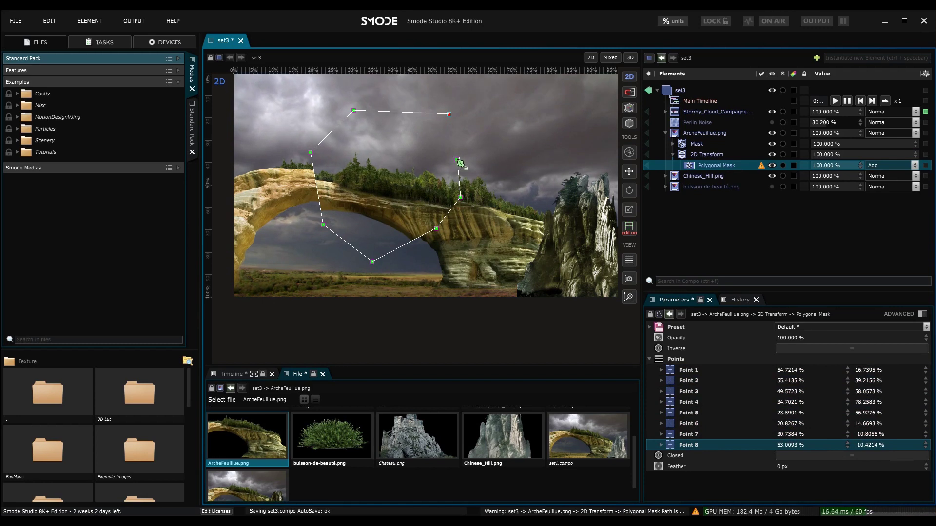
{"action": "left_click", "coordinate": [457, 160]}
{"action": "scroll", "coordinate": [369, 222], "scroll_direction": "up", "scroll_amount": 2}
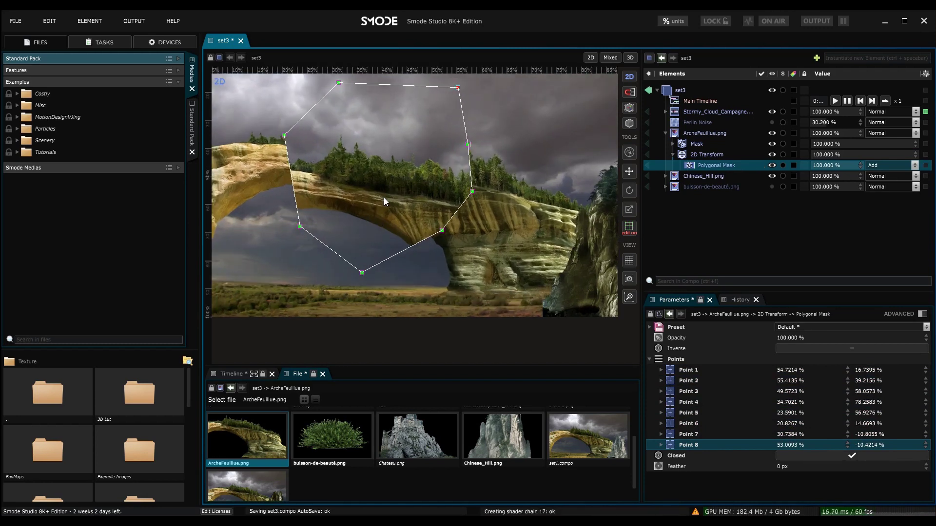
{"action": "left_click_drag", "start_coordinate": [384, 198], "coordinate": [427, 219]}
{"action": "left_click", "coordinate": [632, 230]}
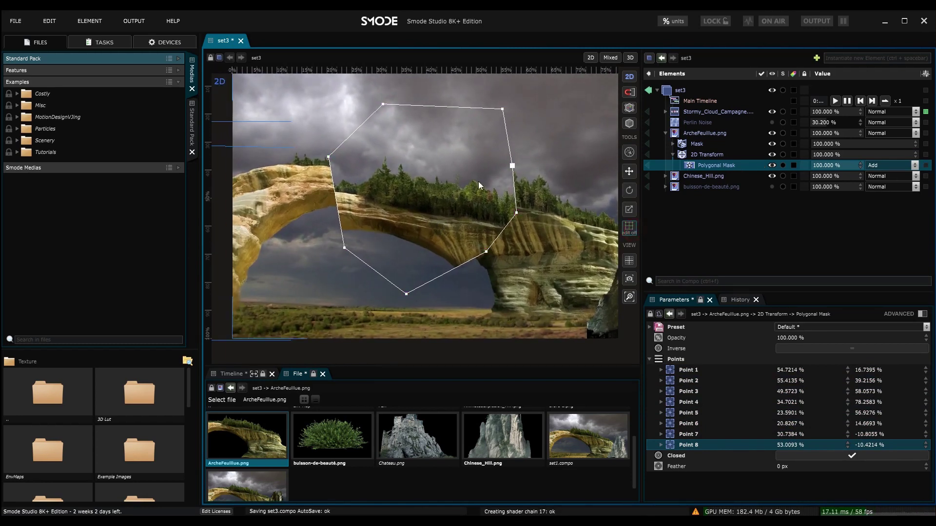
Vary the 2D Transform's intensity to preview the masked displacement of the arch
{"action": "left_click", "coordinate": [710, 155]}
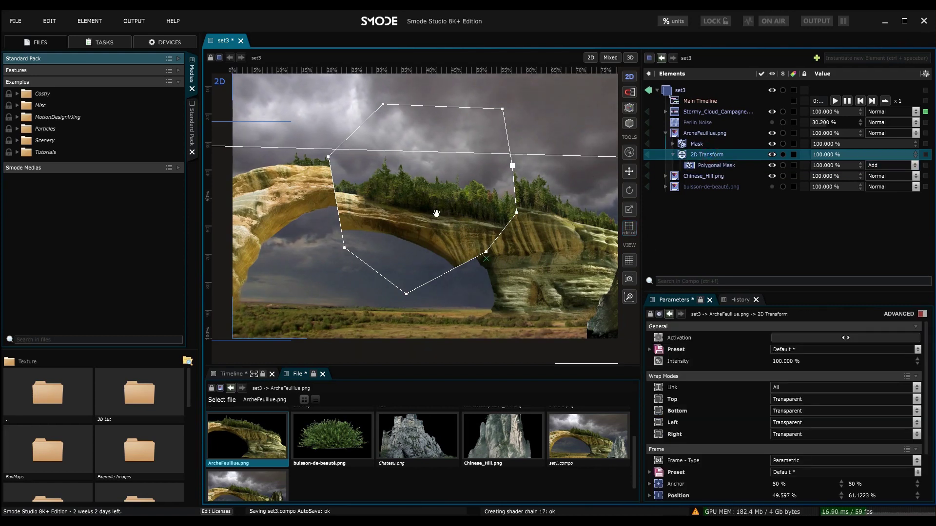
{"action": "scroll", "coordinate": [433, 200], "scroll_direction": "down", "scroll_amount": 2}
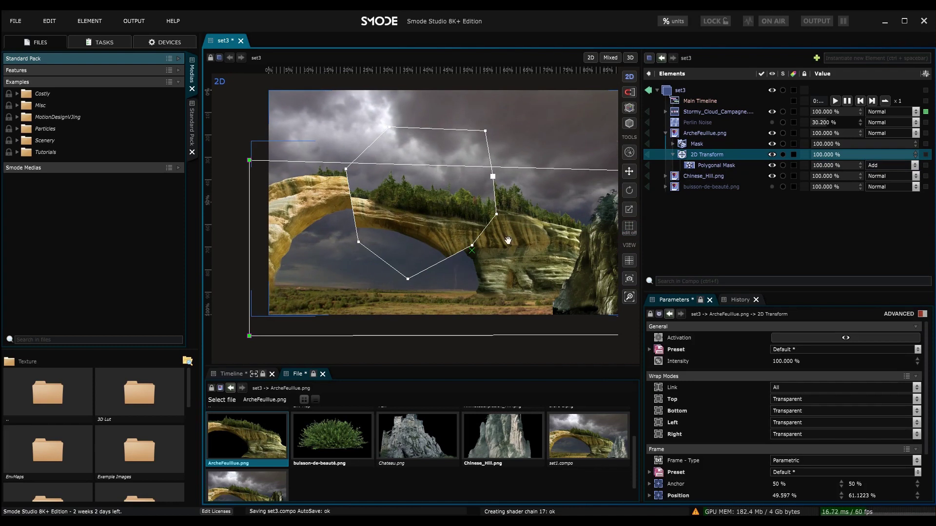
{"action": "mouse_move", "coordinate": [830, 155]}
{"action": "left_mouse_down"}
{"action": "mouse_move", "coordinate": [830, 307]}
{"action": "mouse_move", "coordinate": [830, 155]}
{"action": "left_mouse_up"}
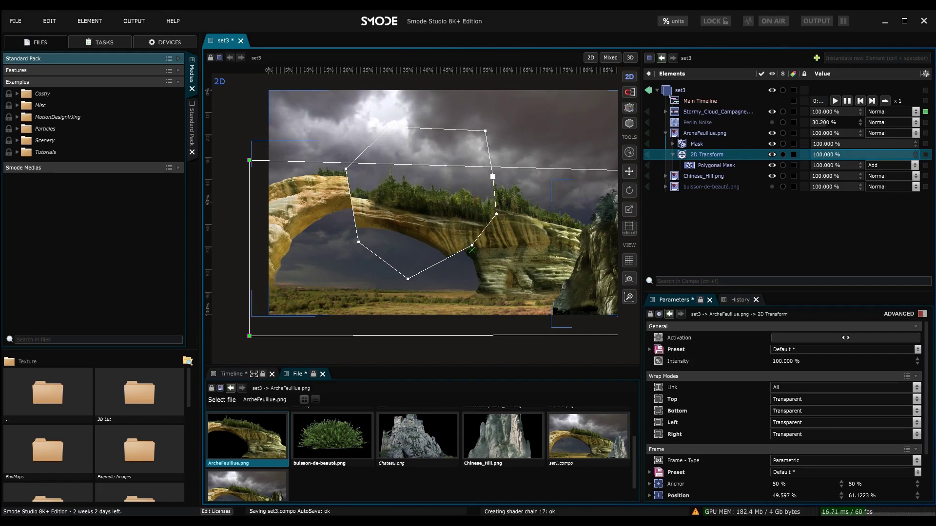
Collapse the Polygonal Mask's point list and set its feather to about 108 px
{"action": "left_click", "coordinate": [715, 165]}
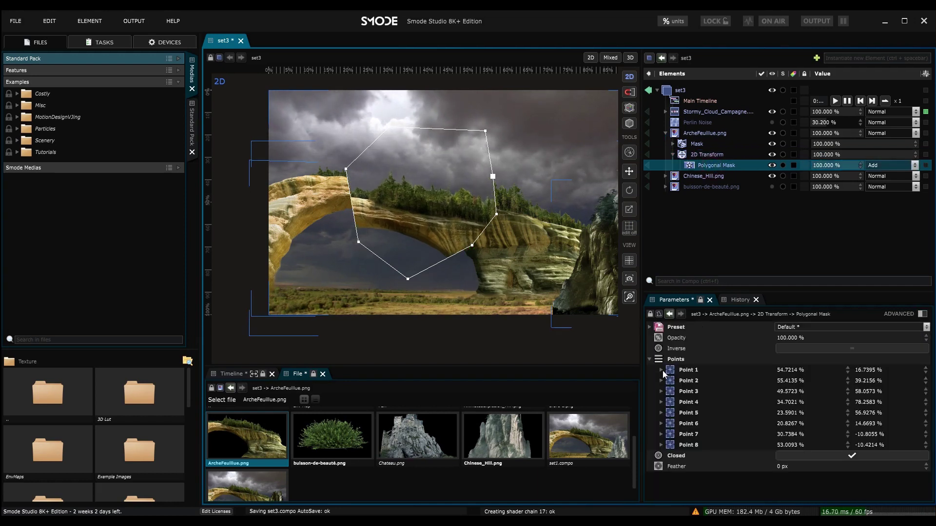
{"action": "left_click", "coordinate": [648, 360]}
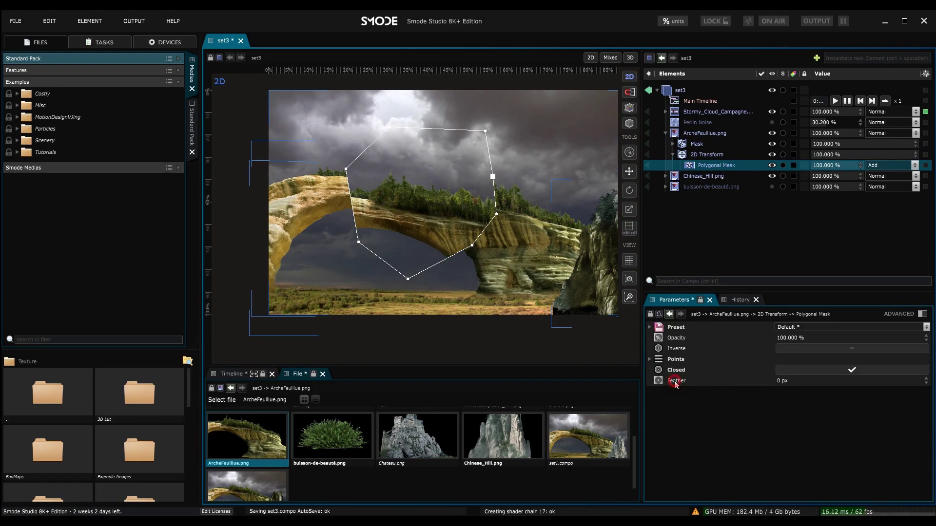
{"action": "left_click", "coordinate": [676, 381]}
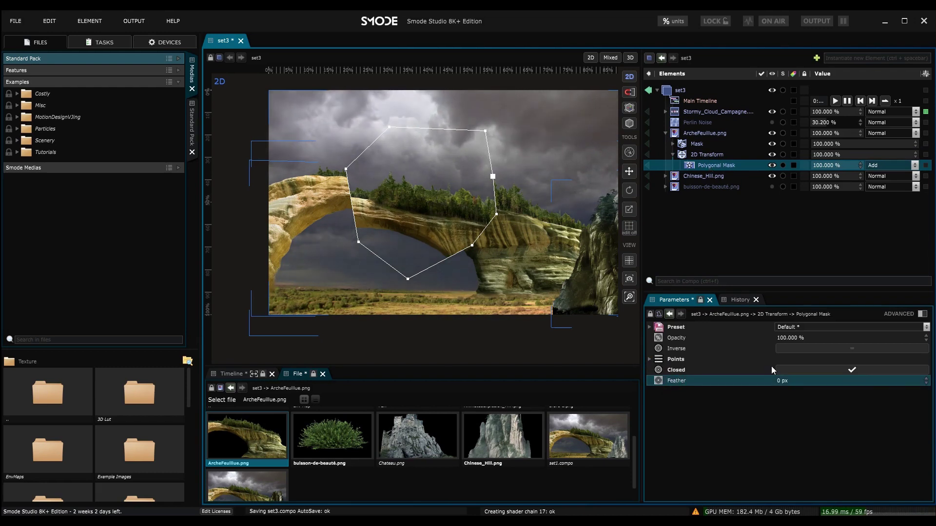
{"action": "left_click_drag", "start_coordinate": [785, 382], "coordinate": [785, 350]}
{"action": "scroll", "coordinate": [399, 214], "scroll_direction": "up", "scroll_amount": 3}
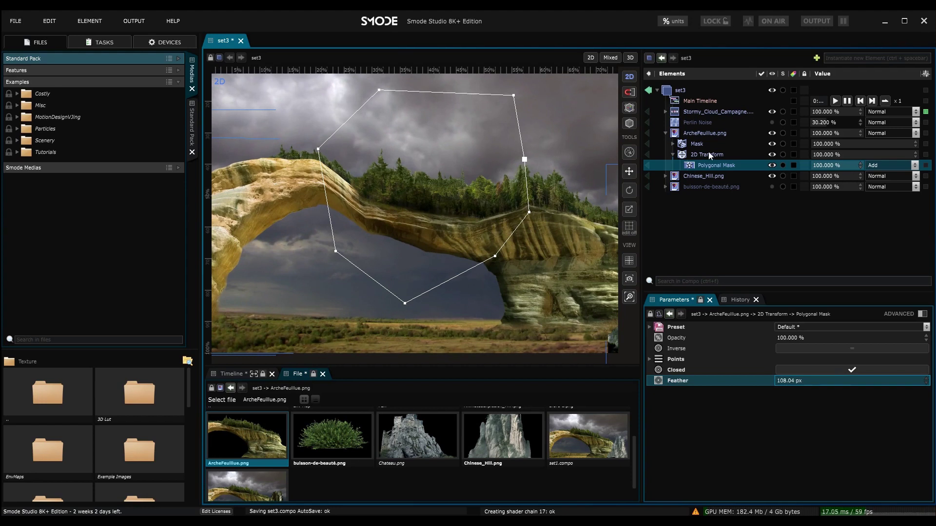
Review the extent of the arch's masked 2D Transform in the view, and collapse the modifier in the element tree
{"action": "left_click", "coordinate": [707, 154]}
{"action": "mouse_move", "coordinate": [479, 249]}
{"action": "left_mouse_down"}
{"action": "mouse_move", "coordinate": [485, 185]}
{"action": "mouse_move", "coordinate": [474, 252]}
{"action": "left_mouse_up"}
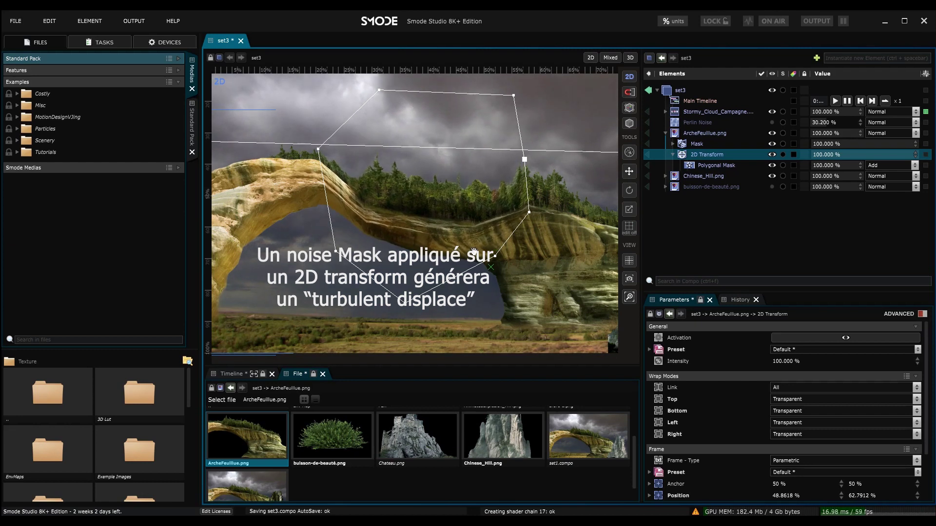
{"action": "scroll", "coordinate": [474, 252], "scroll_direction": "down", "scroll_amount": 1}
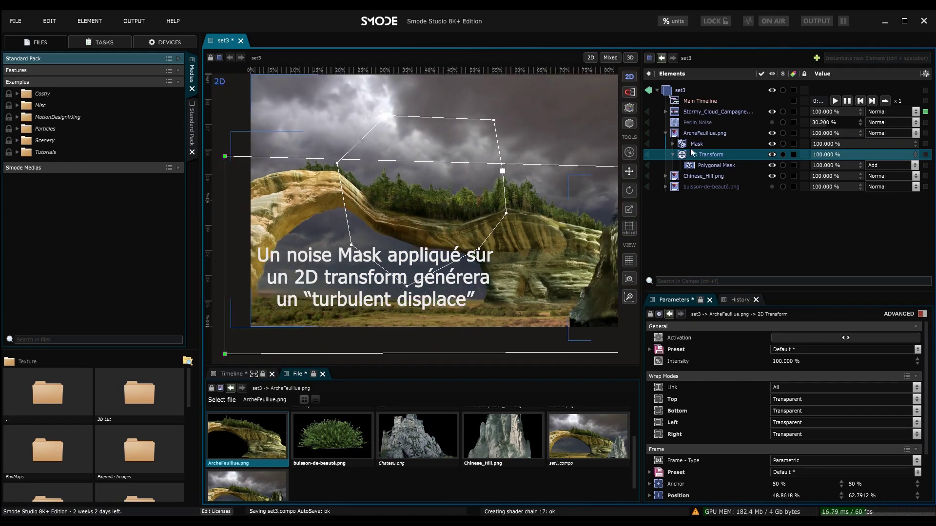
{"action": "left_click", "coordinate": [673, 154]}
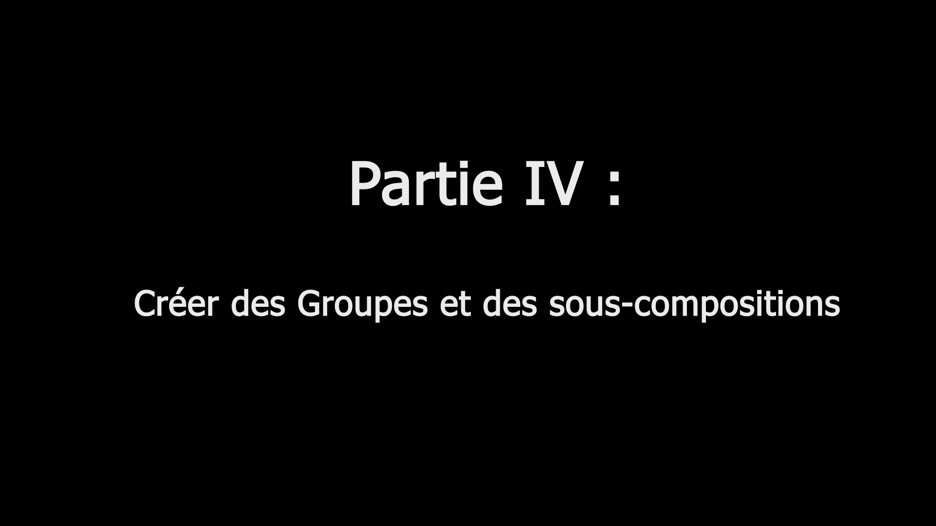
Make the buisson-de-beauté.png bush layer visible and reorder it between the arch and Chinese_Hill.png layers
{"action": "left_click", "coordinate": [769, 154]}
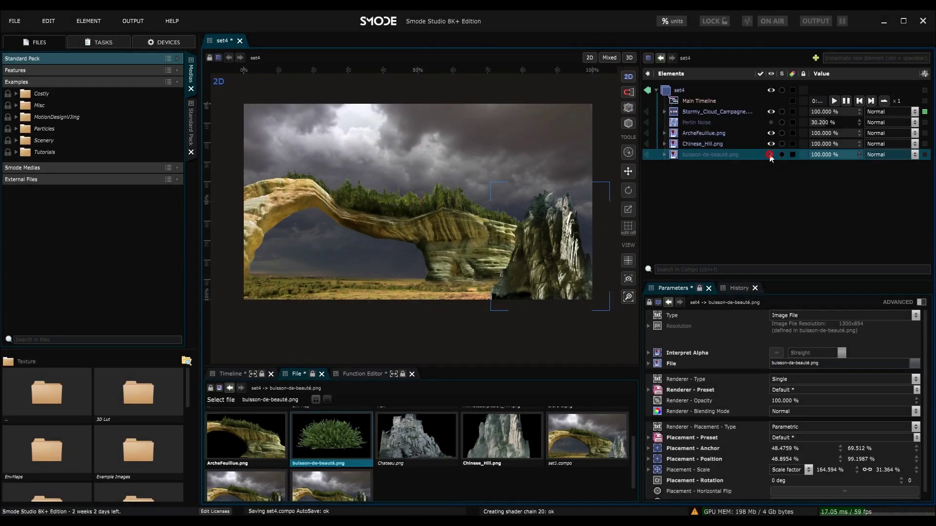
{"action": "mouse_move", "coordinate": [696, 157]}
{"action": "left_mouse_down"}
{"action": "mouse_move", "coordinate": [694, 137]}
{"action": "mouse_move", "coordinate": [694, 148]}
{"action": "left_mouse_up"}
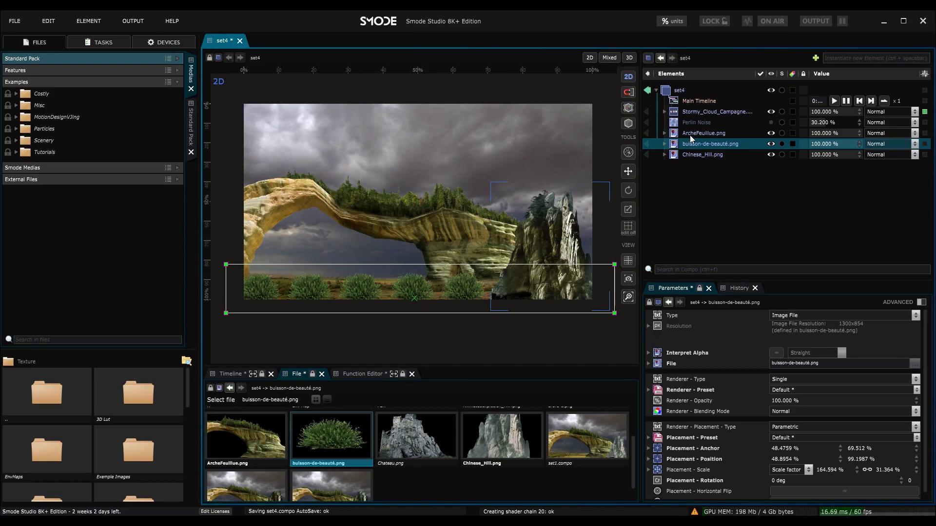
Group the arch and bush layers and shift the group to a position of about 59%, 49%
{"action": "left_click", "coordinate": [689, 136], "text": "ctrl"}
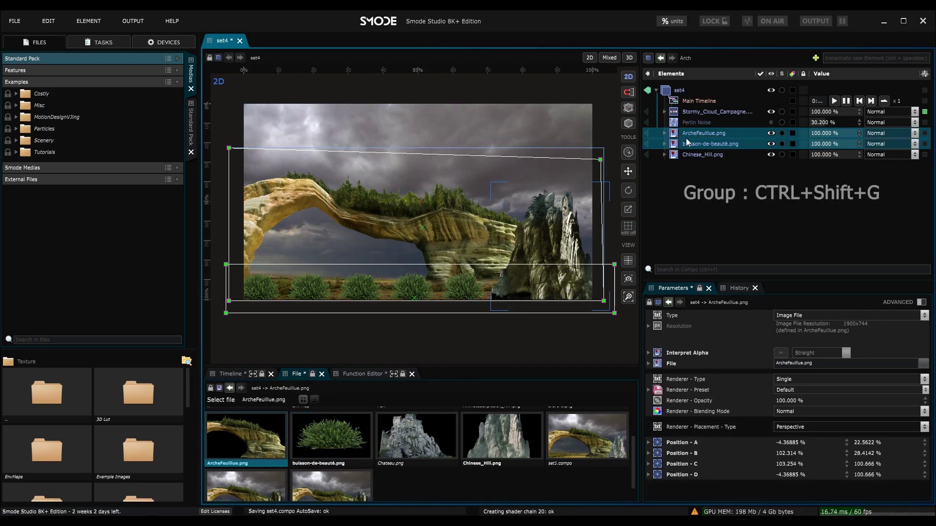
{"action": "key", "text": "ctrl+shift+g"}
{"action": "left_click_drag", "start_coordinate": [359, 196], "coordinate": [391, 194]}
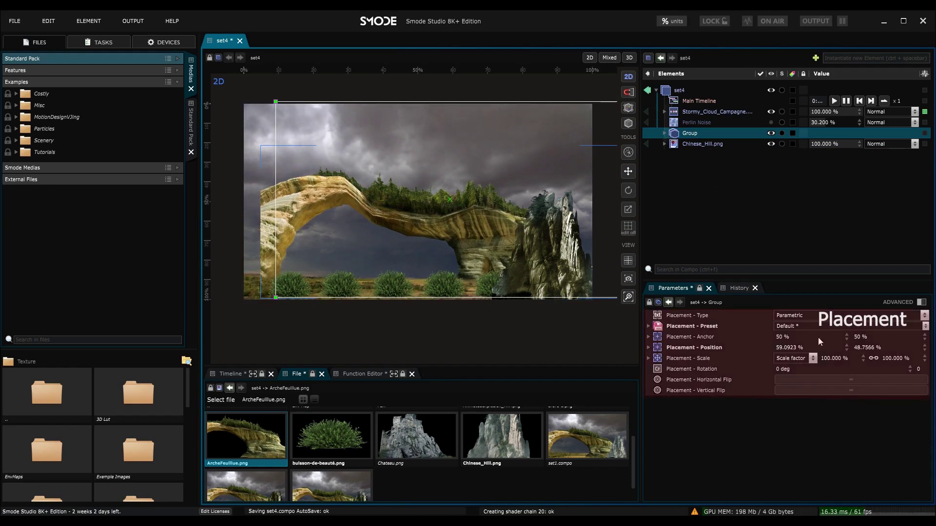
Examine the group's available placement types and the layer options offered for it
{"action": "left_click", "coordinate": [811, 316]}
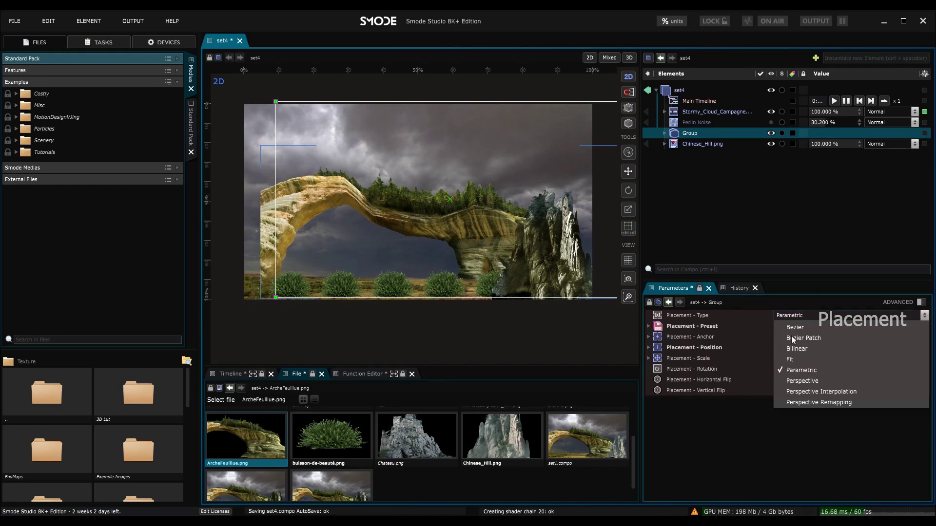
{"action": "left_click", "coordinate": [680, 145]}
{"action": "left_click", "coordinate": [680, 131]}
{"action": "right_click", "coordinate": [680, 130]}
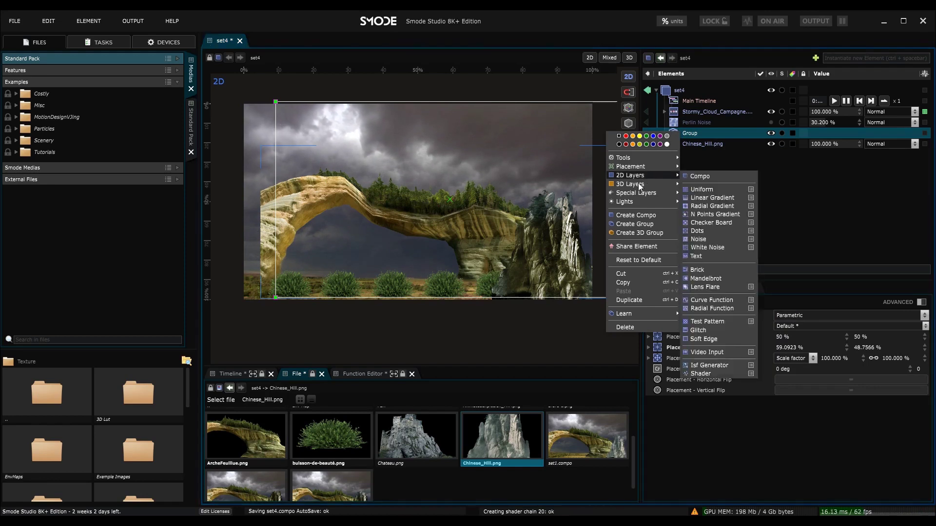
{"action": "left_click", "coordinate": [694, 136]}
Undo the group's move and the grouping of the arch and bush layers
{"action": "key", "text": "ctrl+z"}
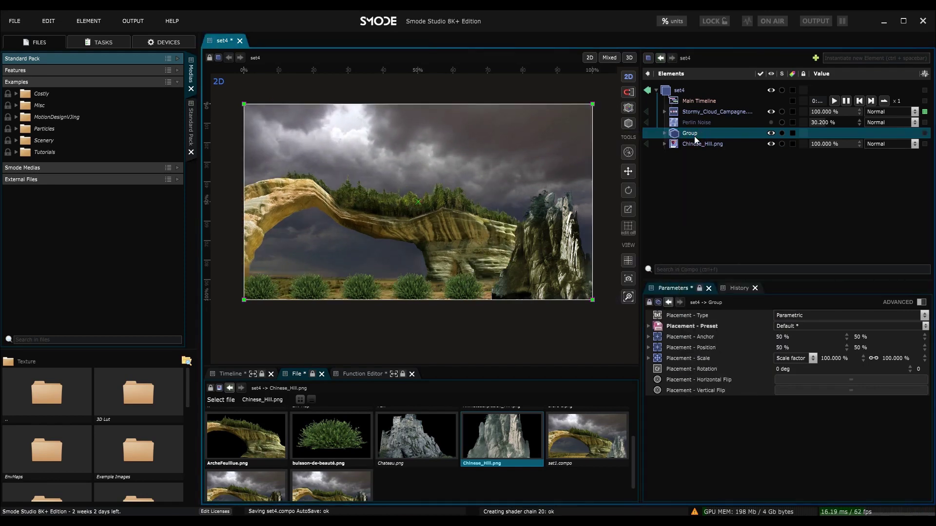
{"action": "left_click", "coordinate": [664, 134]}
{"action": "key", "text": "ctrl+z"}
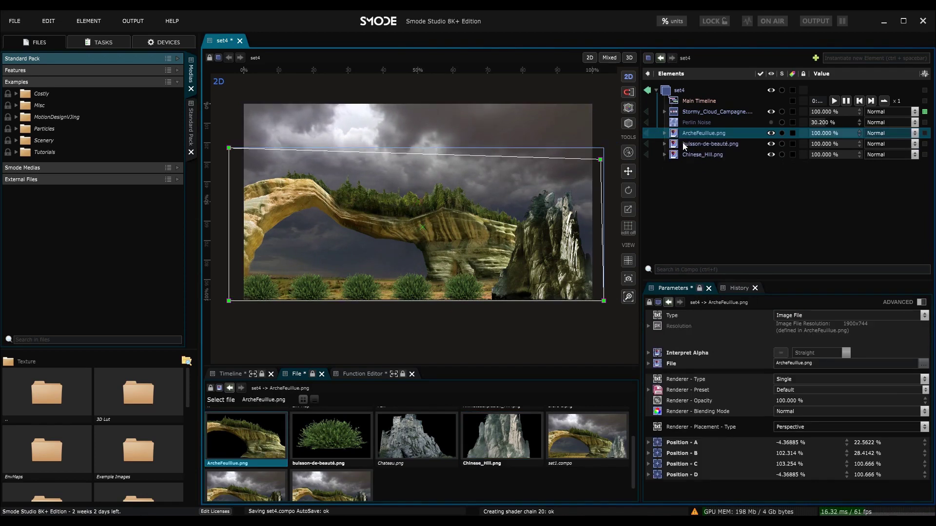
Combine the ArcheFeuillue.png and buisson-de-beauté.png layers into a sub-composition
{"action": "left_click", "coordinate": [685, 145], "text": "shift"}
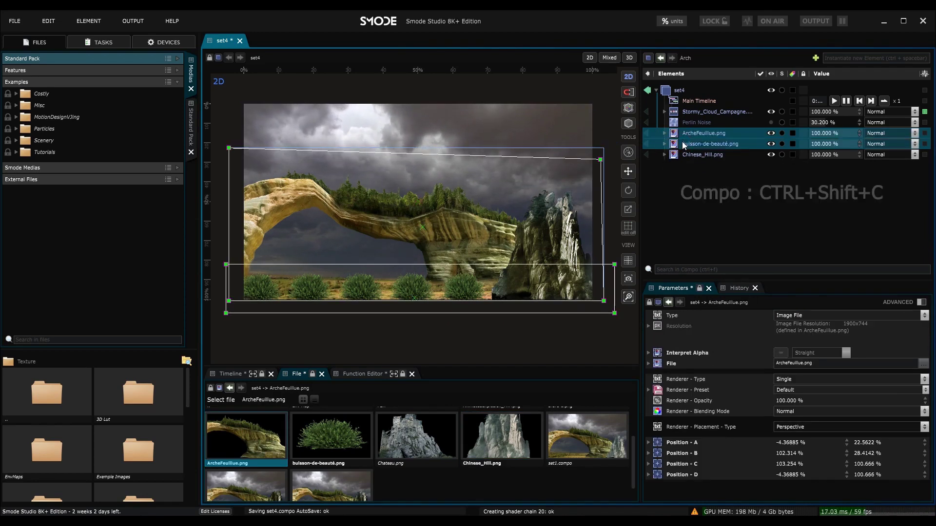
{"action": "key", "text": "ctrl+shift+c"}
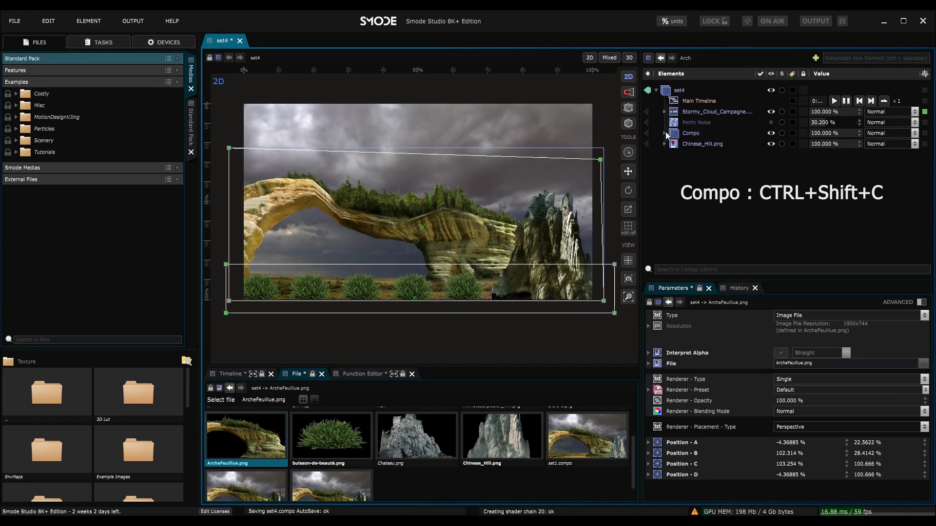
Try shifting the sub-composition to a position of about 61%, 50%, and undo the move
{"action": "left_click", "coordinate": [666, 132]}
{"action": "left_click_drag", "start_coordinate": [474, 199], "coordinate": [458, 219]}
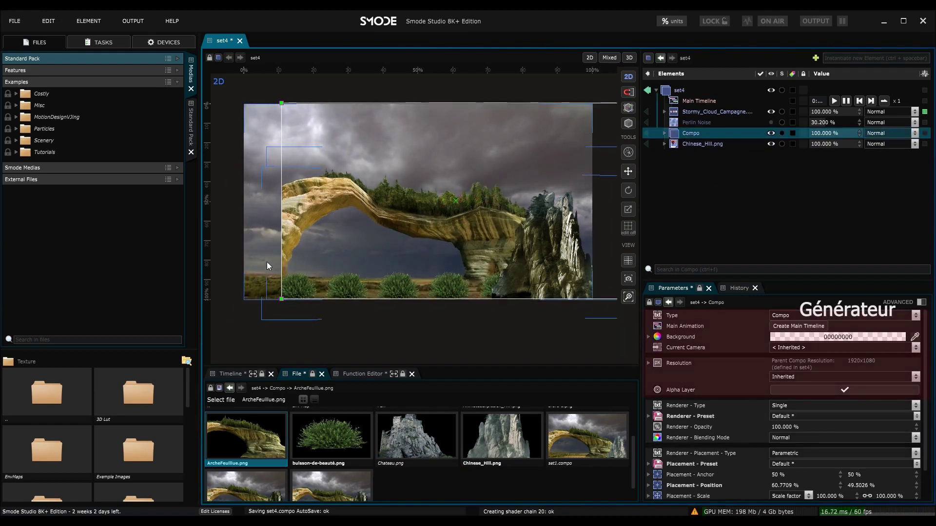
{"action": "key", "text": "ctrl+z"}
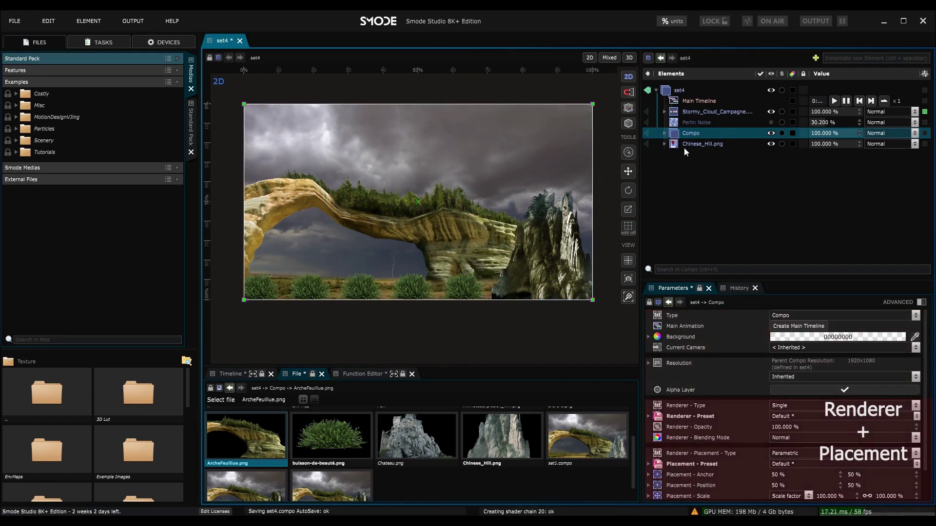
Browse the modifiers available for the sub-composition, including the Distort ones
{"action": "right_click", "coordinate": [679, 132]}
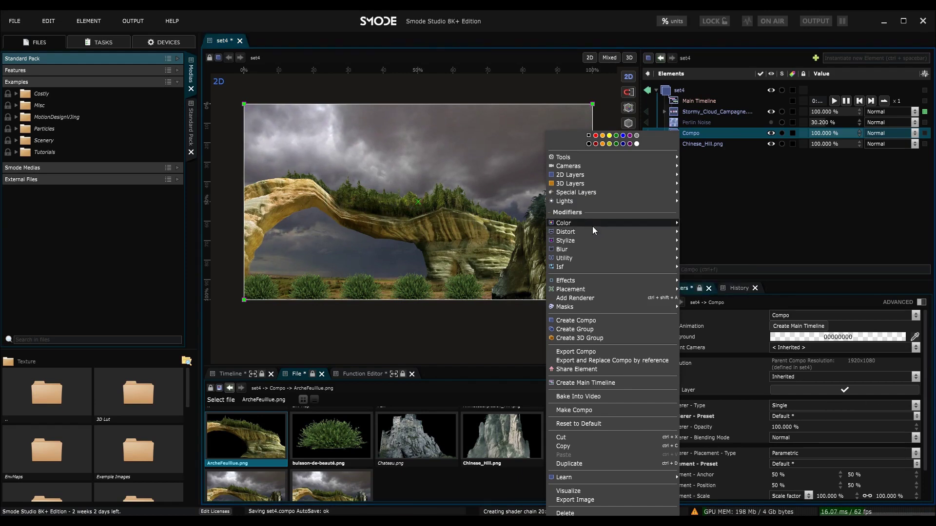
{"action": "mouse_move", "coordinate": [573, 232]}
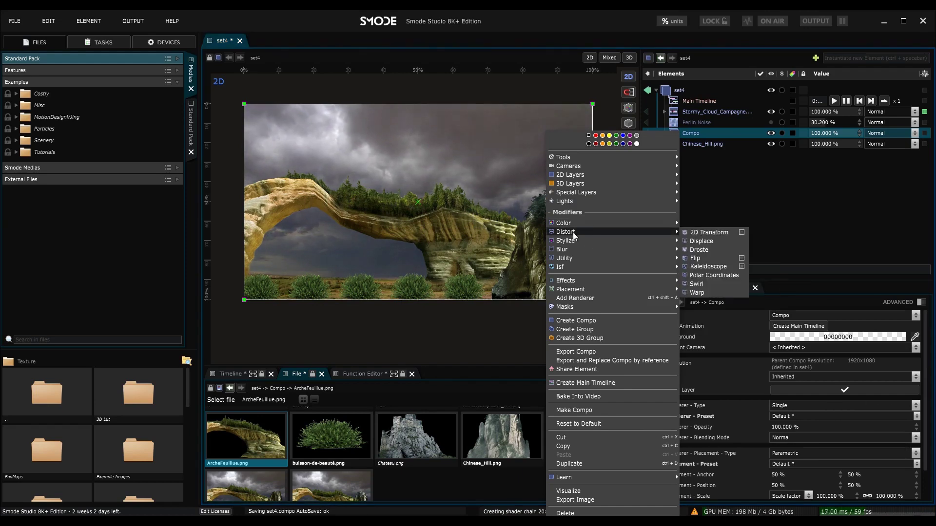
{"action": "left_click", "coordinate": [776, 153]}
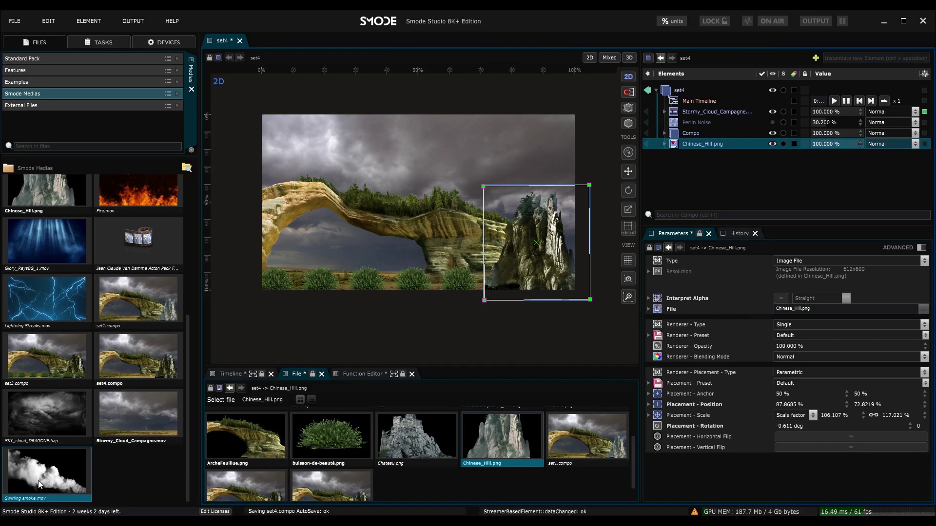
Add Swirling smoke.mov as a layer after the Chinese_Hill.png layer and set its blending mode to Screen
{"action": "left_click_drag", "start_coordinate": [706, 201], "coordinate": [717, 185]}
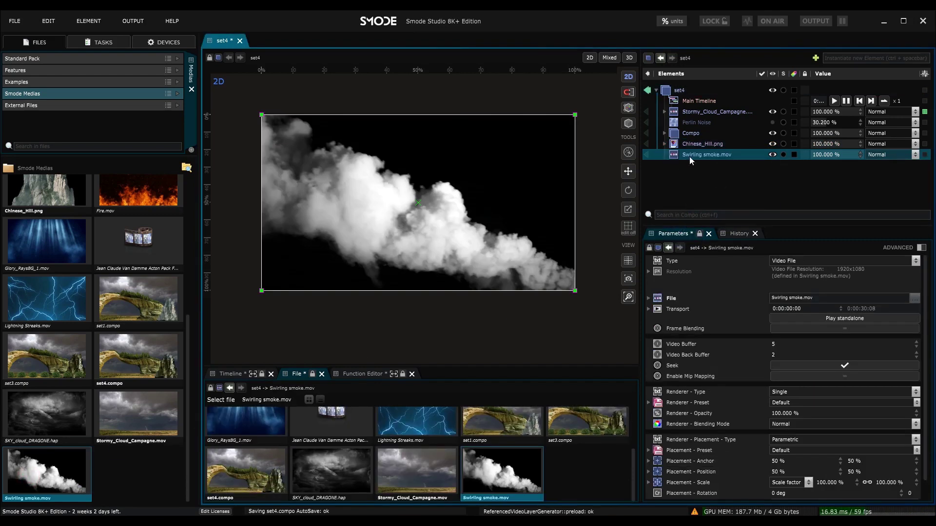
{"action": "left_click", "coordinate": [903, 157]}
{"action": "left_click", "coordinate": [890, 238]}
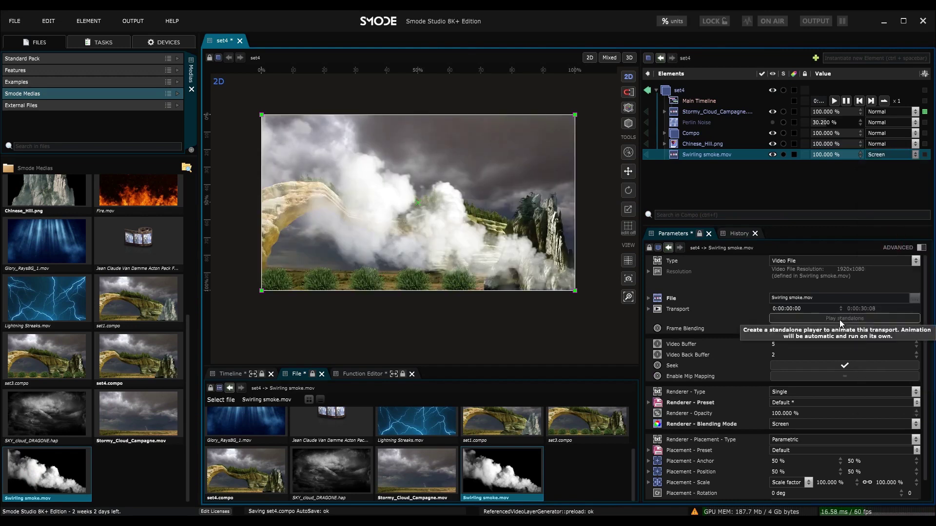
Give the smoke video a standalone player and scale it down to about 50% in the lower-left quarter of the composition
{"action": "left_click", "coordinate": [840, 320]}
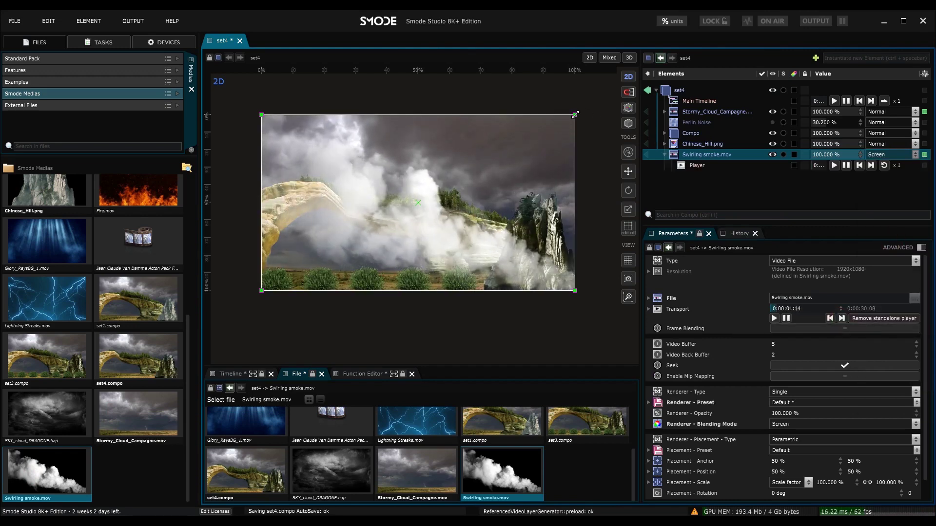
{"action": "left_click_drag", "start_coordinate": [574, 114], "coordinate": [387, 207]}
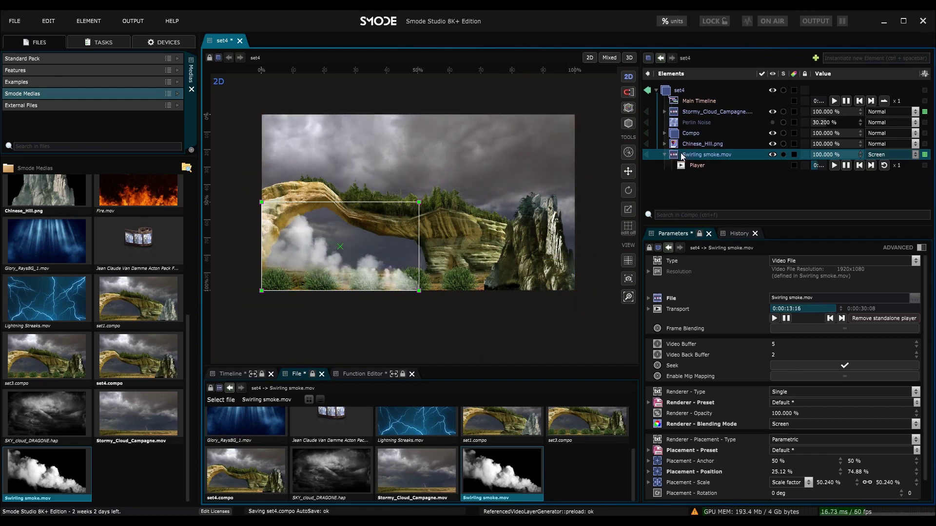
Duplicate the smoke layer, move the copy to about 76%, 76% in front of the hill, and scrub its playback time
{"action": "key", "text": "ctrl+d"}
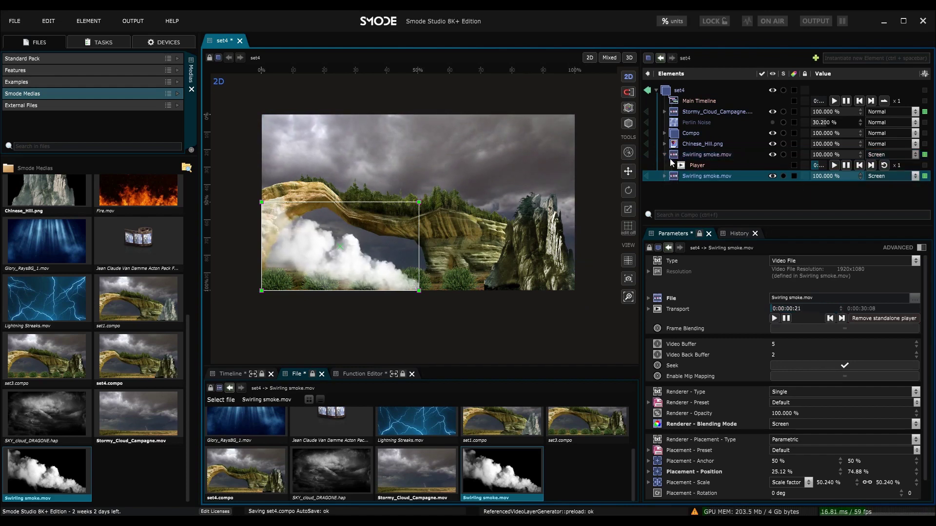
{"action": "left_click_drag", "start_coordinate": [358, 263], "coordinate": [516, 266]}
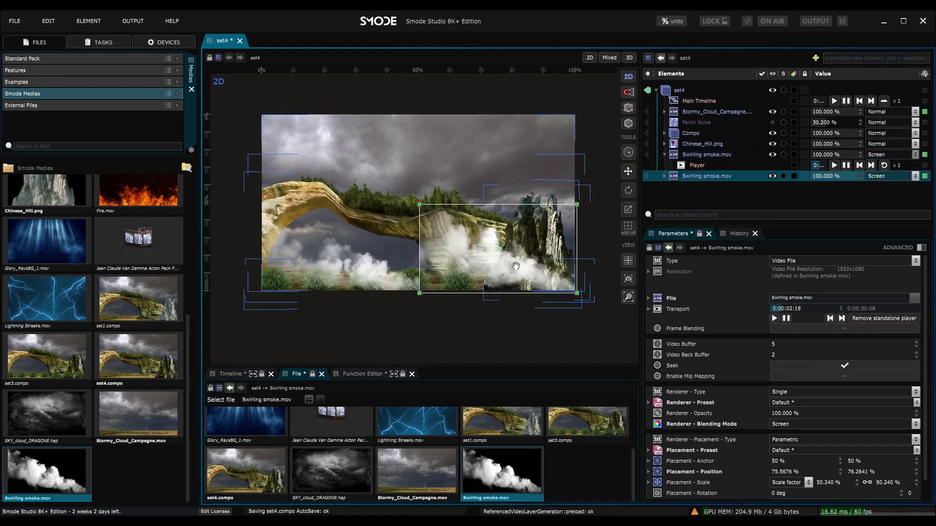
{"action": "left_click_drag", "start_coordinate": [776, 308], "coordinate": [783, 309]}
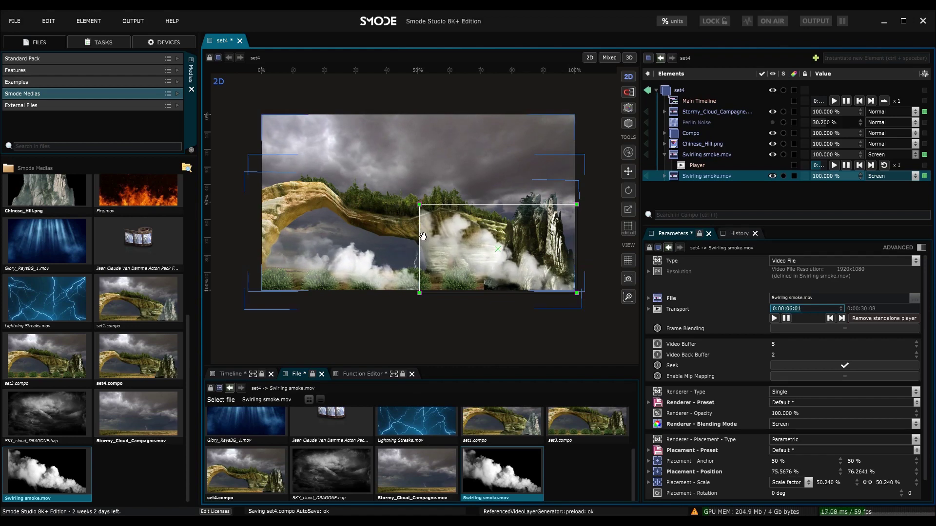
Compare the two smoke layers and delete the duplicate
{"action": "left_click", "coordinate": [707, 155]}
{"action": "left_click", "coordinate": [707, 176]}
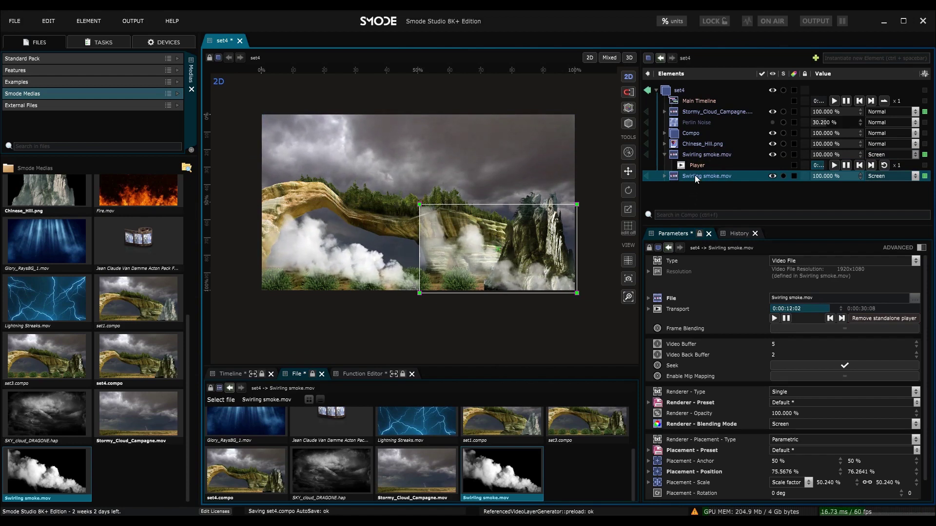
{"action": "key", "text": "Delete"}
{"action": "key", "text": "Return"}
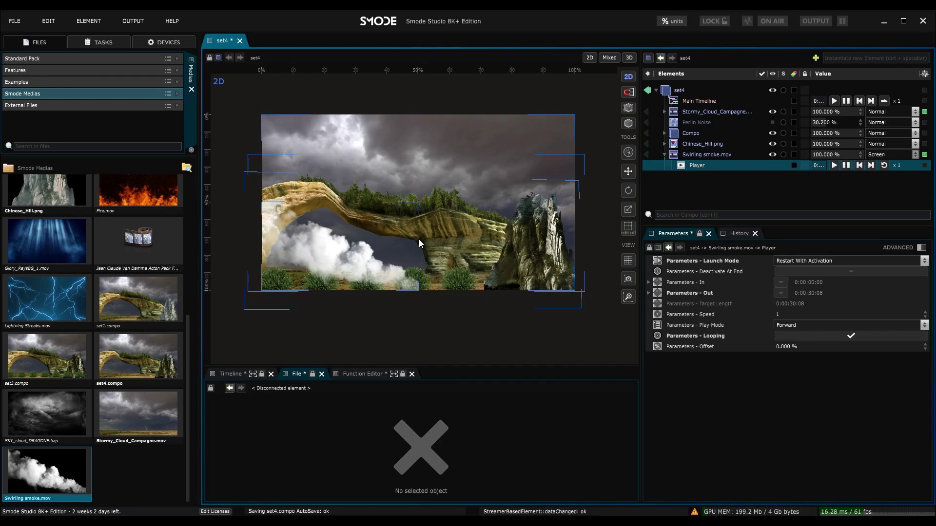
Add a second renderer to the smoke layer and move it to about 76%, 77% in front of the hill
{"action": "left_click", "coordinate": [685, 156]}
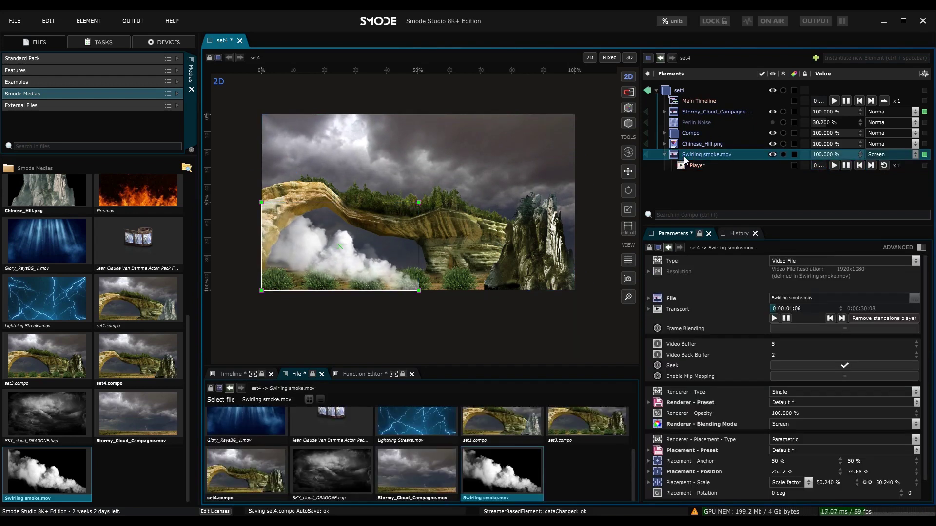
{"action": "key", "text": "ctrl+shift+a"}
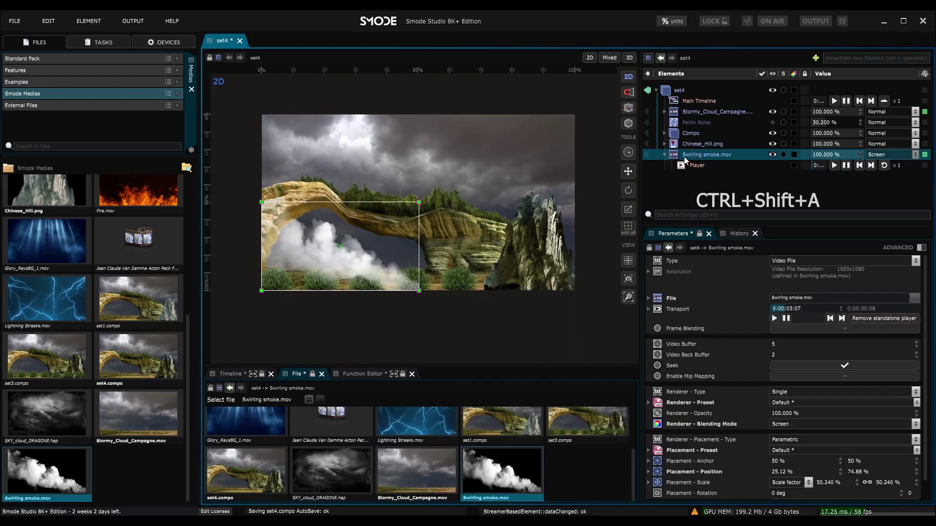
{"action": "key", "text": "ctrl+shift+a"}
{"action": "left_click_drag", "start_coordinate": [356, 264], "coordinate": [515, 269]}
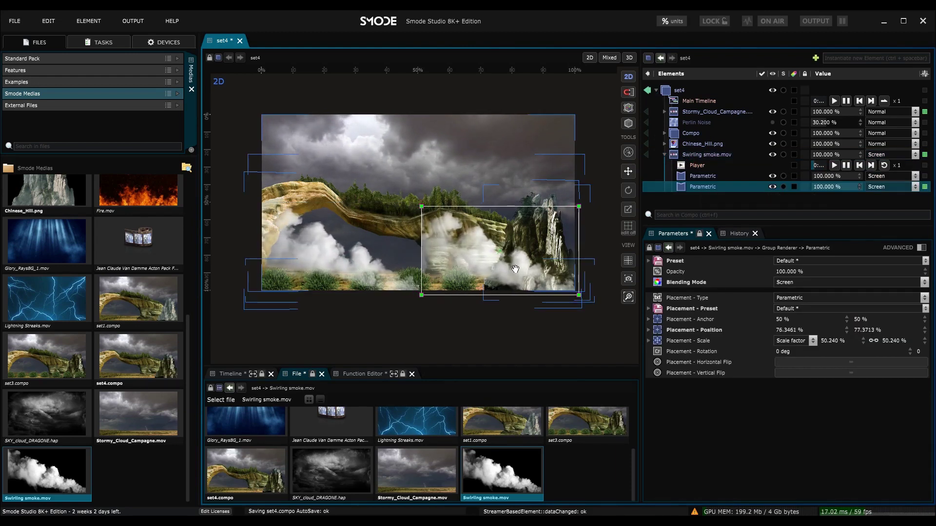
Examine the smoke video's shared settings, its two renderers' individual parameters, and the available placement types
{"action": "left_click", "coordinate": [689, 157]}
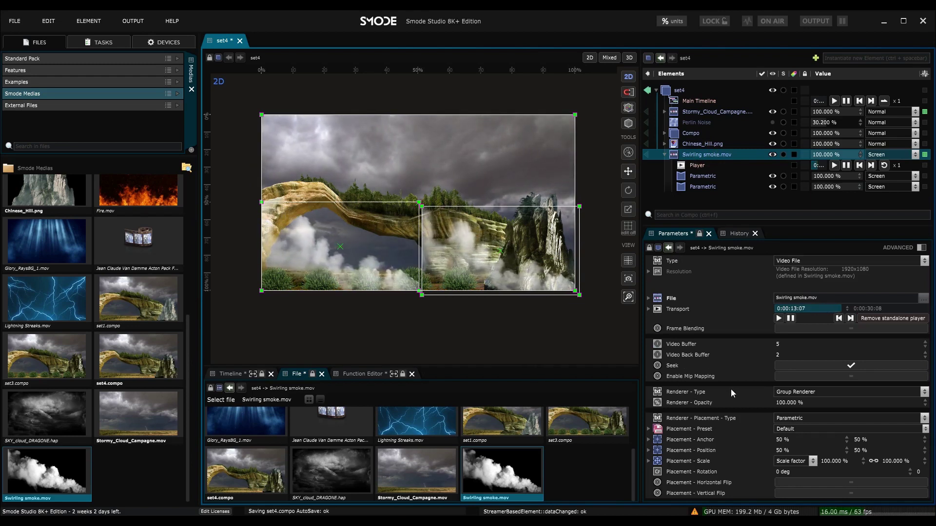
{"action": "left_click", "coordinate": [701, 176]}
{"action": "left_click", "coordinate": [700, 186]}
{"action": "left_click", "coordinate": [700, 177]}
{"action": "left_click", "coordinate": [699, 188]}
{"action": "left_click", "coordinate": [706, 295]}
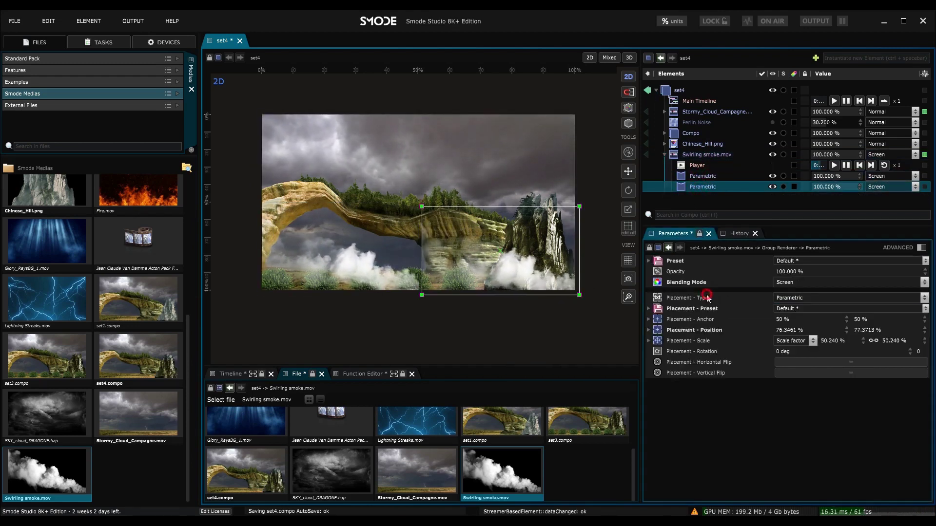
{"action": "left_click", "coordinate": [806, 299]}
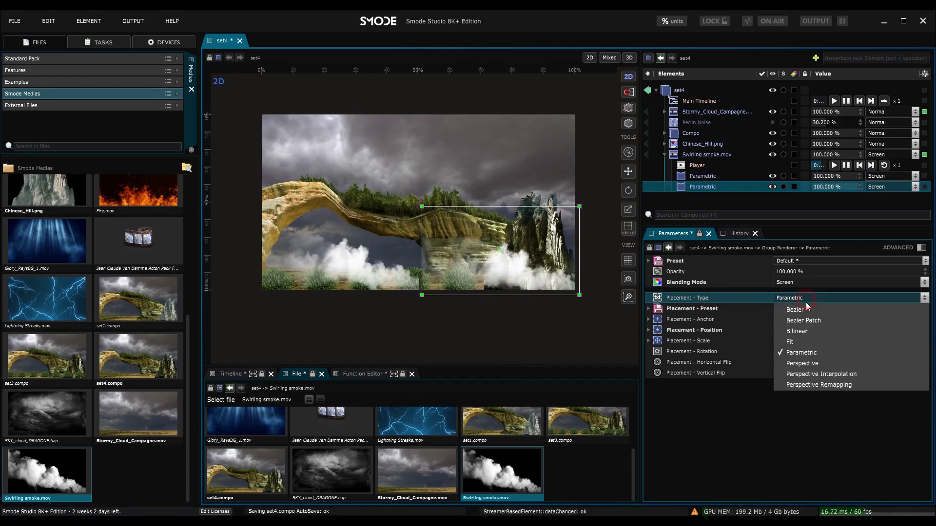
{"action": "left_click", "coordinate": [692, 301]}
{"action": "left_click", "coordinate": [689, 156]}
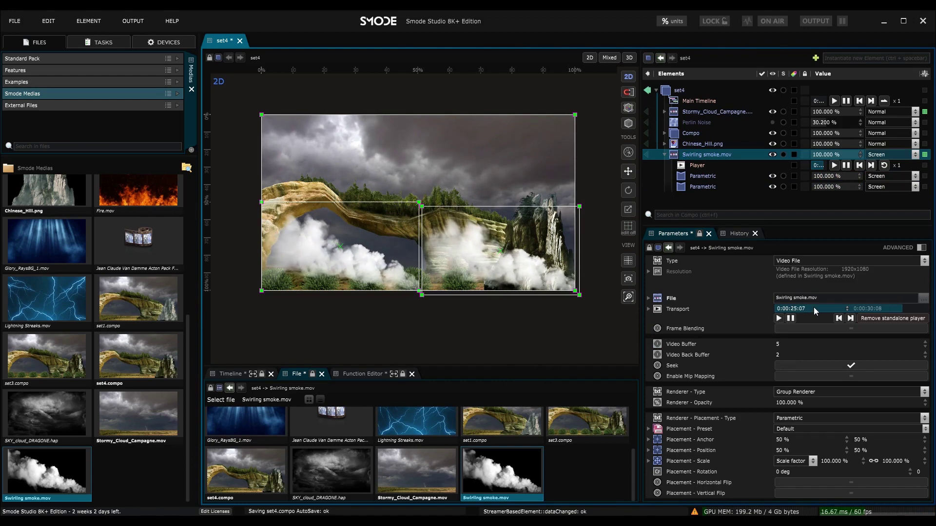
{"action": "left_click", "coordinate": [692, 179]}
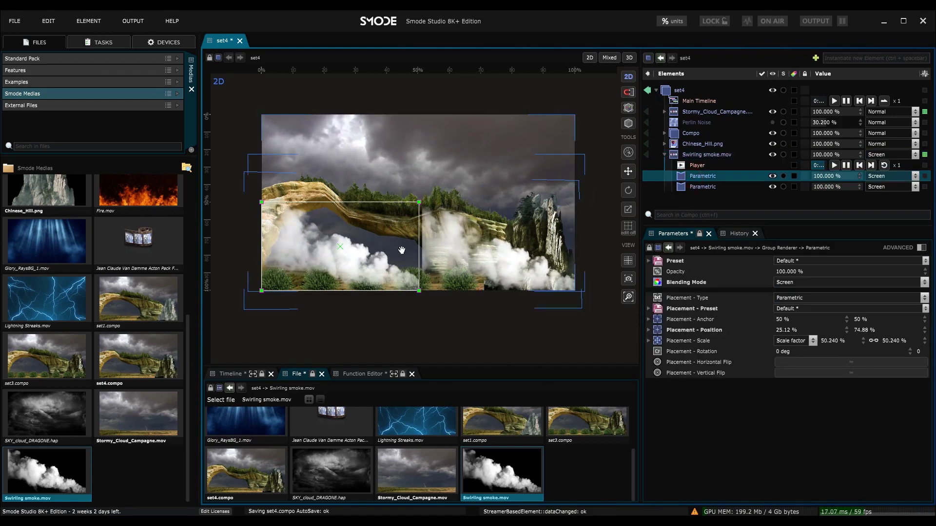
Duplicate the smoke renderer three times and spread the copies over the sky and the middle of the scene
{"action": "key", "text": "ctrl+d"}
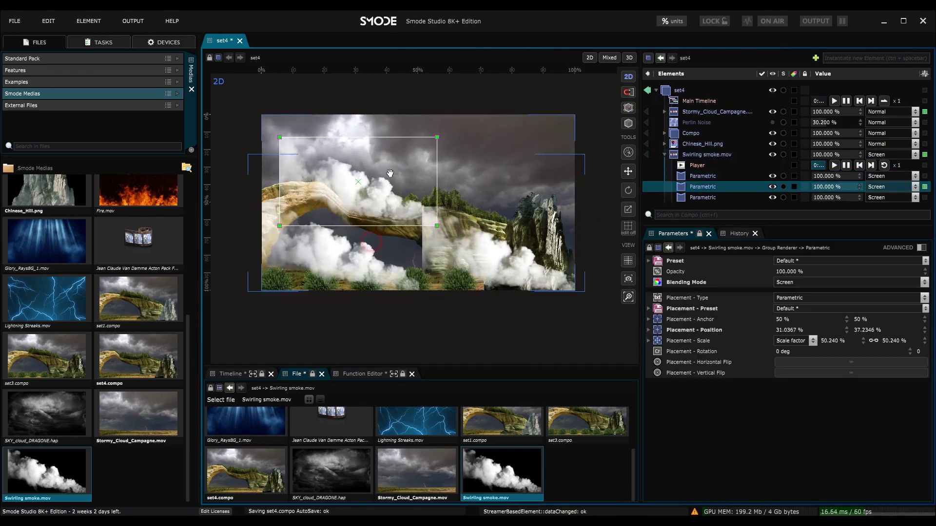
{"action": "key", "text": "ctrl+d"}
{"action": "left_click_drag", "start_coordinate": [379, 158], "coordinate": [465, 208]}
{"action": "key", "text": "ctrl+d"}
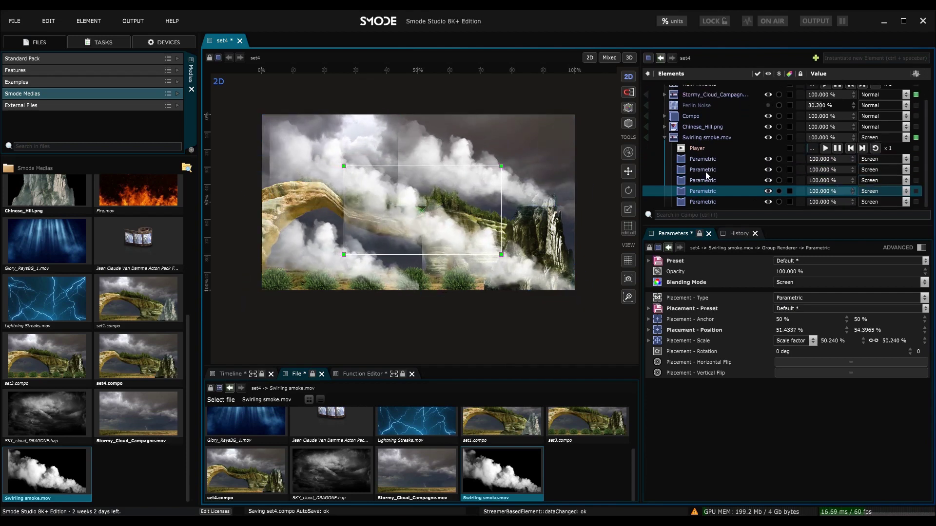
Delete the last three smoke renderers, keeping the original over the arch and the copy over the sky
{"action": "left_click", "coordinate": [705, 170]}
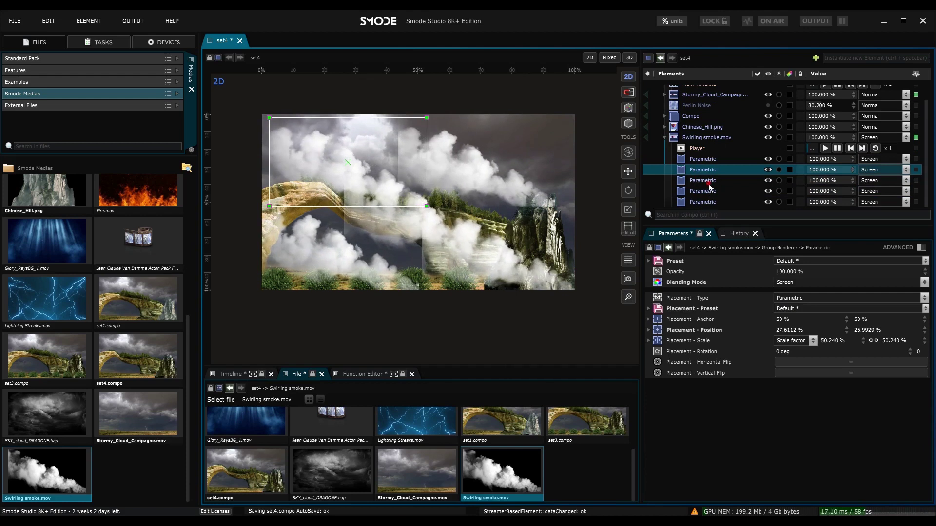
{"action": "left_click", "coordinate": [695, 182]}
{"action": "left_click", "coordinate": [701, 204], "text": "shift"}
{"action": "key", "text": "Delete"}
{"action": "key", "text": "Return"}
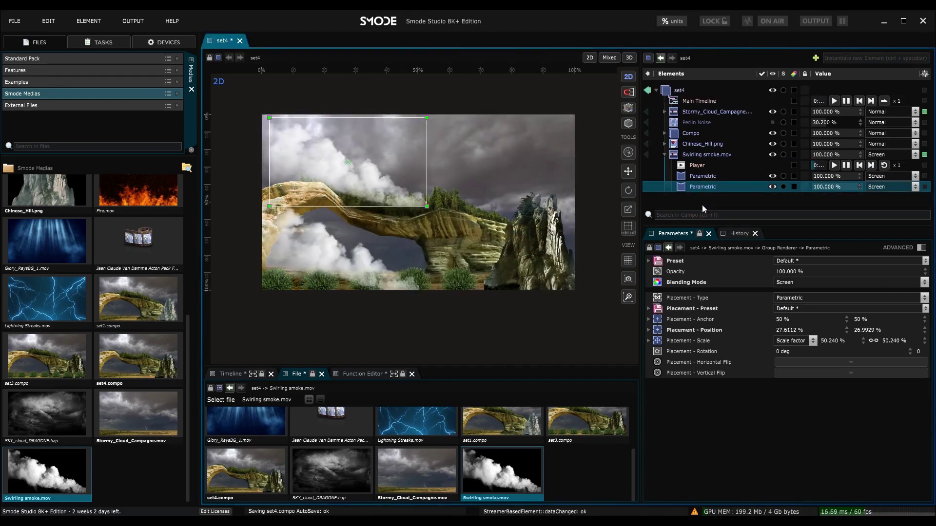
Check the rendering time of each element with the profiler, including both smoke renderers
{"action": "double_click", "coordinate": [710, 225]}
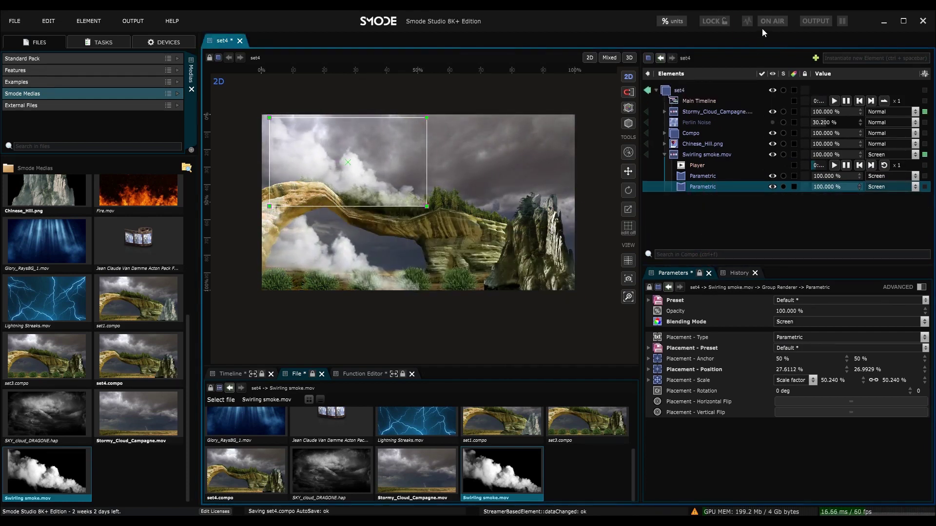
{"action": "left_click", "coordinate": [746, 22]}
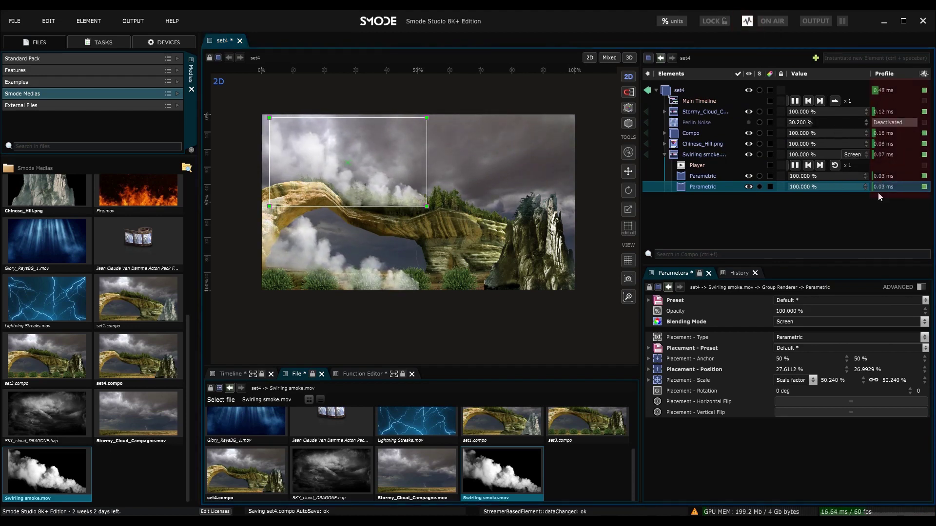
{"action": "left_click", "coordinate": [747, 21]}
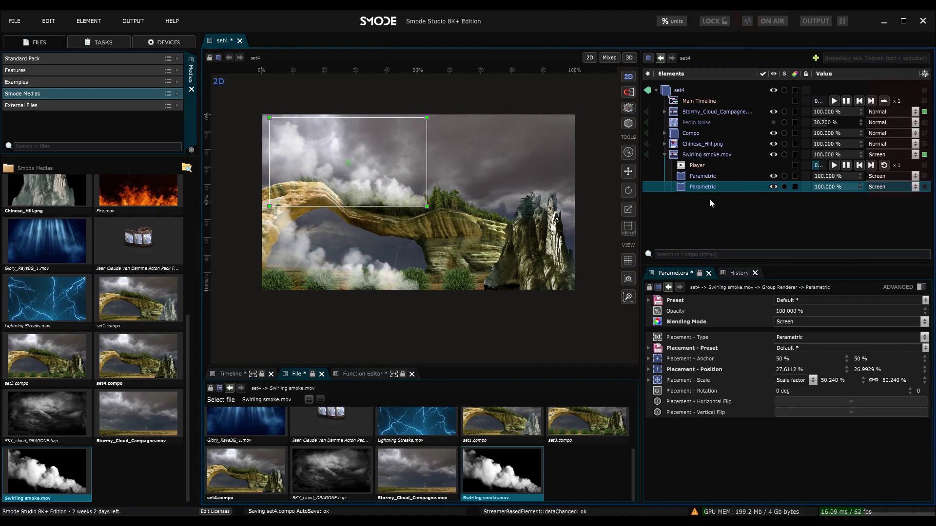
Move the second smoke renderer to about 75%, 76% in front of the hill and widen it to about 53%
{"action": "left_click_drag", "start_coordinate": [388, 156], "coordinate": [530, 243]}
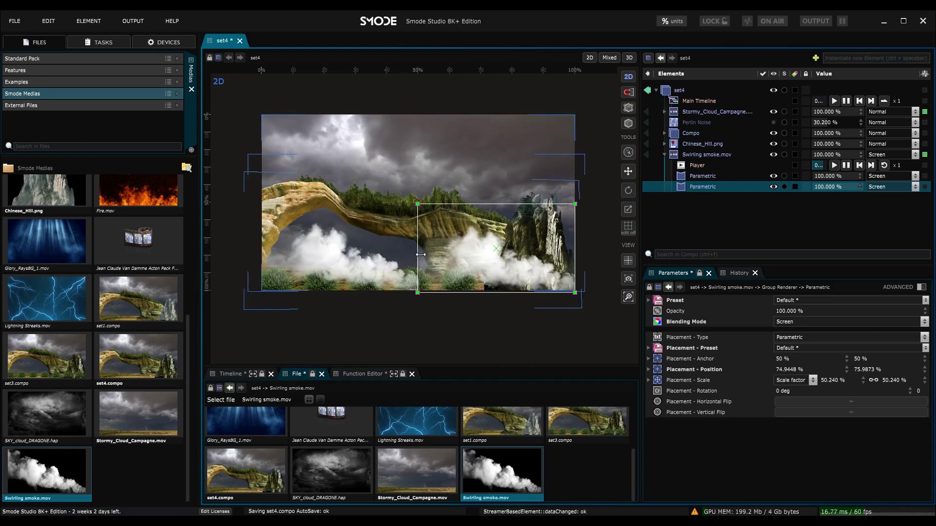
{"action": "left_click_drag", "start_coordinate": [416, 254], "coordinate": [408, 253]}
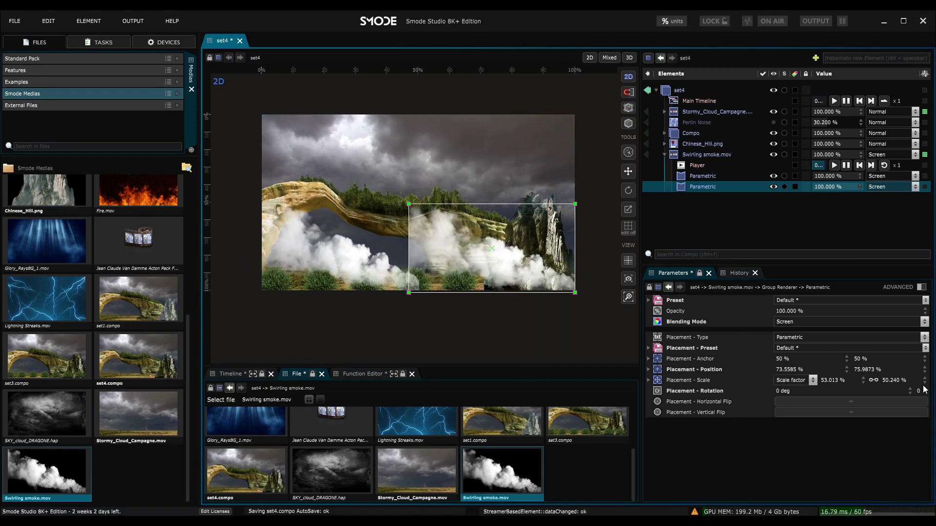
Flip the second smoke renderer horizontally and align it with the composition's lower edge at about 75%, 75%
{"action": "left_click", "coordinate": [842, 403]}
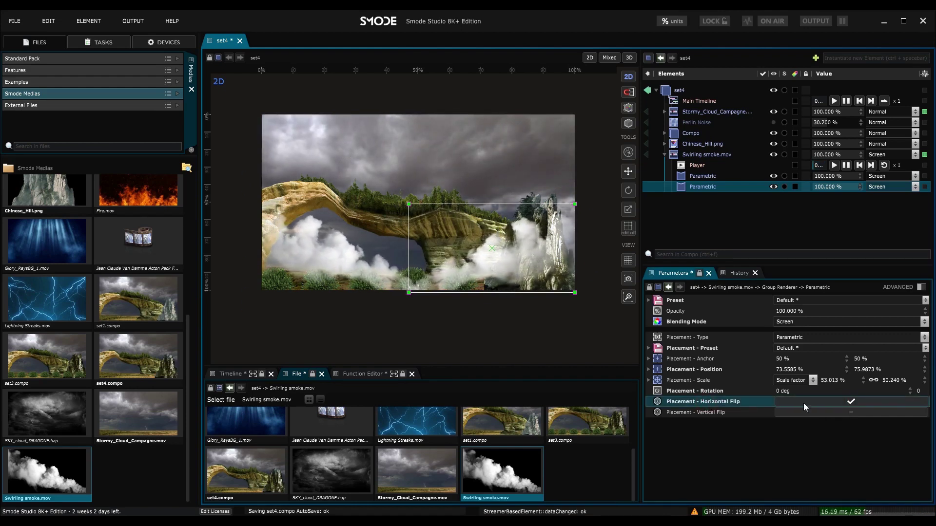
{"action": "left_click", "coordinate": [707, 155]}
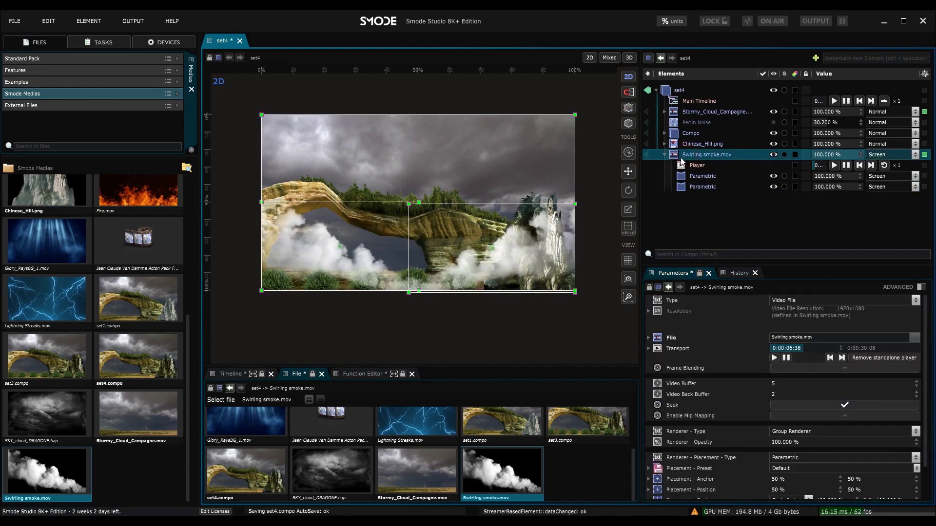
{"action": "left_click", "coordinate": [702, 187]}
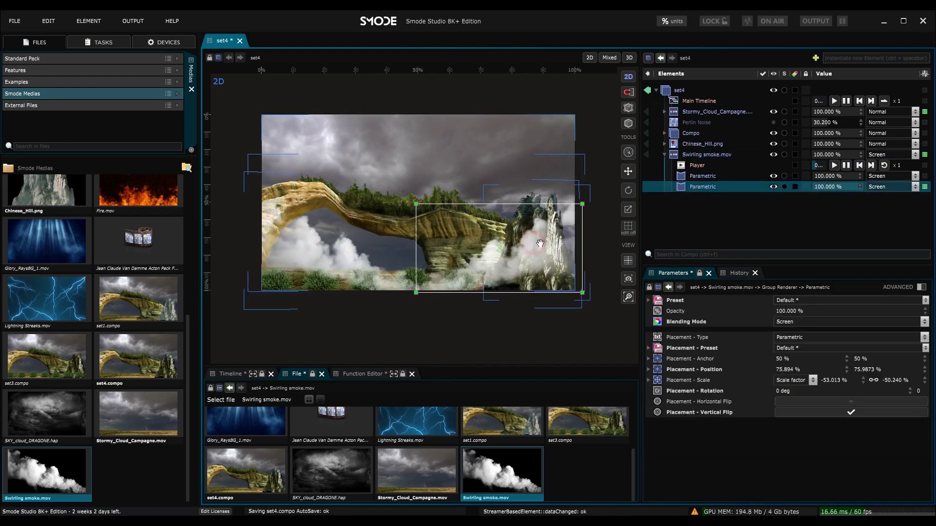
{"action": "left_click_drag", "start_coordinate": [538, 241], "coordinate": [536, 243]}
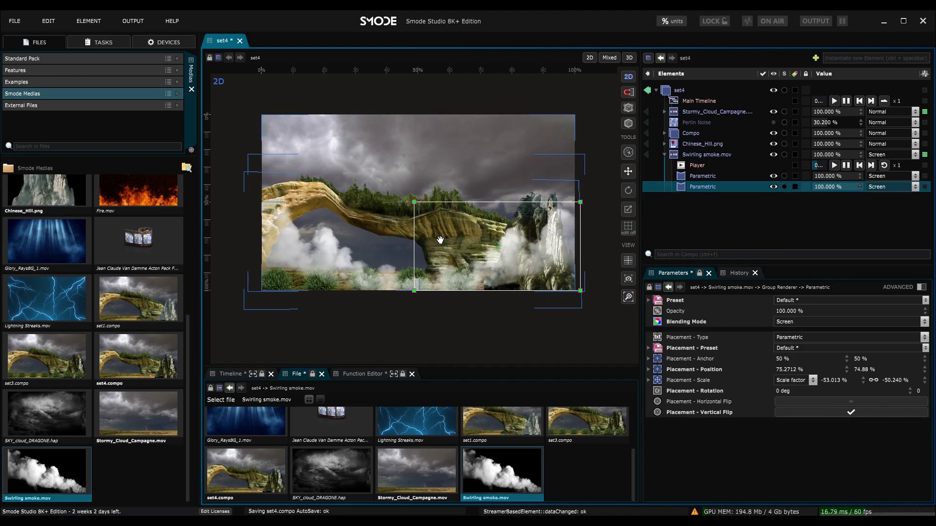
{"action": "scroll", "coordinate": [429, 232], "scroll_direction": "up", "scroll_amount": 1}
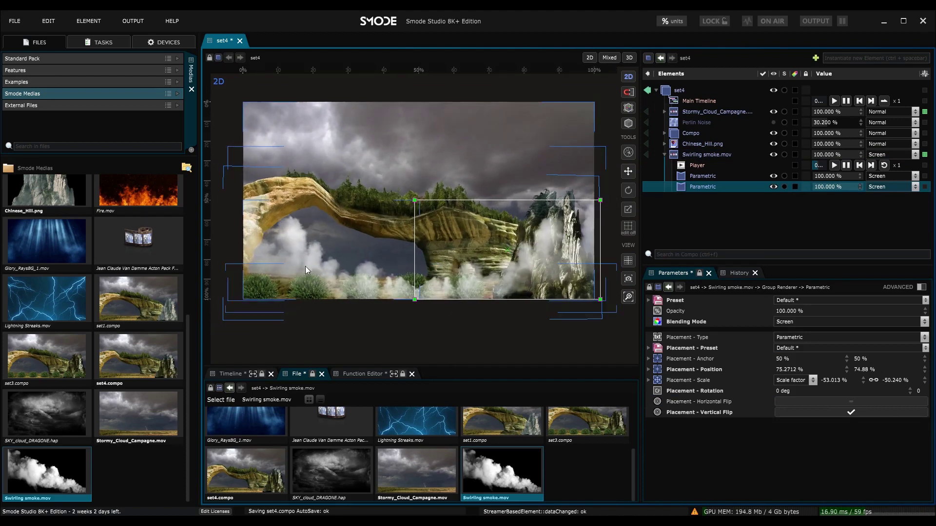
Add a Brightness Contrast Gamma modifier to the whole smoke video, with brightness 1% and contrast 8.2%
{"action": "left_click", "coordinate": [696, 155]}
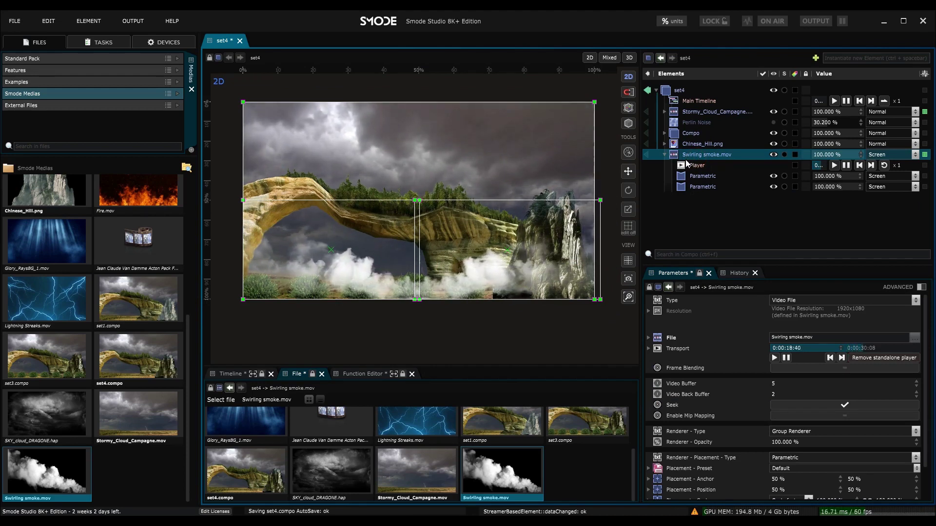
{"action": "right_click", "coordinate": [683, 156]}
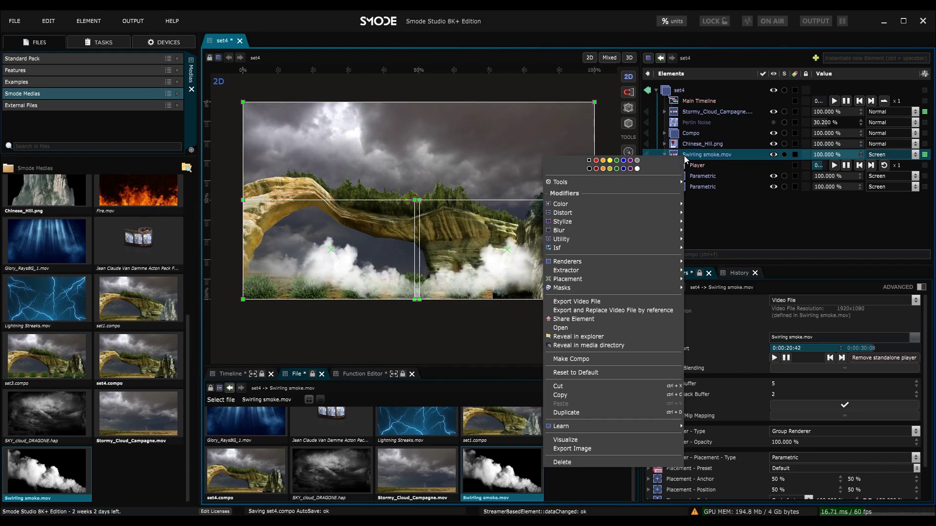
{"action": "mouse_move", "coordinate": [639, 204]}
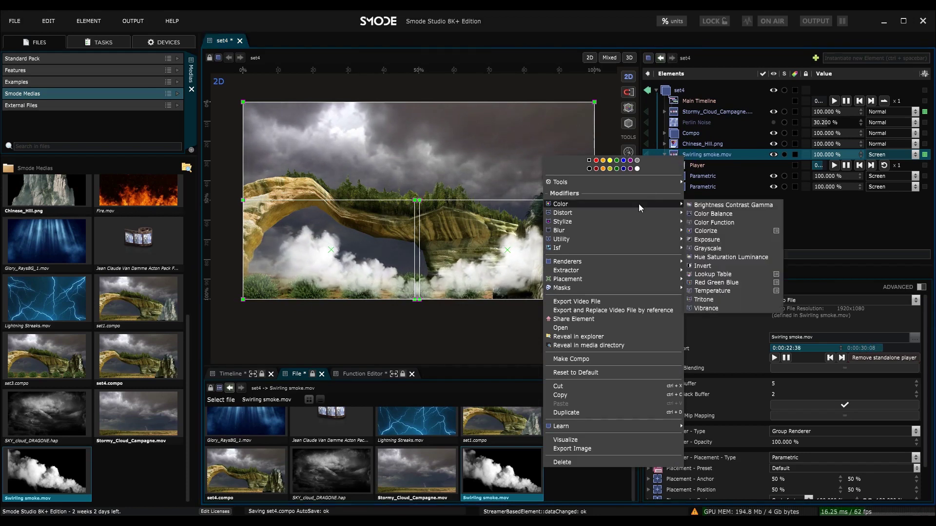
{"action": "left_click", "coordinate": [732, 206]}
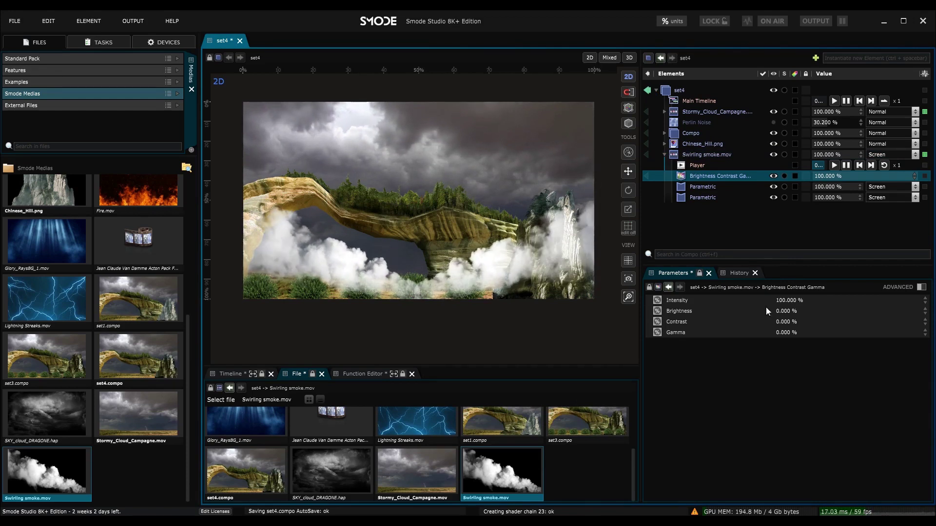
{"action": "left_click", "coordinate": [780, 311]}
{"action": "mouse_move", "coordinate": [784, 321]}
{"action": "left_mouse_down"}
{"action": "mouse_move", "coordinate": [784, 288]}
{"action": "mouse_move", "coordinate": [784, 335]}
{"action": "mouse_move", "coordinate": [784, 322]}
{"action": "left_mouse_up"}
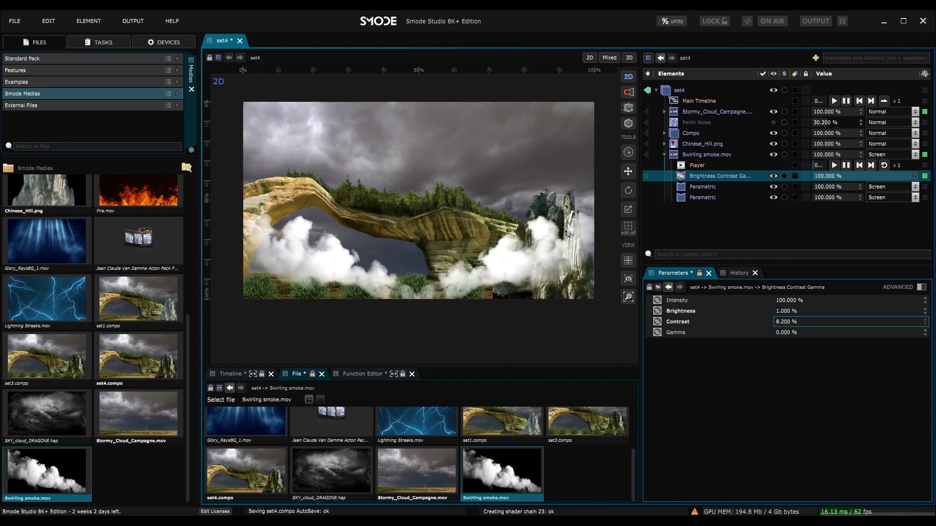
Add a Tritone modifier to the first smoke renderer and set its medium color to red CC6C6C
{"action": "left_click", "coordinate": [689, 188]}
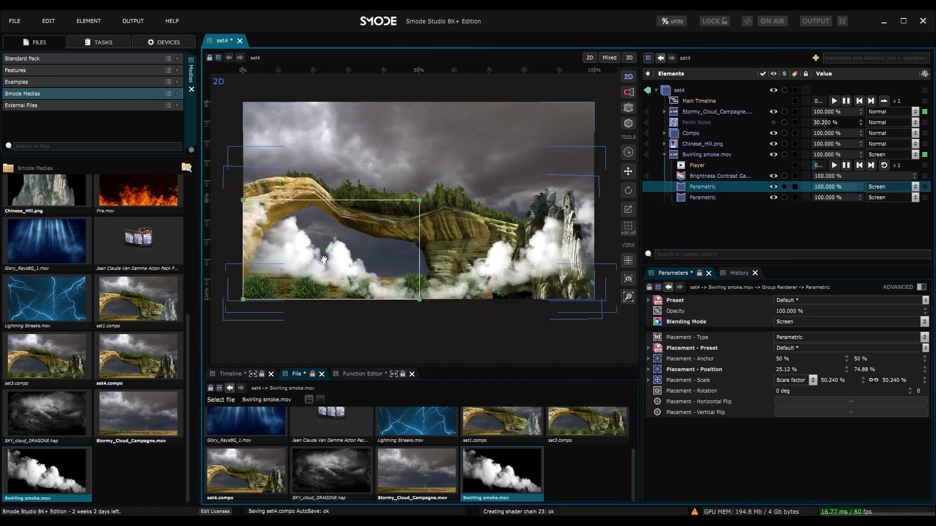
{"action": "right_click", "coordinate": [685, 188]}
{"action": "mouse_move", "coordinate": [638, 238]}
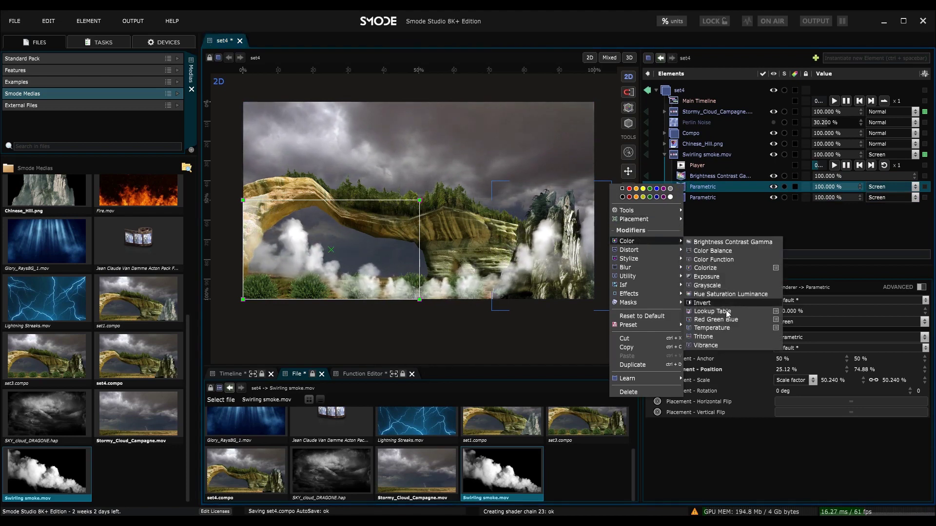
{"action": "left_click", "coordinate": [703, 336]}
{"action": "left_click_drag", "start_coordinate": [866, 384], "coordinate": [822, 368]}
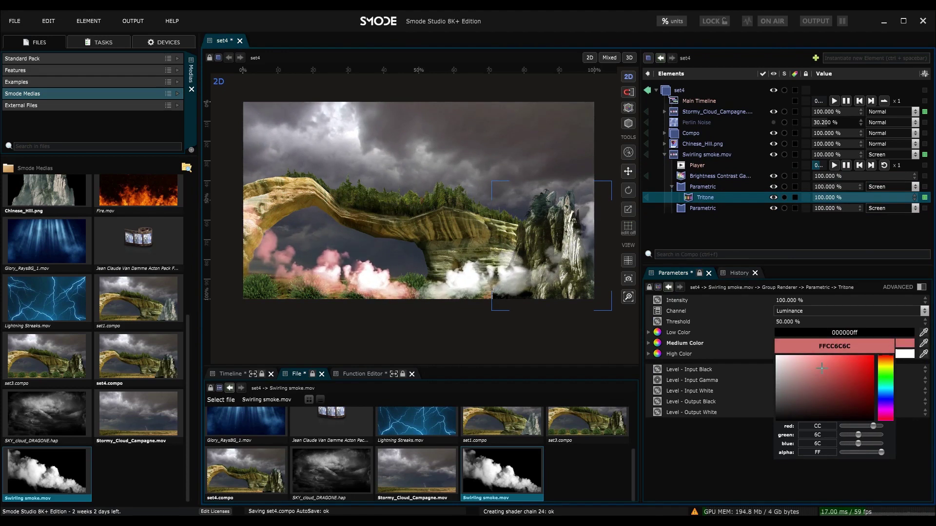
Copy the Tritone modifier onto the second smoke renderer and set the copy's medium color to blue 6C86CC
{"action": "left_click", "coordinate": [697, 200]}
{"action": "left_click_drag", "start_coordinate": [692, 197], "coordinate": [691, 207]}
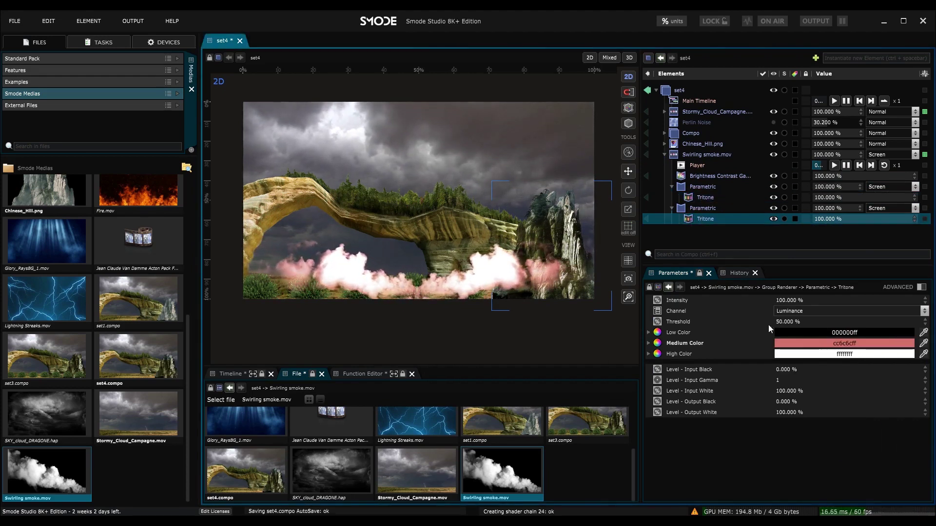
{"action": "left_click", "coordinate": [851, 344]}
{"action": "left_click", "coordinate": [886, 396]}
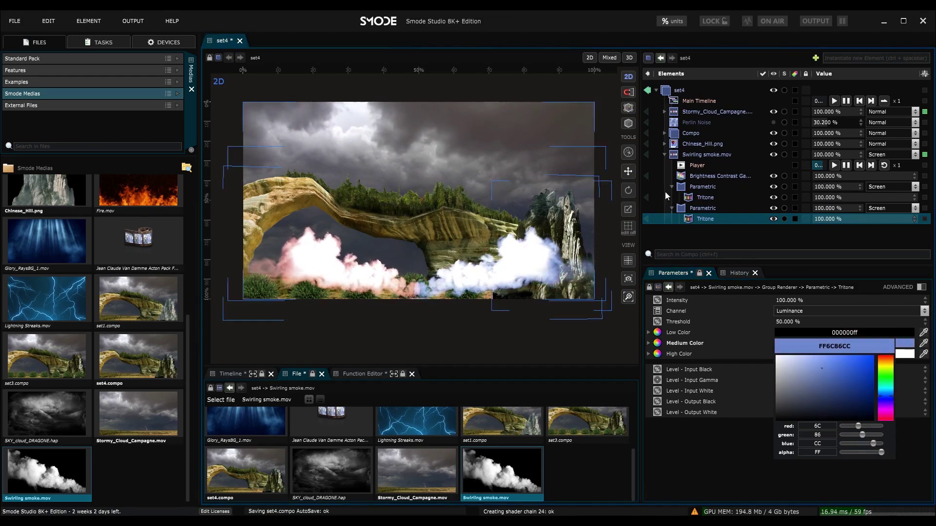
Set the contrast of the smoke video's shared Brightness Contrast Gamma modifier to 4.9%
{"action": "left_click", "coordinate": [708, 177]}
{"action": "left_click_drag", "start_coordinate": [786, 323], "coordinate": [787, 349]}
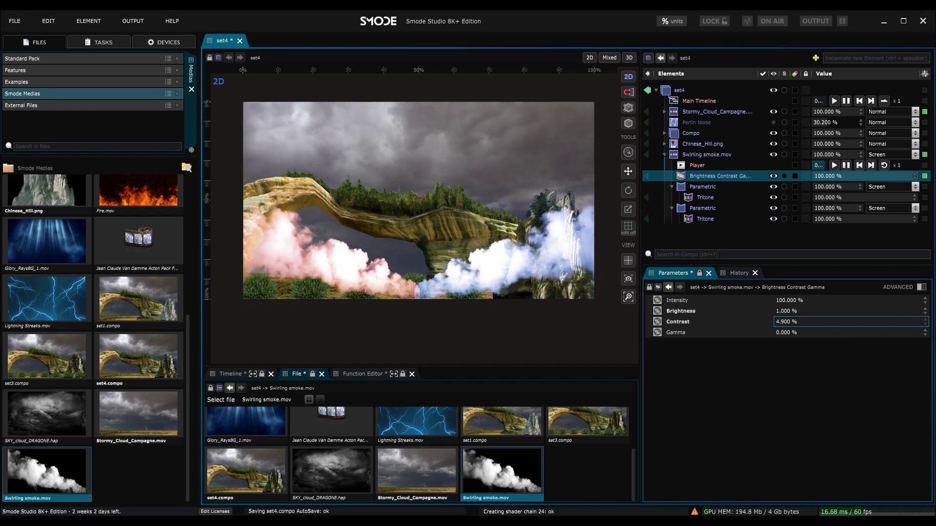
{"action": "scroll", "coordinate": [444, 230], "scroll_direction": "down", "scroll_amount": 1}
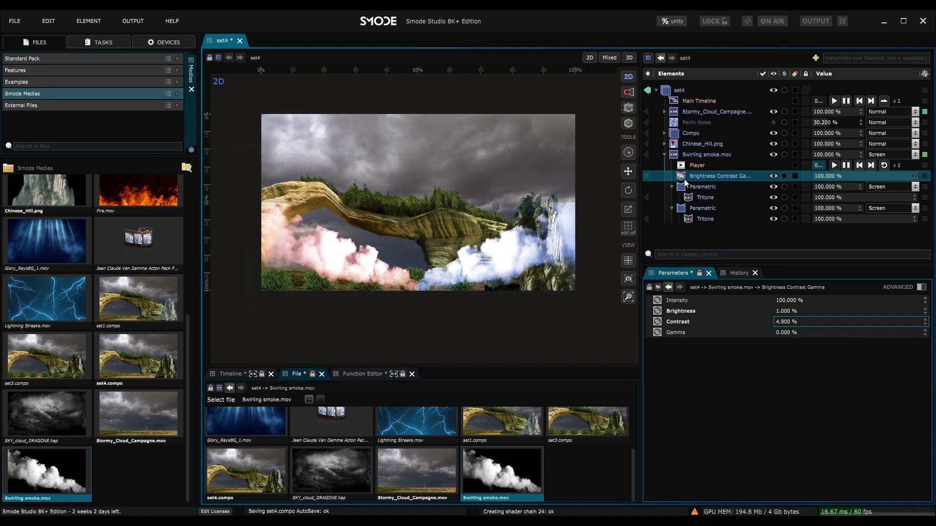
Add a Placement Mask to the whole smoke video and set its feather to 5% to soften the visible seam
{"action": "scroll", "coordinate": [432, 248], "scroll_direction": "up", "scroll_amount": 3}
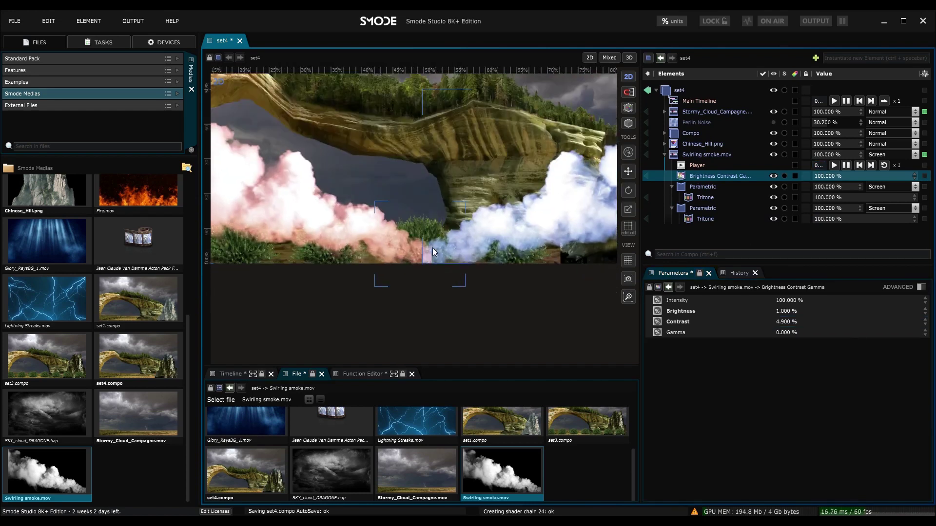
{"action": "left_click", "coordinate": [702, 154]}
{"action": "right_click", "coordinate": [687, 155]}
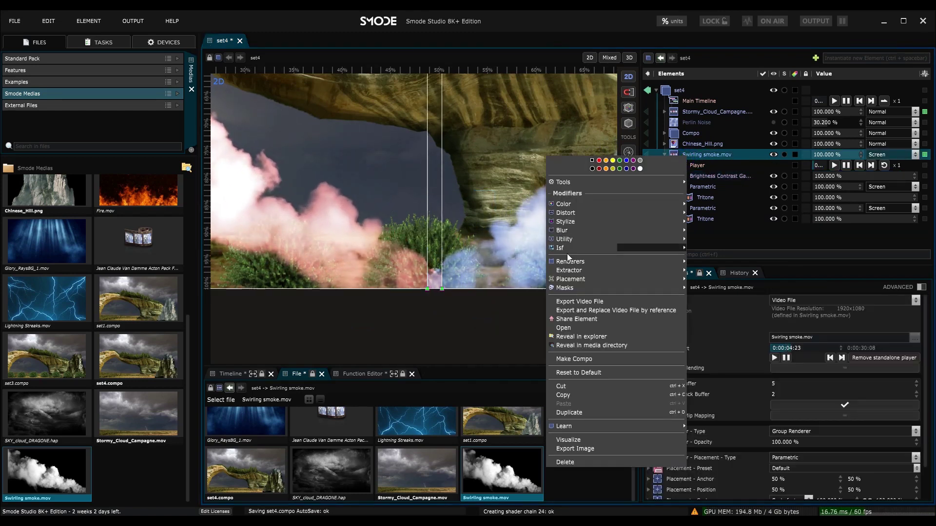
{"action": "mouse_move", "coordinate": [663, 286]}
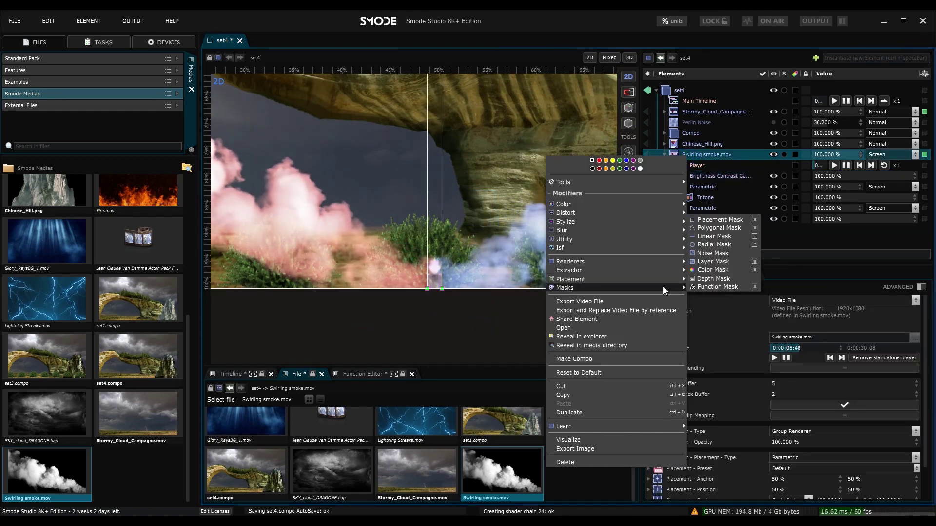
{"action": "left_click", "coordinate": [725, 221]}
{"action": "left_click_drag", "start_coordinate": [804, 334], "coordinate": [804, 328]}
{"action": "scroll", "coordinate": [413, 218], "scroll_direction": "down", "scroll_amount": 5}
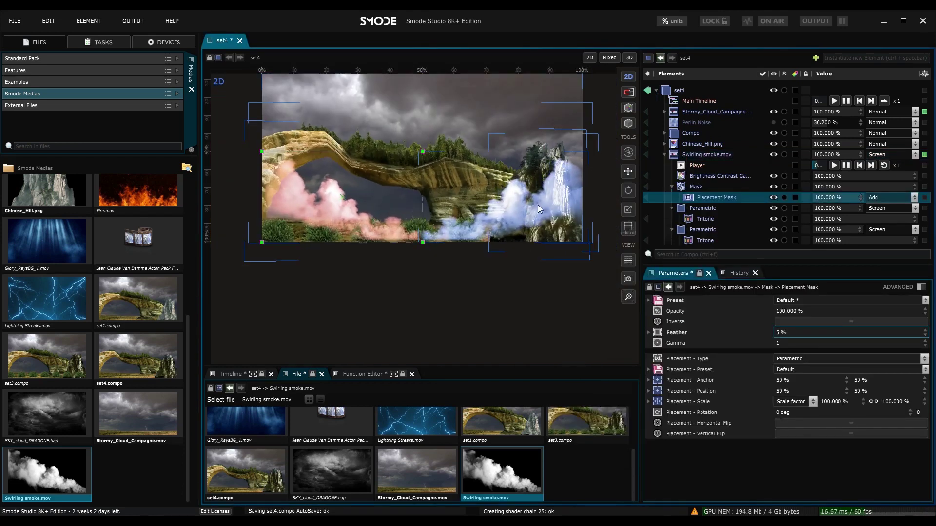
{"action": "left_click", "coordinate": [664, 154]}
{"action": "left_click_drag", "start_coordinate": [675, 158], "coordinate": [680, 128]}
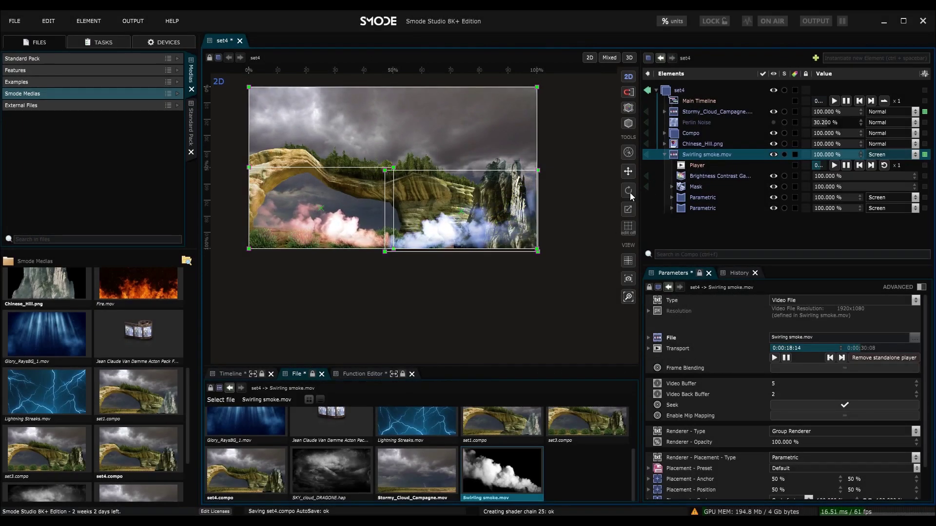
{"action": "left_click", "coordinate": [663, 154]}
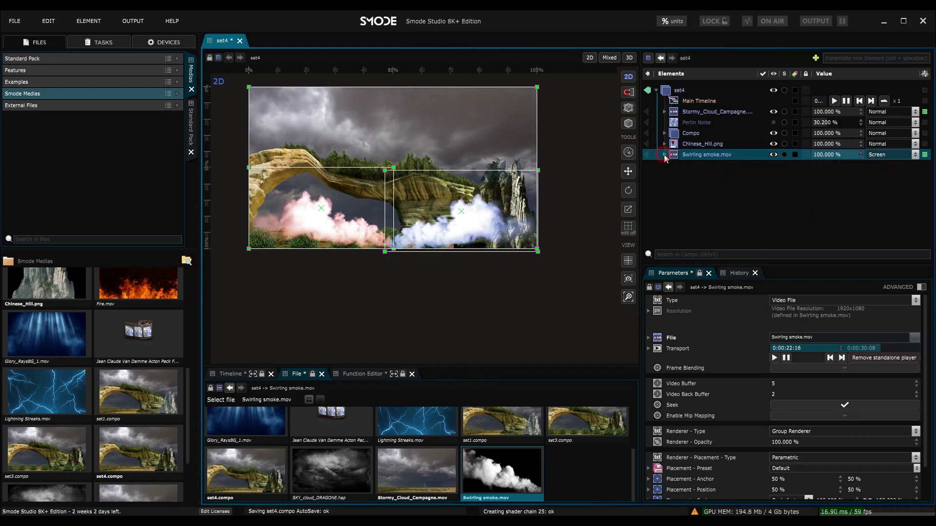
Move the second, blue smoke renderer sideways to about 85%, 75% in front of the hill
{"action": "left_click", "coordinate": [663, 154]}
{"action": "left_click", "coordinate": [694, 198]}
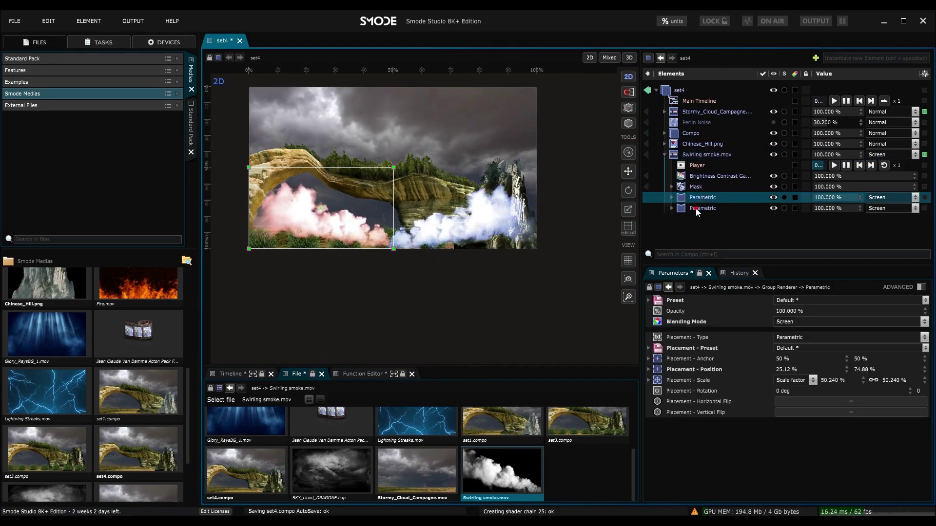
{"action": "left_click", "coordinate": [697, 208]}
{"action": "left_click_drag", "start_coordinate": [486, 223], "coordinate": [517, 219]}
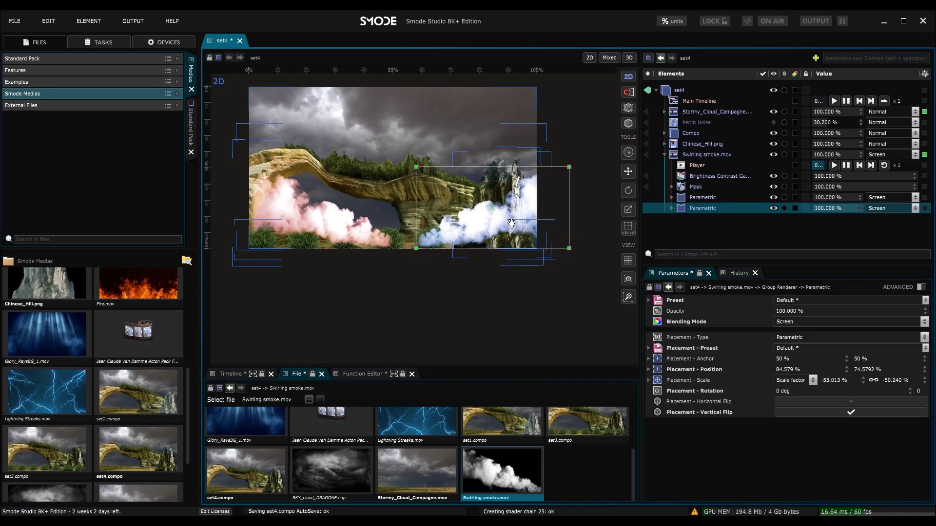
{"action": "scroll", "coordinate": [359, 173], "scroll_direction": "up", "scroll_amount": 2}
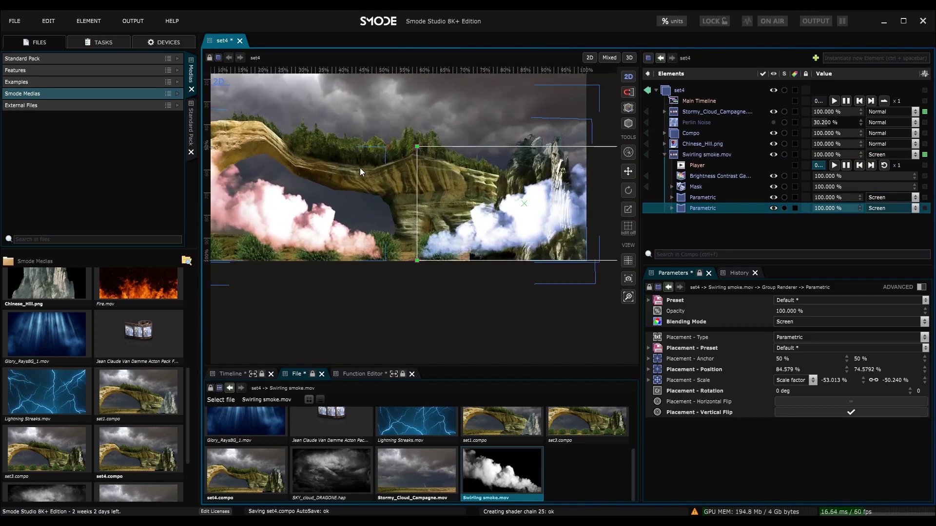
Place the smoke video behind Chinese_Hill.png in the layer order and move its second, blue renderer to about 75%, 76%
{"action": "scroll", "coordinate": [364, 160], "scroll_direction": "down", "scroll_amount": 2}
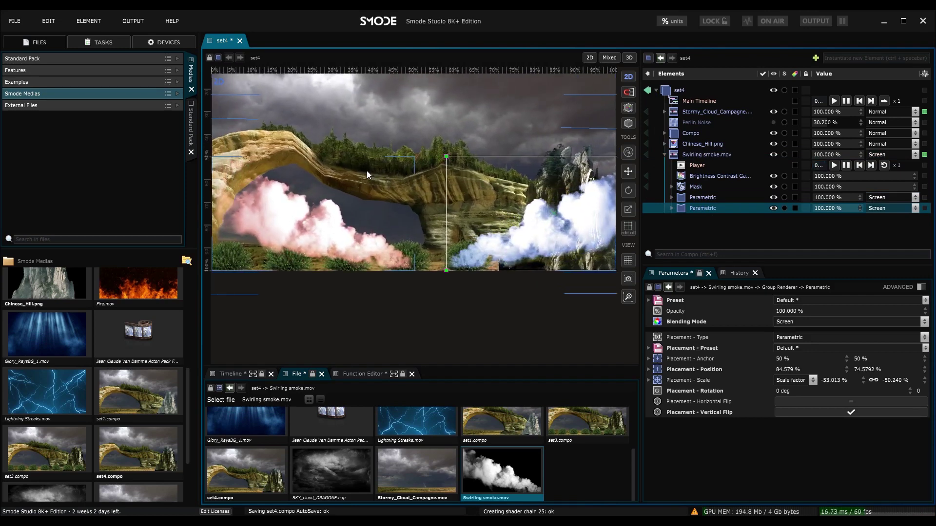
{"action": "mouse_move", "coordinate": [681, 155]}
{"action": "left_mouse_down"}
{"action": "mouse_move", "coordinate": [682, 130]}
{"action": "mouse_move", "coordinate": [665, 153]}
{"action": "left_mouse_up"}
{"action": "scroll", "coordinate": [502, 206], "scroll_direction": "down", "scroll_amount": 1}
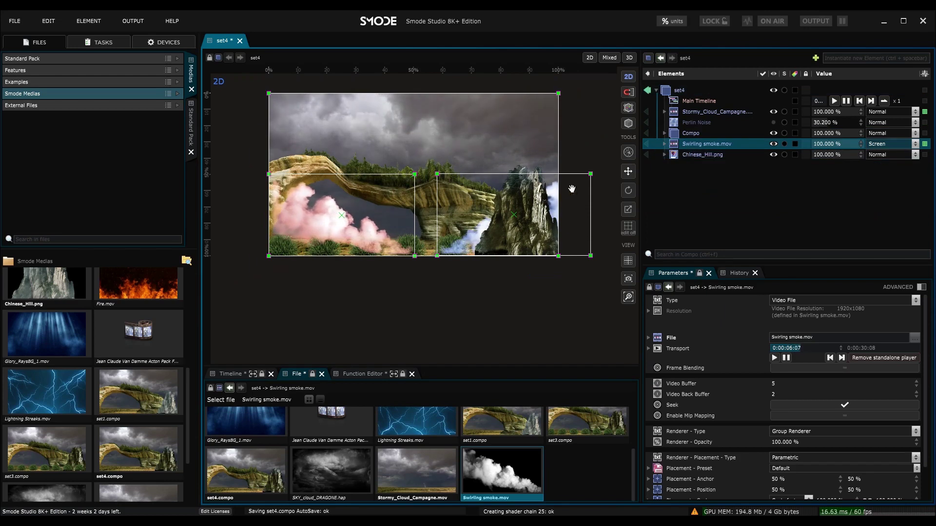
{"action": "left_click", "coordinate": [664, 144]}
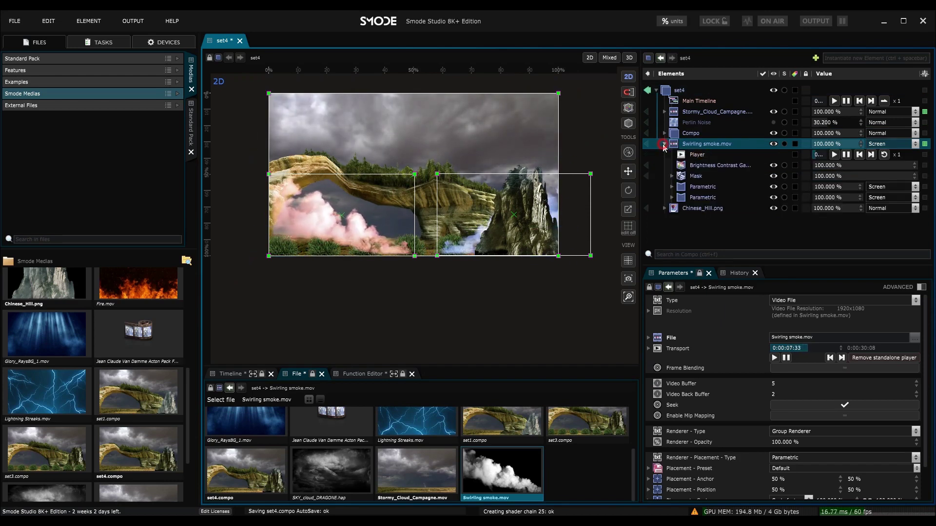
{"action": "left_click", "coordinate": [702, 197]}
{"action": "left_click_drag", "start_coordinate": [529, 226], "coordinate": [517, 230]}
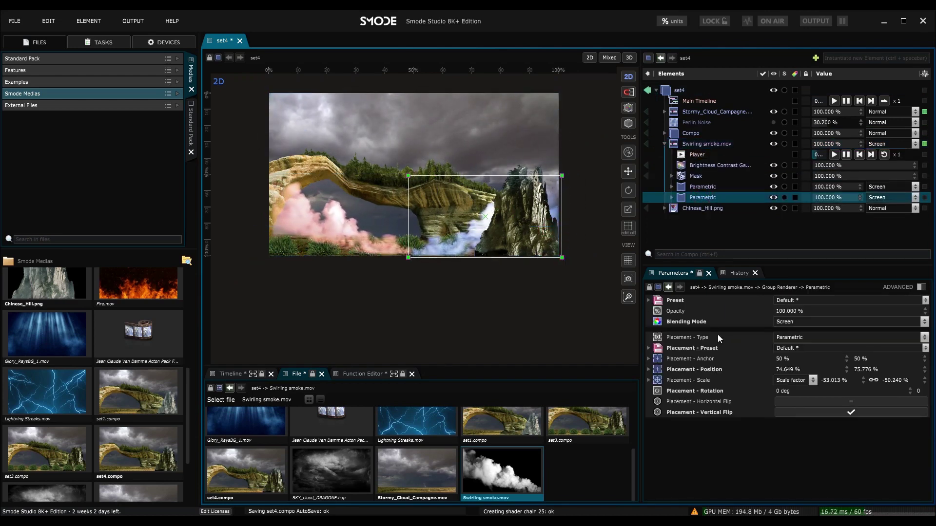
Share the Swirling smoke.mov element so its video can be reused through references in the composition
{"action": "left_click", "coordinate": [676, 145]}
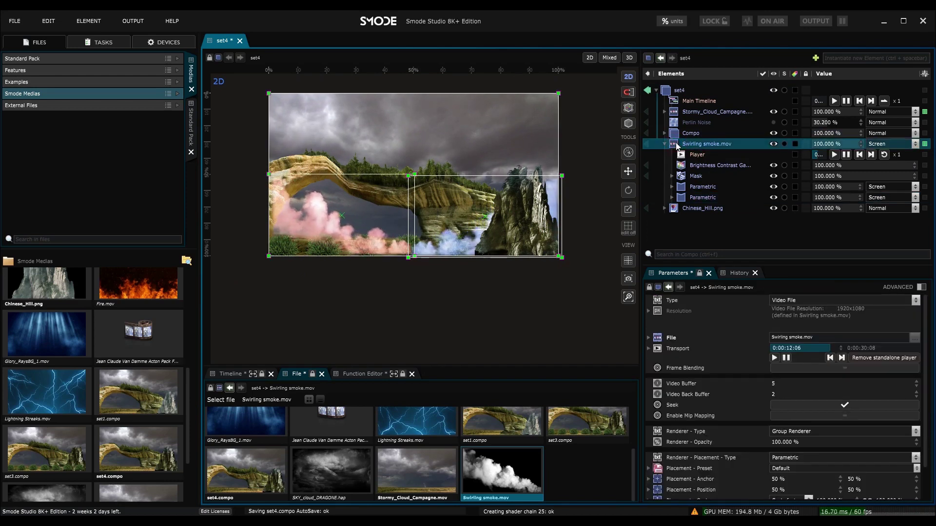
{"action": "right_click", "coordinate": [677, 145]}
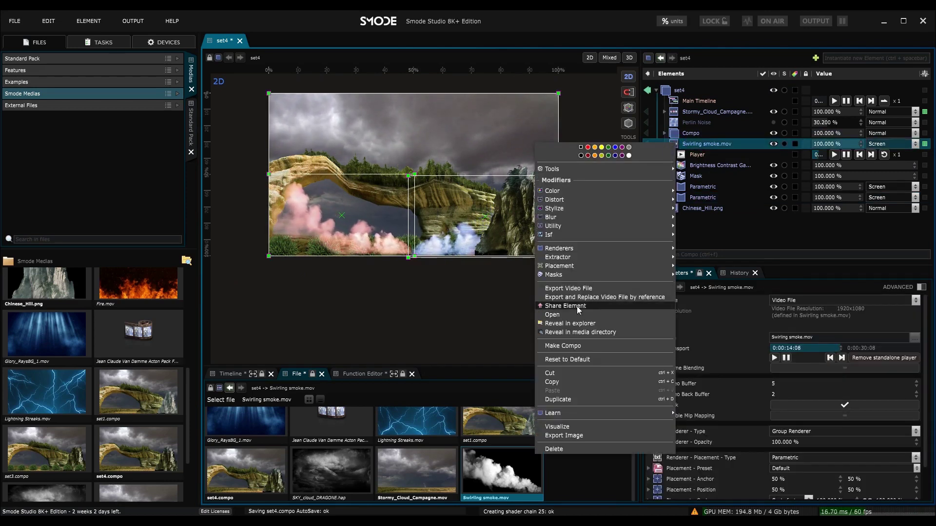
{"action": "left_click", "coordinate": [573, 306]}
{"action": "left_click", "coordinate": [672, 116]}
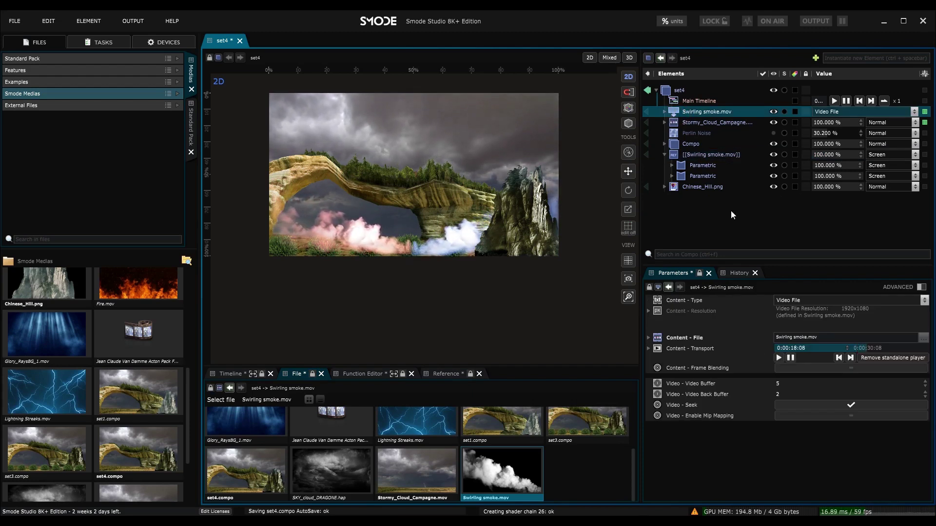
Duplicate the smoke reference above the Compo layer and move the copy up into the sky, to about 50%, 10%
{"action": "left_click", "coordinate": [679, 155]}
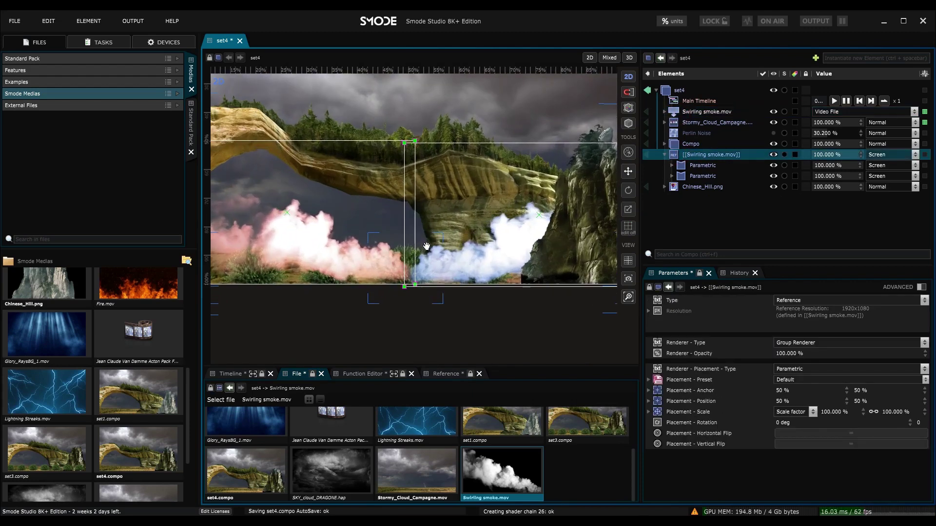
{"action": "left_click_drag", "start_coordinate": [674, 155], "coordinate": [685, 142]}
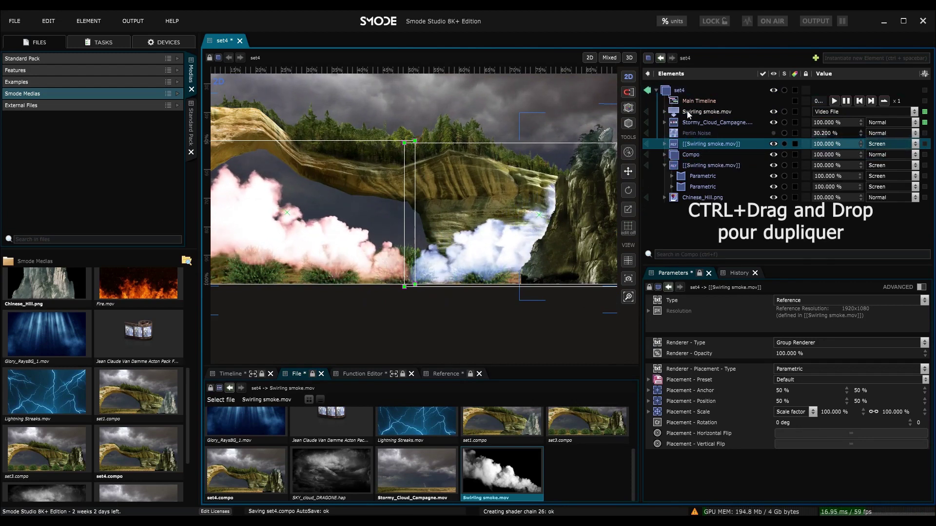
{"action": "left_click_drag", "start_coordinate": [509, 223], "coordinate": [508, 109]}
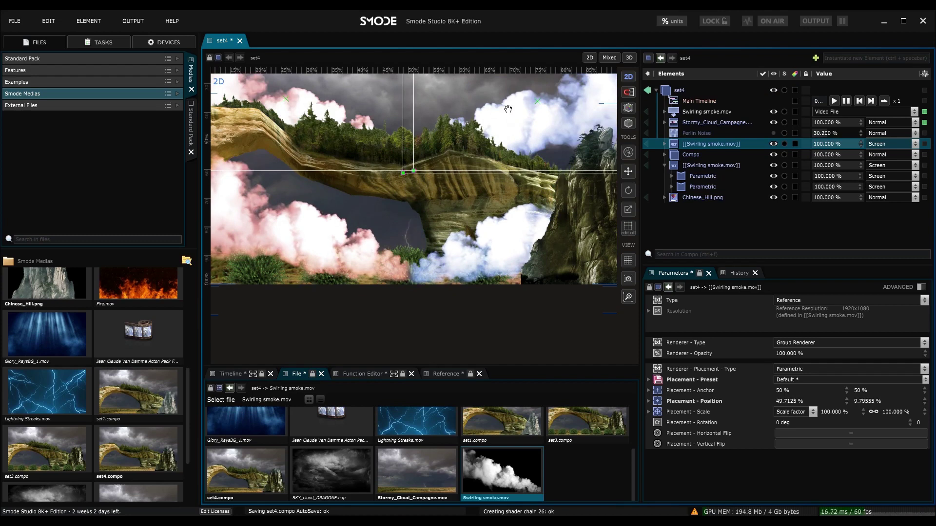
{"action": "scroll", "coordinate": [516, 153], "scroll_direction": "down", "scroll_amount": 3}
Delete the pink renderer from both smoke references and scale the upper reference's blue renderer to about -27%, -26%
{"action": "left_click", "coordinate": [664, 143]}
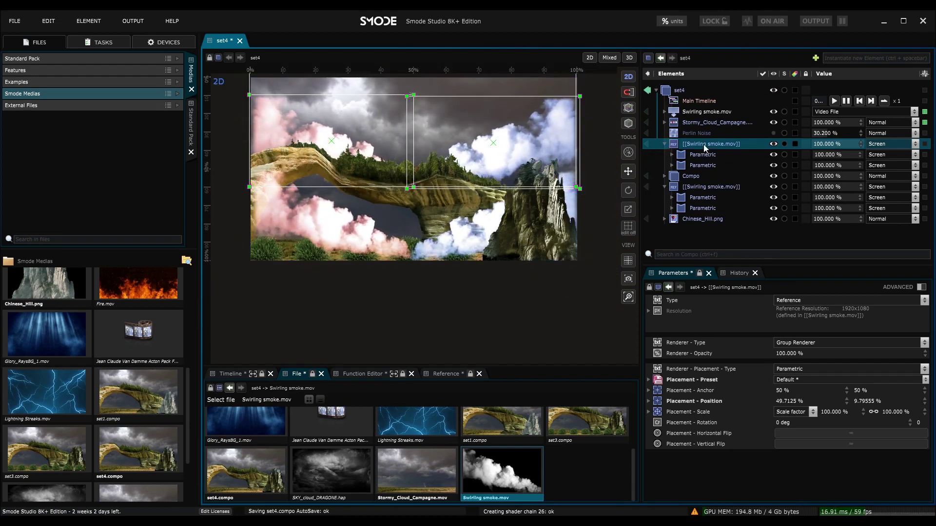
{"action": "left_click", "coordinate": [693, 165]}
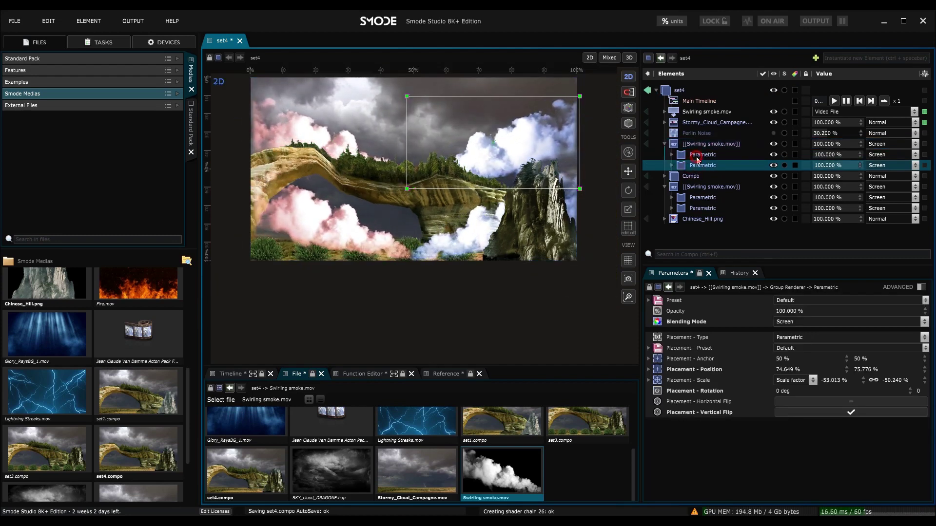
{"action": "left_click", "coordinate": [697, 157]}
{"action": "key", "text": "Delete"}
{"action": "scroll", "coordinate": [563, 109], "scroll_direction": "down", "scroll_amount": 1}
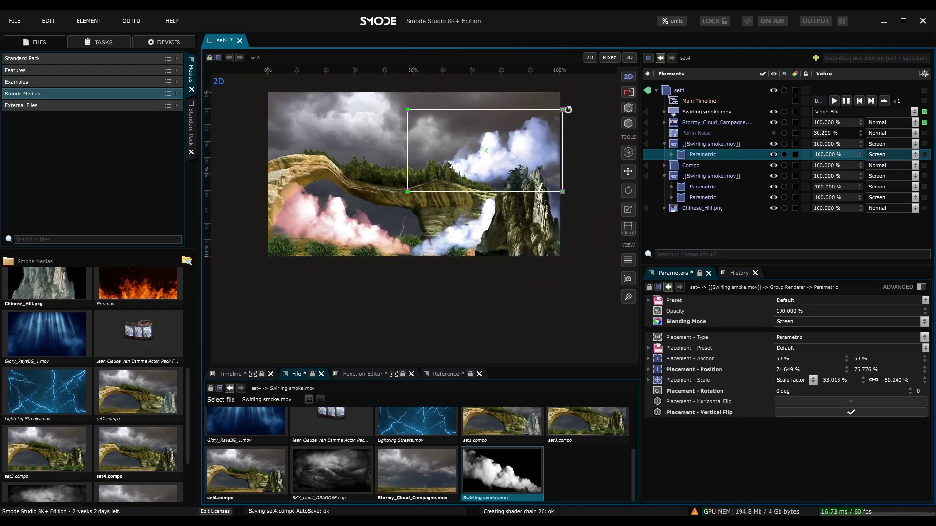
{"action": "left_click_drag", "start_coordinate": [563, 109], "coordinate": [489, 144]}
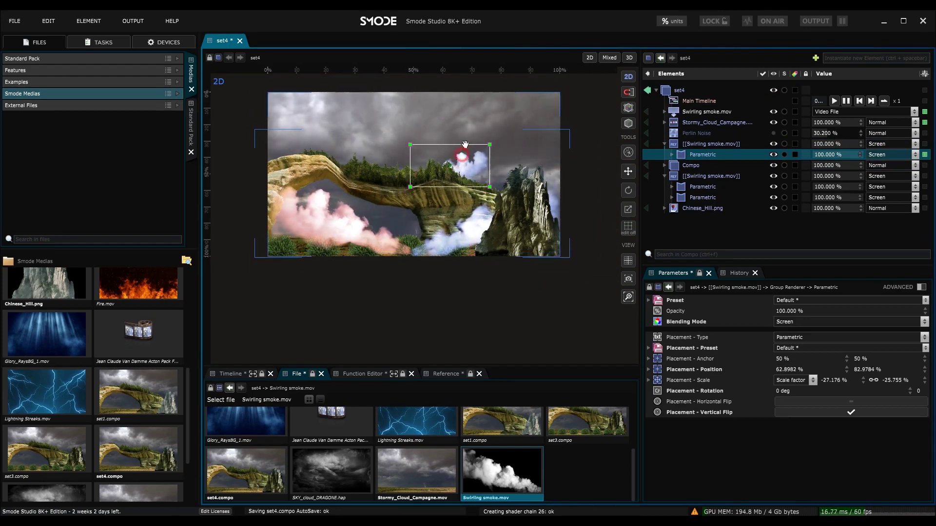
{"action": "left_click", "coordinate": [692, 196]}
{"action": "key", "text": "Delete"}
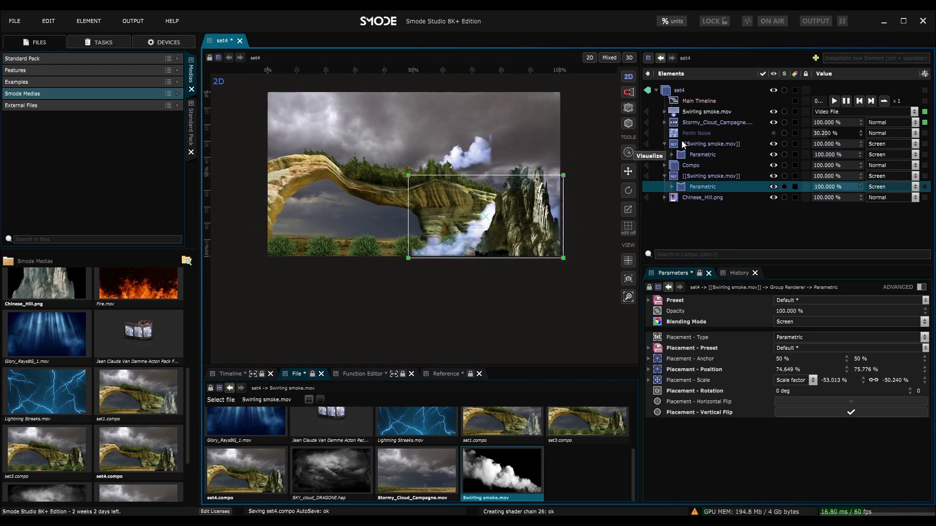
Set the feather of the shared smoke video's Placement Mask to 36%
{"action": "left_click", "coordinate": [664, 112]}
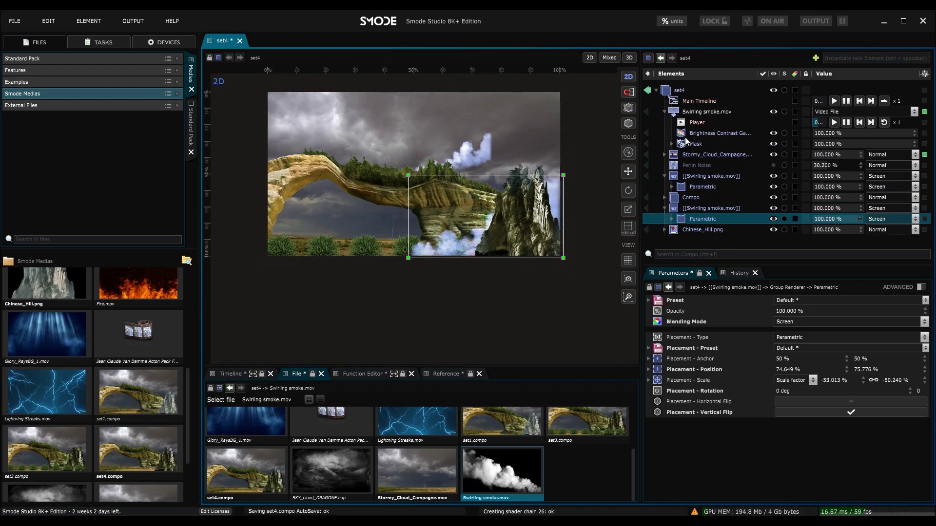
{"action": "left_click", "coordinate": [675, 145]}
{"action": "left_click", "coordinate": [672, 144]}
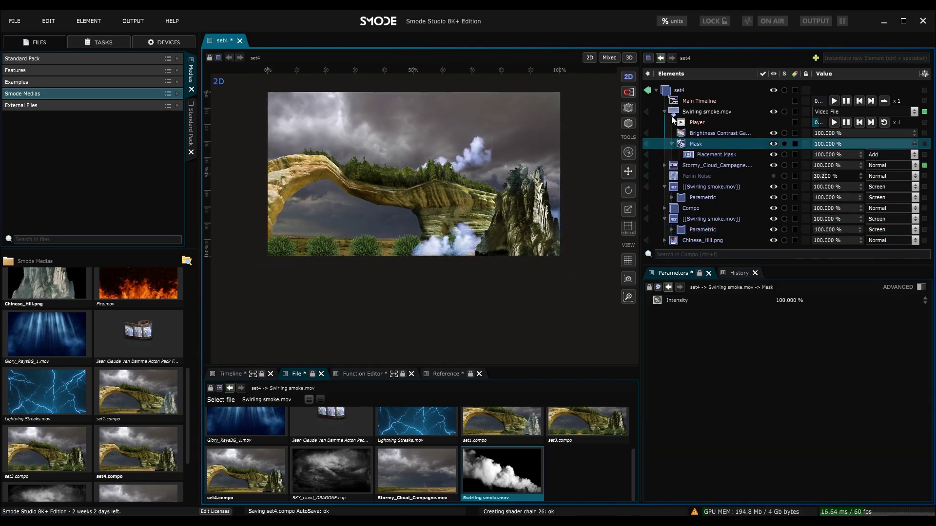
{"action": "left_click", "coordinate": [715, 155]}
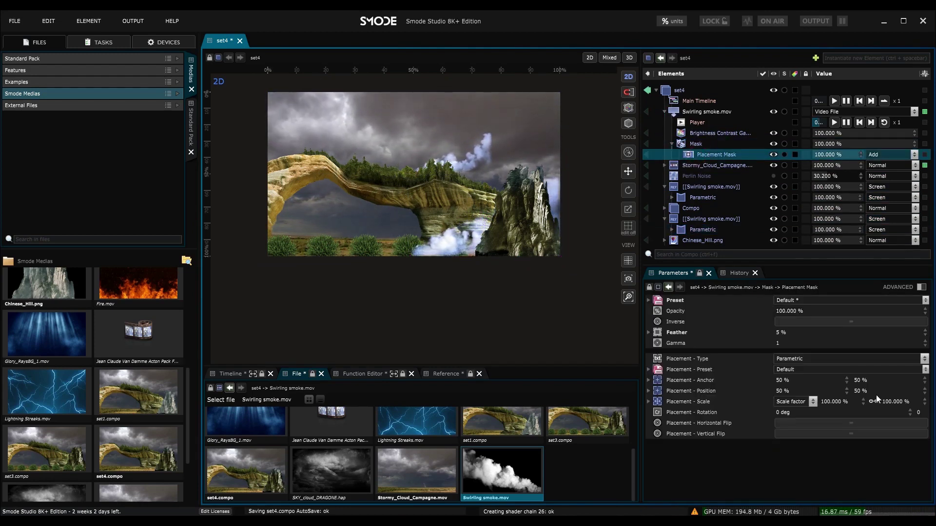
{"action": "left_click_drag", "start_coordinate": [781, 335], "coordinate": [781, 320]}
Unlink the Placement Mask's feather sides by setting Link to None, and set the bottom feather to 14%
{"action": "left_click", "coordinate": [648, 332]}
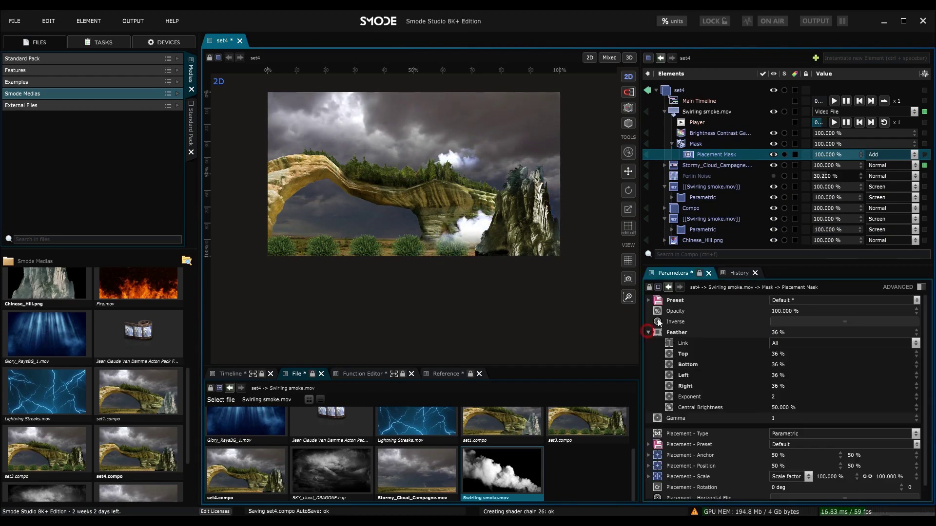
{"action": "left_click", "coordinate": [673, 229]}
{"action": "scroll", "coordinate": [449, 226], "scroll_direction": "up", "scroll_amount": 2}
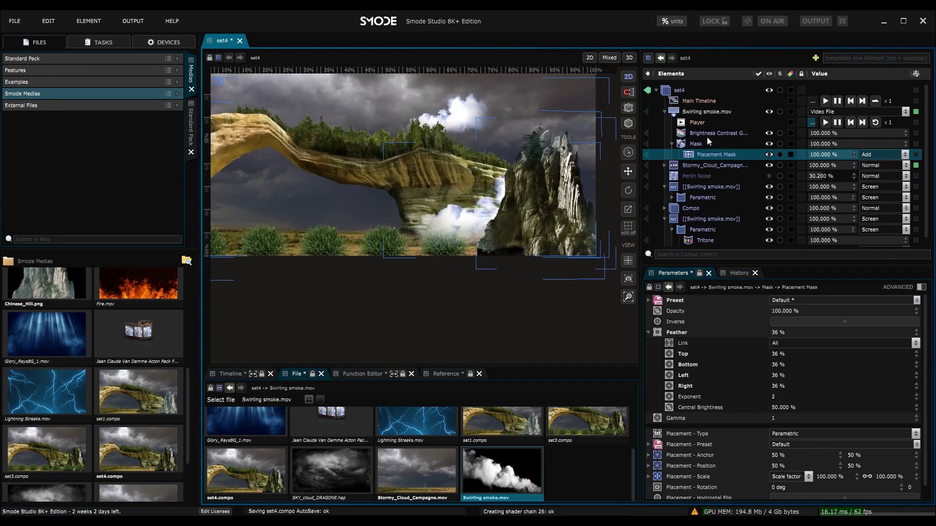
{"action": "scroll", "coordinate": [803, 384], "scroll_direction": "down", "scroll_amount": 1}
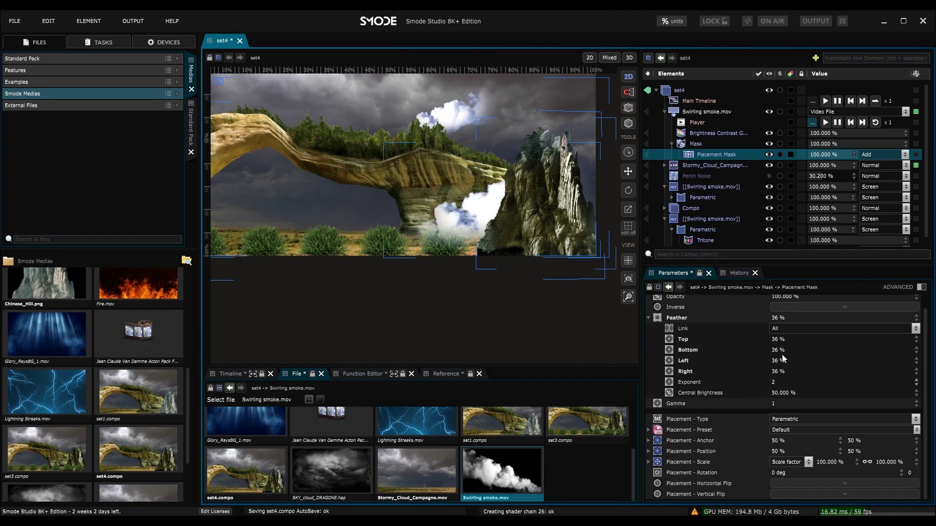
{"action": "left_click", "coordinate": [780, 328]}
{"action": "left_click", "coordinate": [785, 340]}
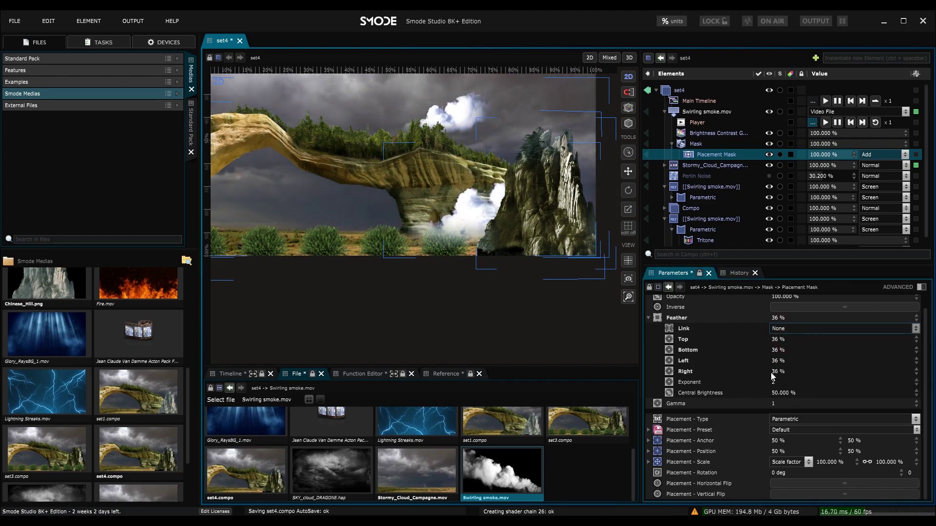
{"action": "left_click_drag", "start_coordinate": [782, 351], "coordinate": [781, 376]}
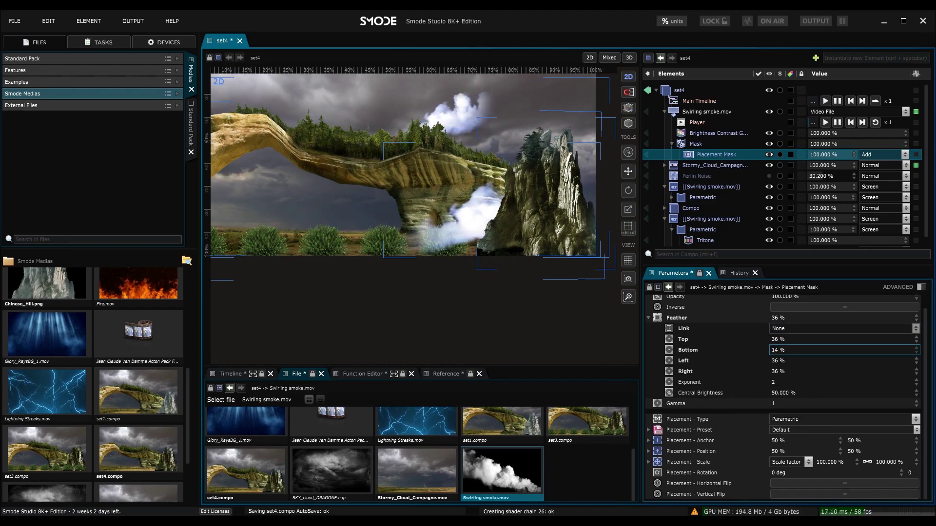
{"action": "scroll", "coordinate": [434, 221], "scroll_direction": "down", "scroll_amount": 4}
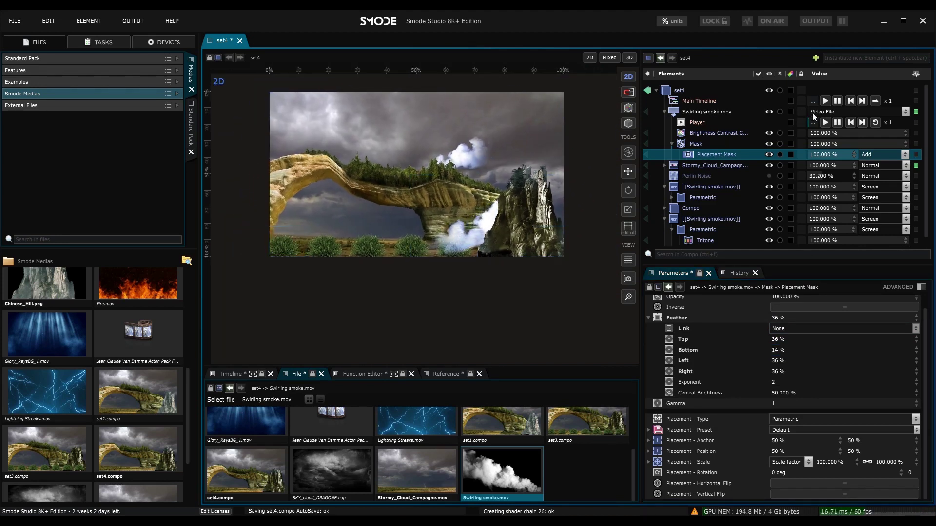
{"action": "left_click", "coordinate": [663, 111]}
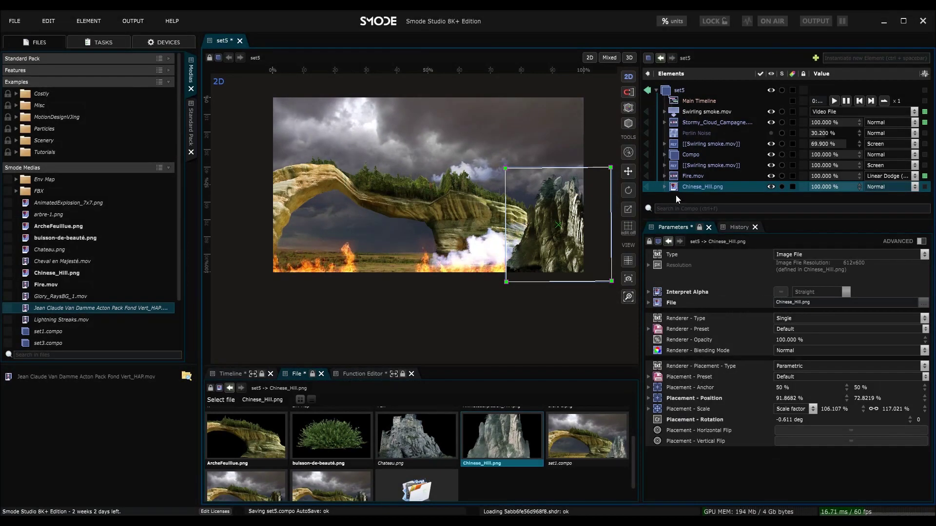
Examine the Feather 10 percents mask on Fire.mov and its available placement presets
{"action": "left_click", "coordinate": [664, 176]}
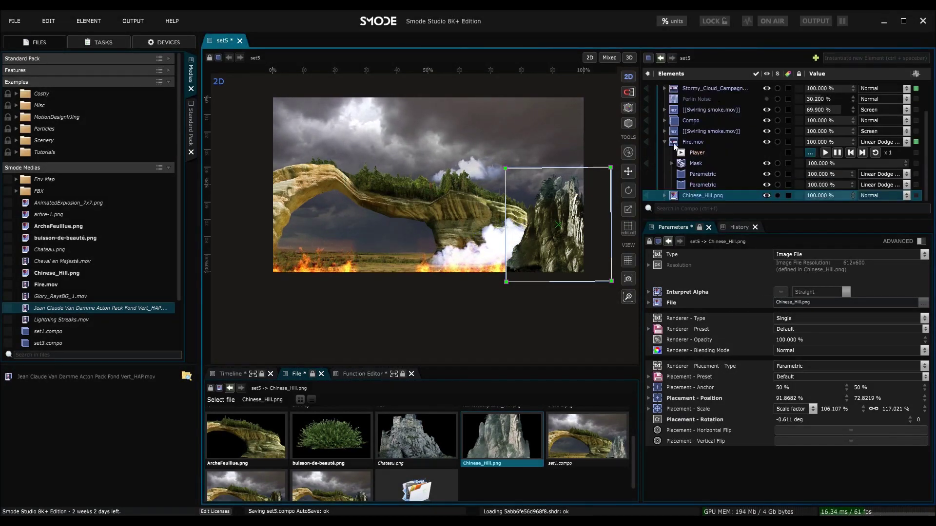
{"action": "left_click", "coordinate": [672, 163]}
{"action": "left_click", "coordinate": [720, 174]}
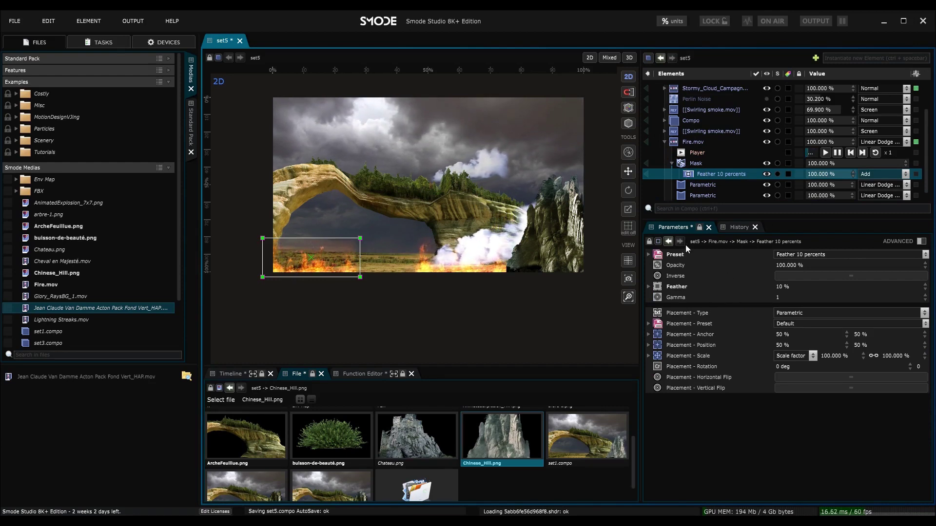
{"action": "left_click", "coordinate": [651, 324]}
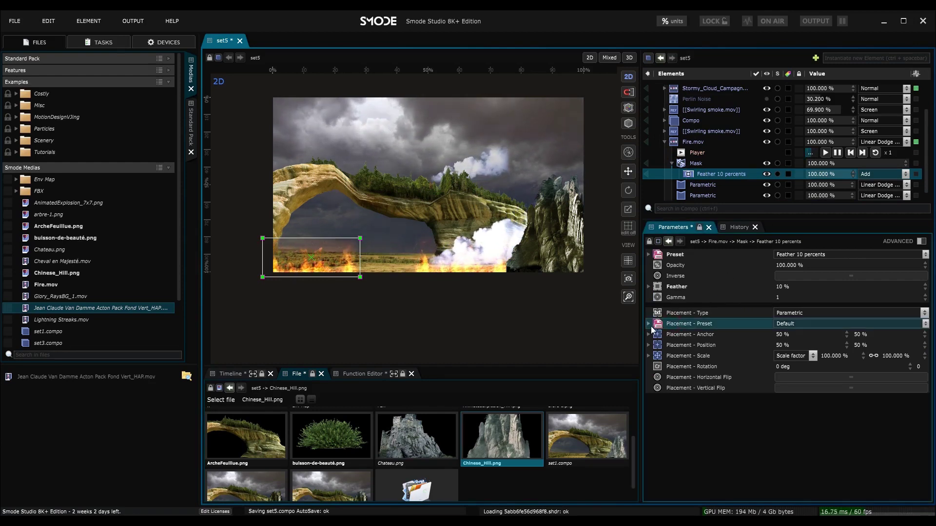
{"action": "left_click", "coordinate": [649, 325]}
{"action": "left_click", "coordinate": [648, 324]}
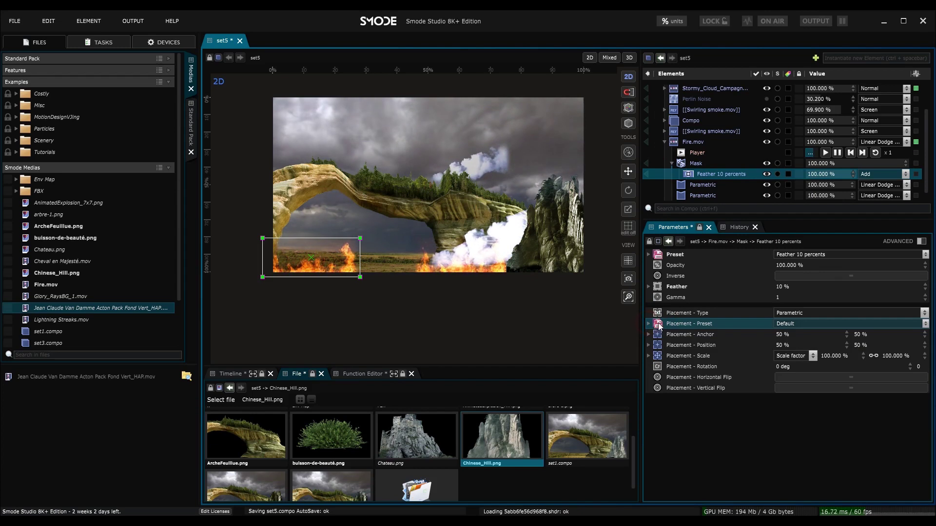
{"action": "left_click", "coordinate": [802, 324]}
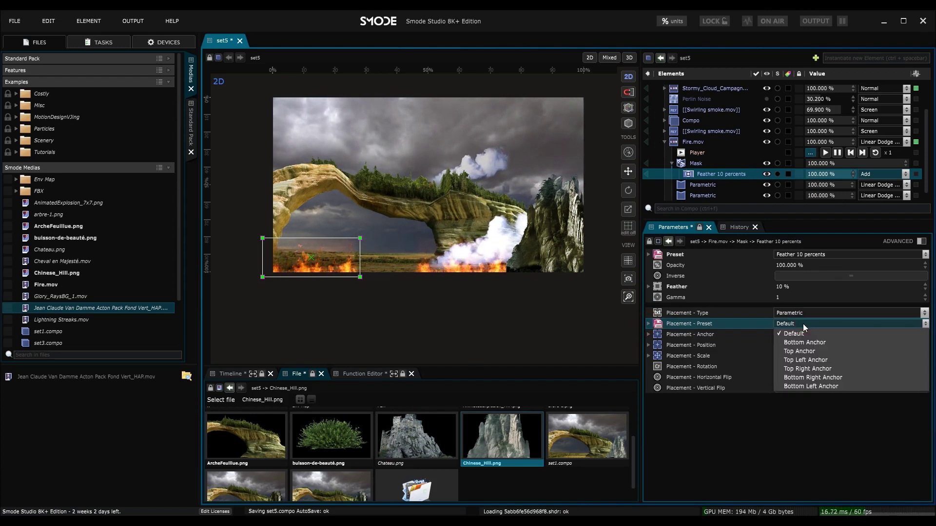
{"action": "left_click_drag", "start_coordinate": [688, 219], "coordinate": [683, 292]}
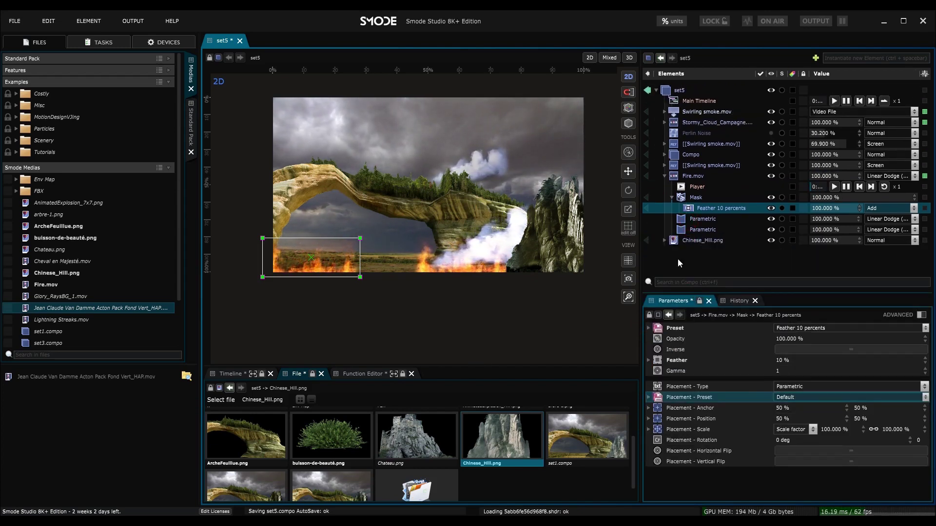
{"action": "left_click", "coordinate": [664, 176]}
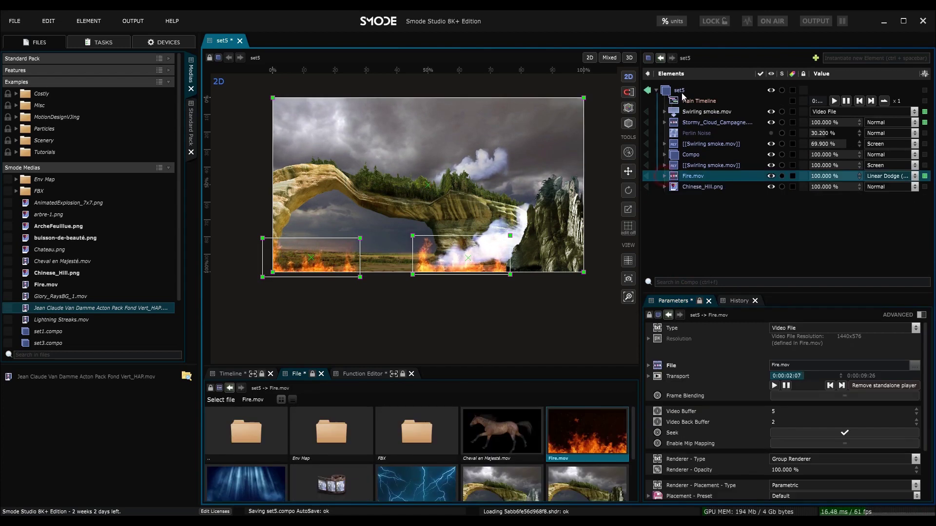
{"action": "right_click", "coordinate": [671, 214]}
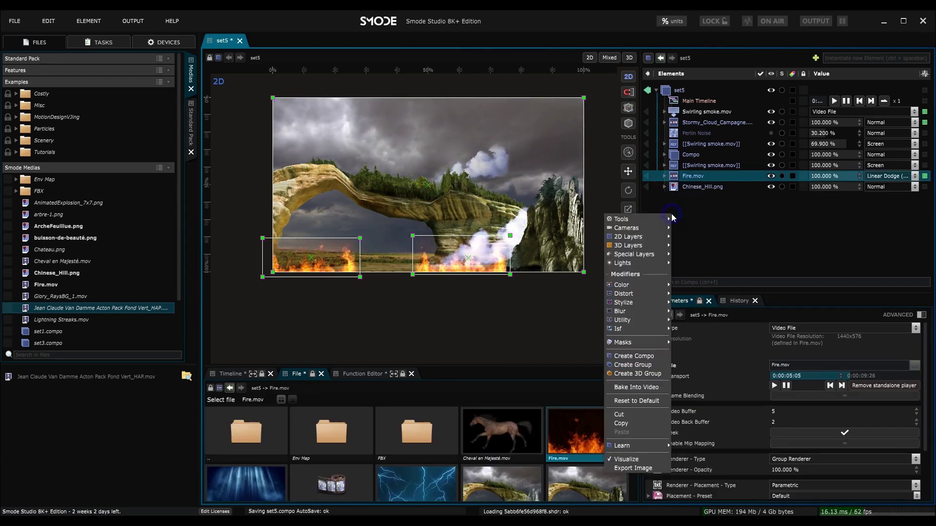
{"action": "left_click", "coordinate": [701, 207]}
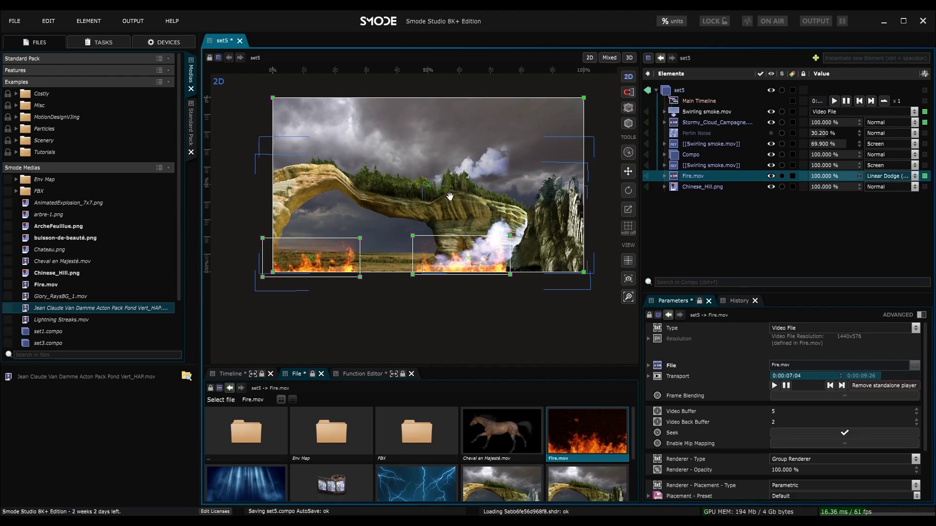
{"action": "right_click", "coordinate": [669, 92]}
{"action": "left_click", "coordinate": [685, 208]}
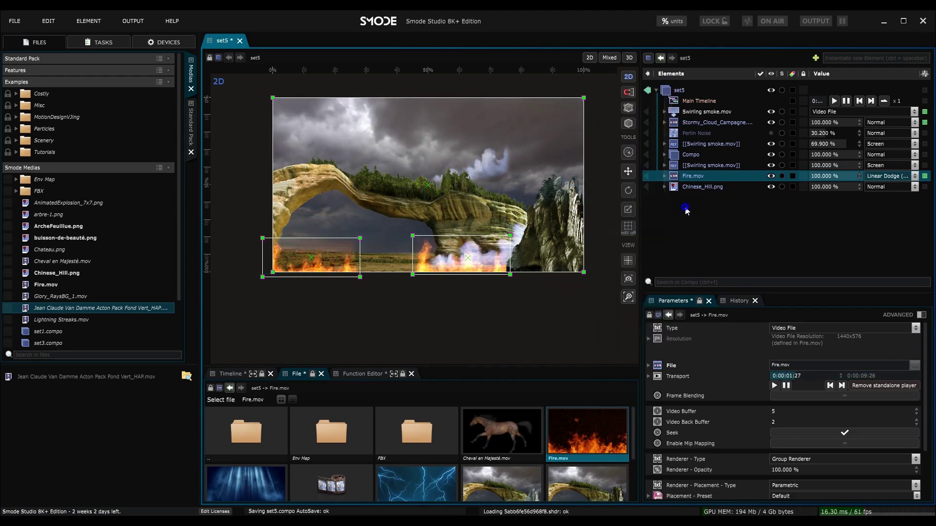
Add a Lookup Table color modifier with the Old Photography II preset at the end of set5
{"action": "right_click", "coordinate": [685, 207]}
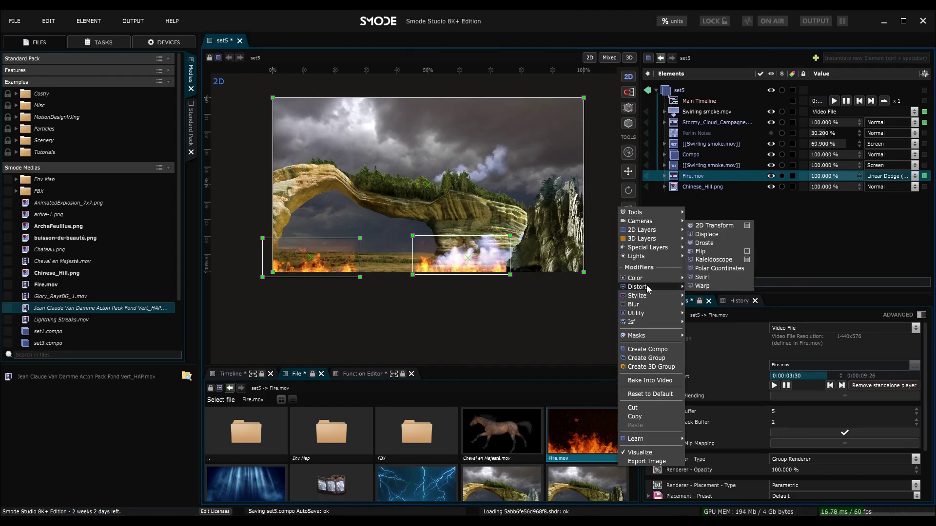
{"action": "mouse_move", "coordinate": [647, 278]}
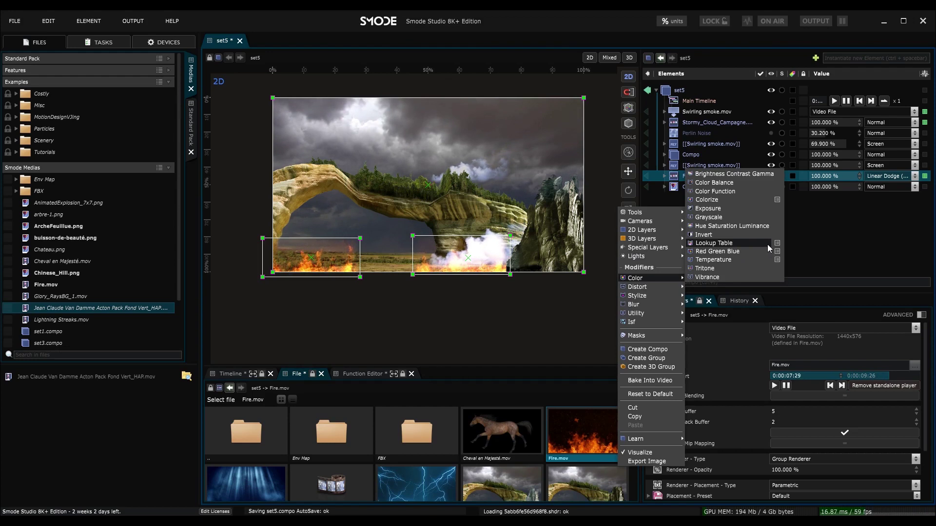
{"action": "mouse_move", "coordinate": [777, 244]}
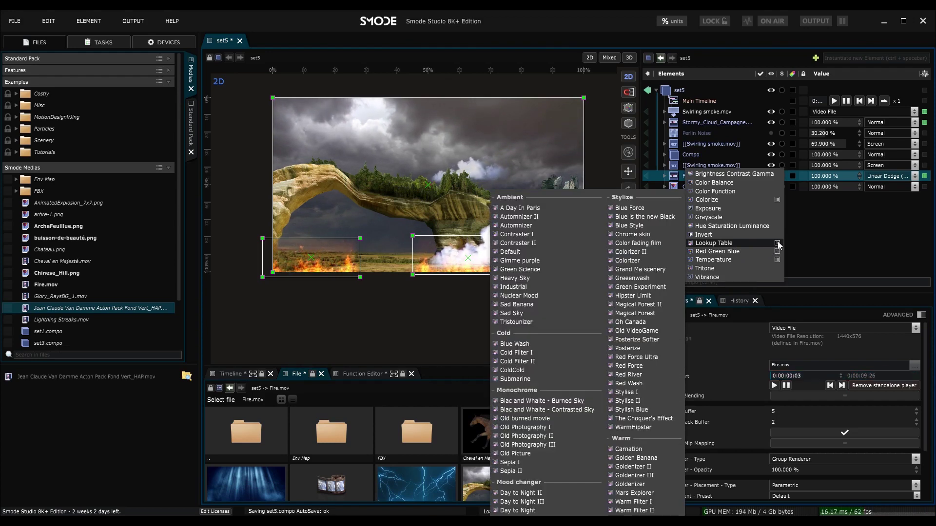
{"action": "left_click", "coordinate": [559, 435]}
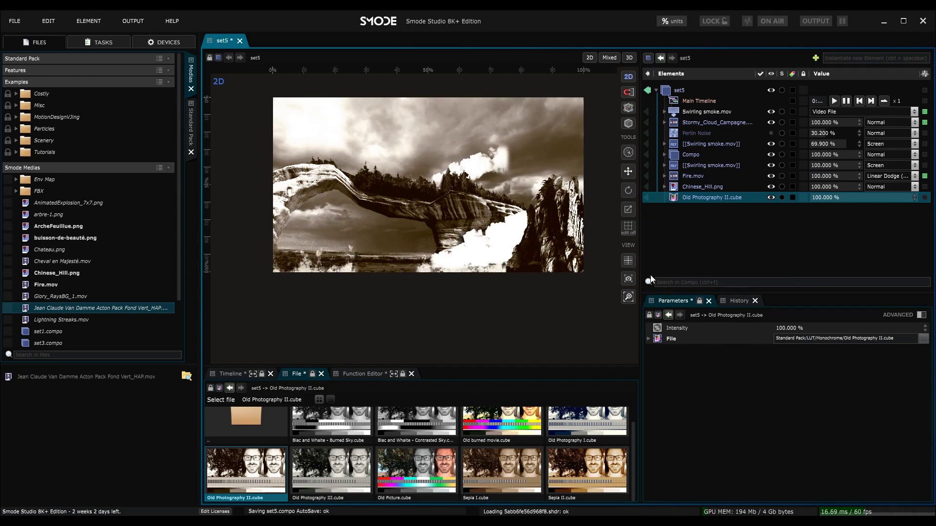
{"action": "right_click", "coordinate": [674, 217]}
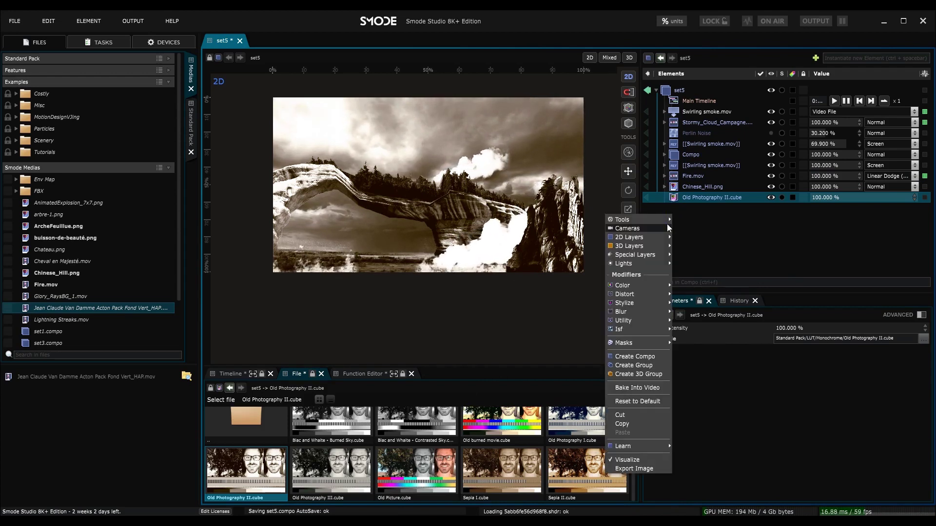
{"action": "mouse_move", "coordinate": [648, 238]}
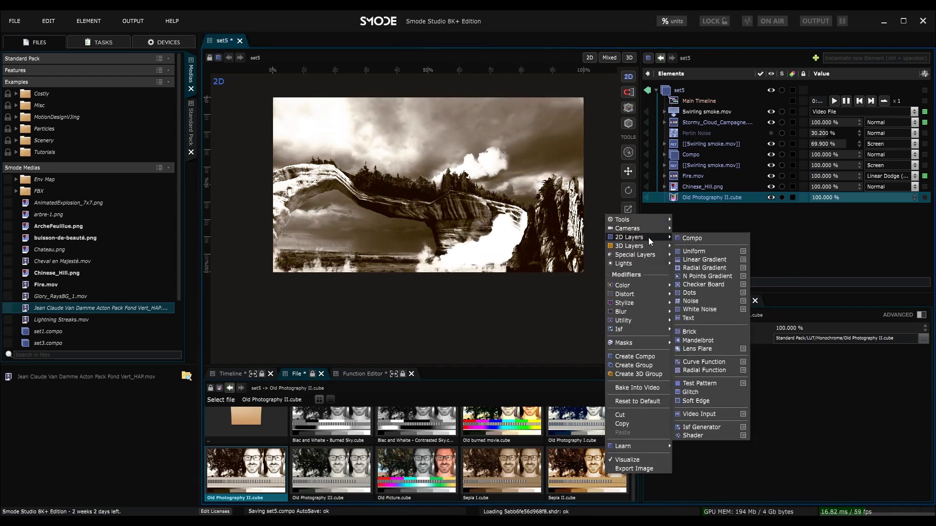
{"action": "left_click", "coordinate": [715, 216]}
{"action": "left_click", "coordinate": [698, 185]}
{"action": "left_click", "coordinate": [702, 197]}
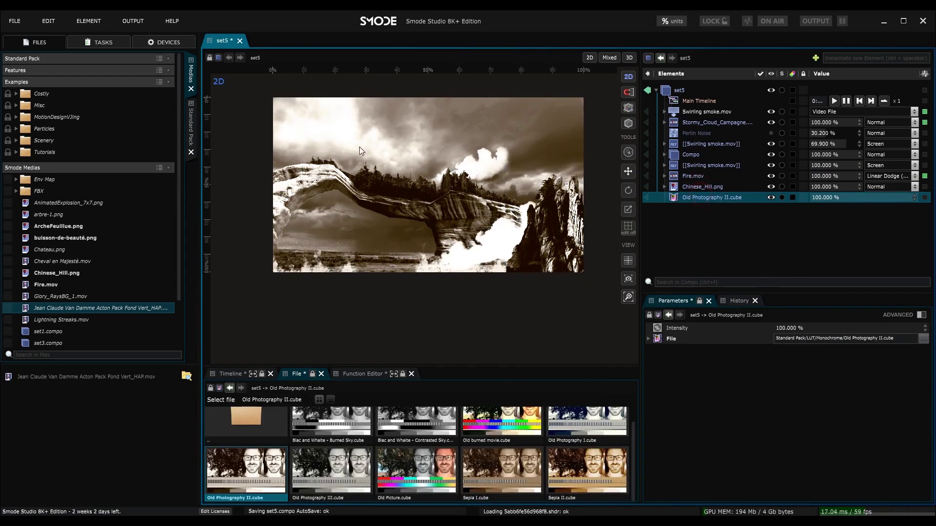
Enable the Advanced Presets and Shader Pack preset files in the Standard Pack
{"action": "left_click", "coordinate": [191, 126]}
{"action": "left_click", "coordinate": [142, 70]}
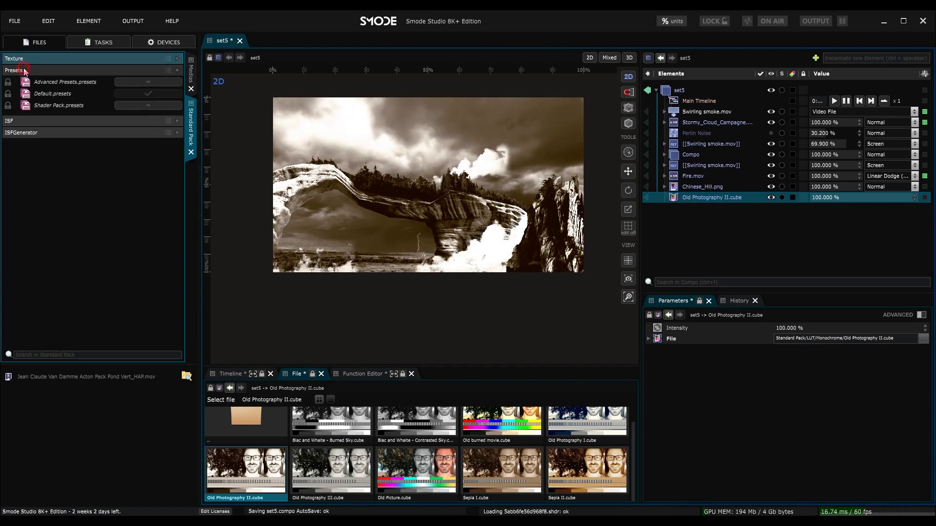
{"action": "left_click", "coordinate": [148, 82]}
{"action": "left_click", "coordinate": [147, 106]}
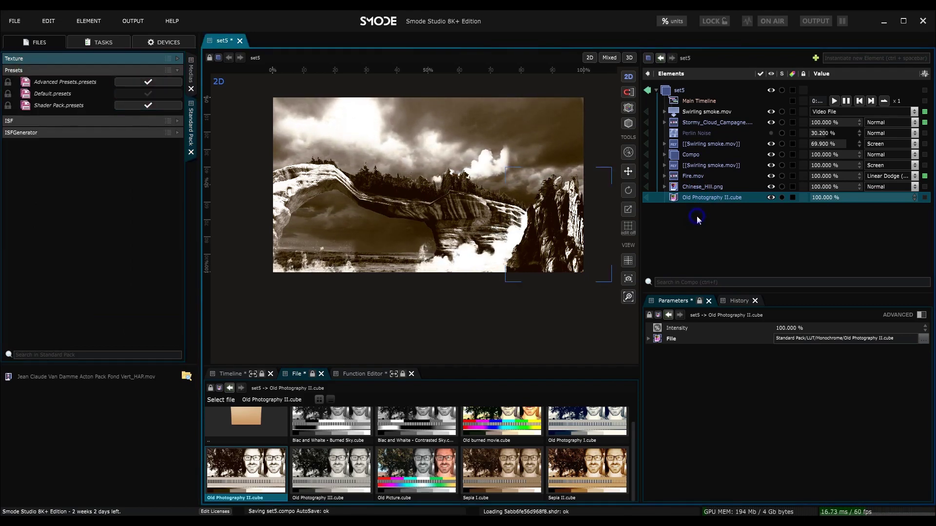
Add a Colorize modifier with the Old Flames advanced preset below the Old Photography II lookup table
{"action": "right_click", "coordinate": [631, 218]}
{"action": "mouse_move", "coordinate": [664, 240]}
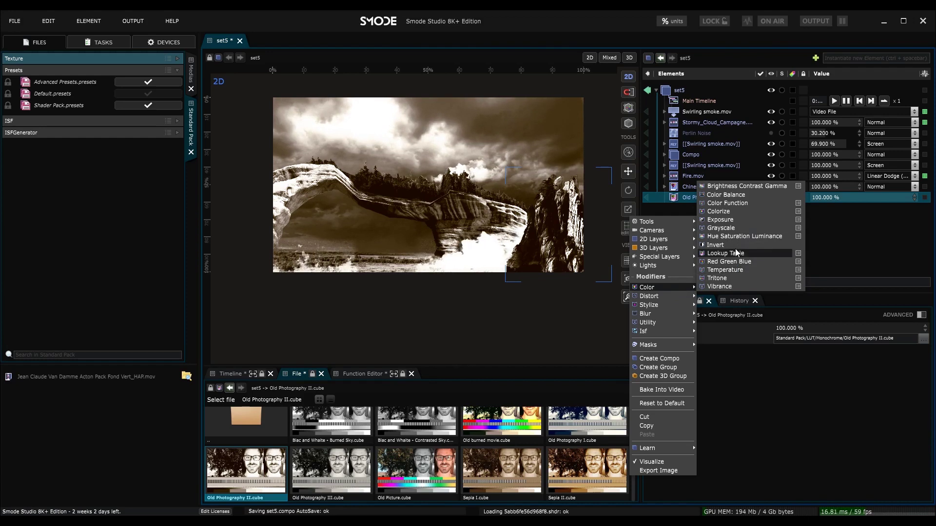
{"action": "mouse_move", "coordinate": [799, 214]}
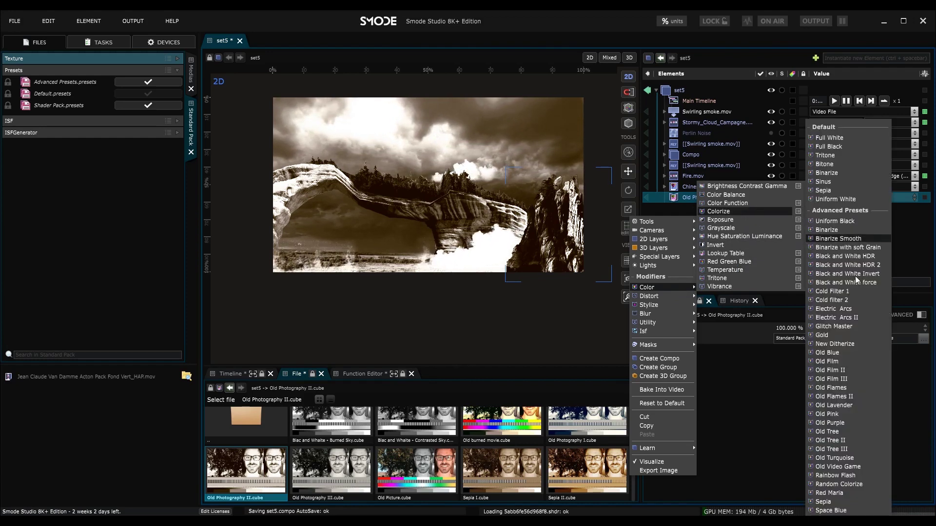
{"action": "left_click", "coordinate": [858, 386]}
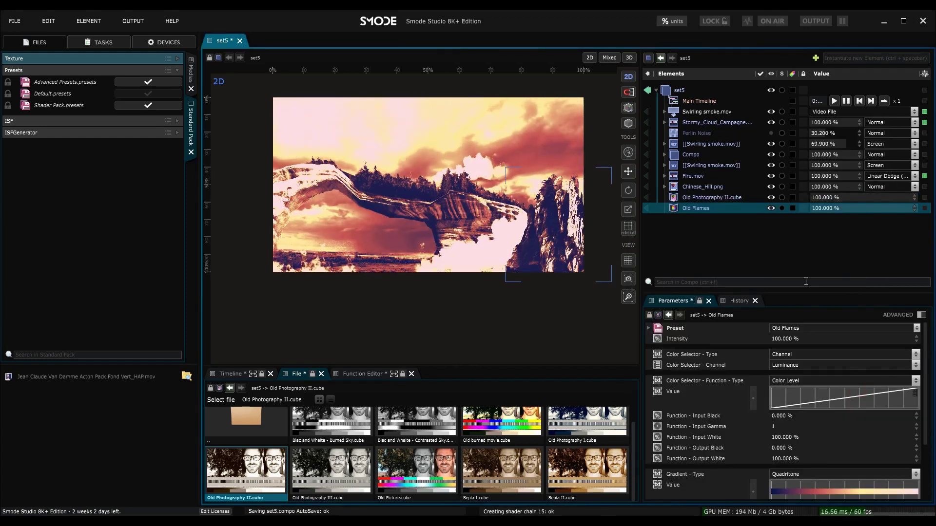
Examine the Old Flames modifier's overall preset, its gradient colors and the available gradient presets
{"action": "left_click_drag", "start_coordinate": [818, 292], "coordinate": [819, 198]}
{"action": "scroll", "coordinate": [789, 140], "scroll_direction": "down", "scroll_amount": 3}
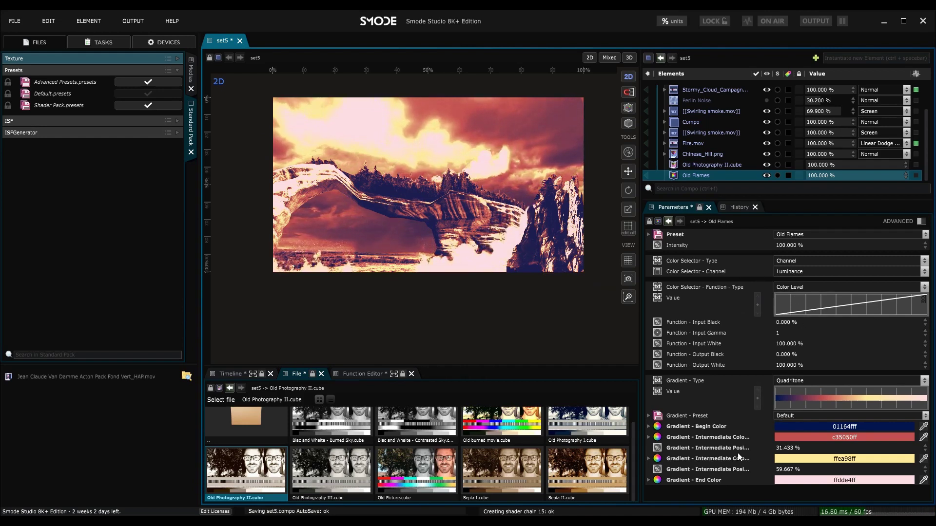
{"action": "left_click", "coordinate": [692, 416]}
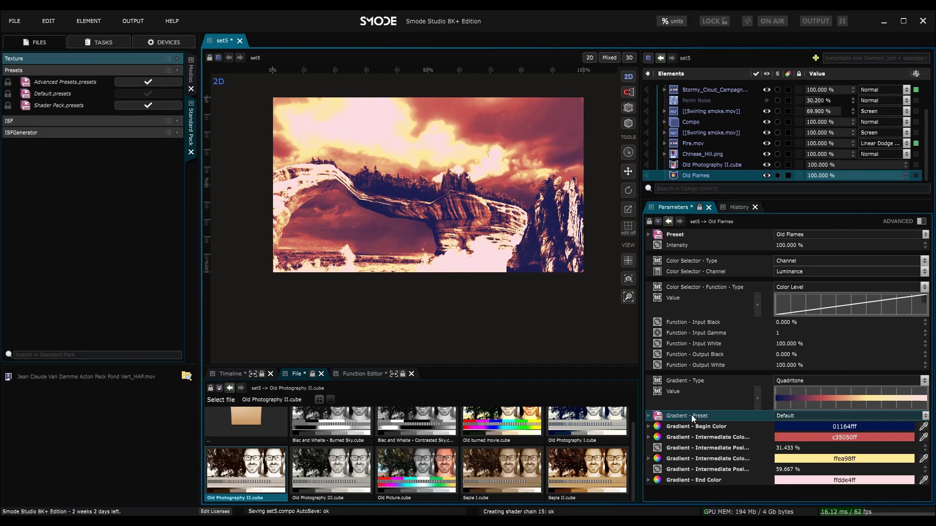
{"action": "left_click", "coordinate": [671, 236]}
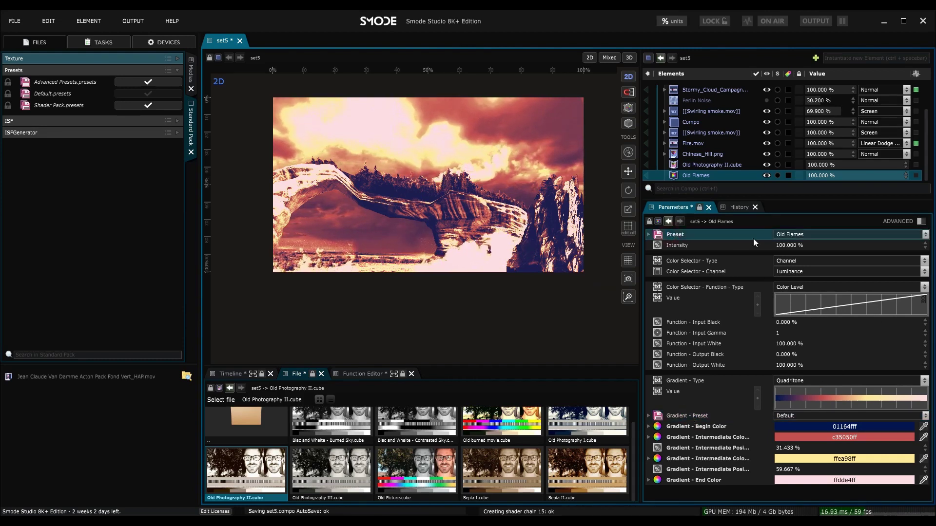
{"action": "left_click", "coordinate": [682, 419]}
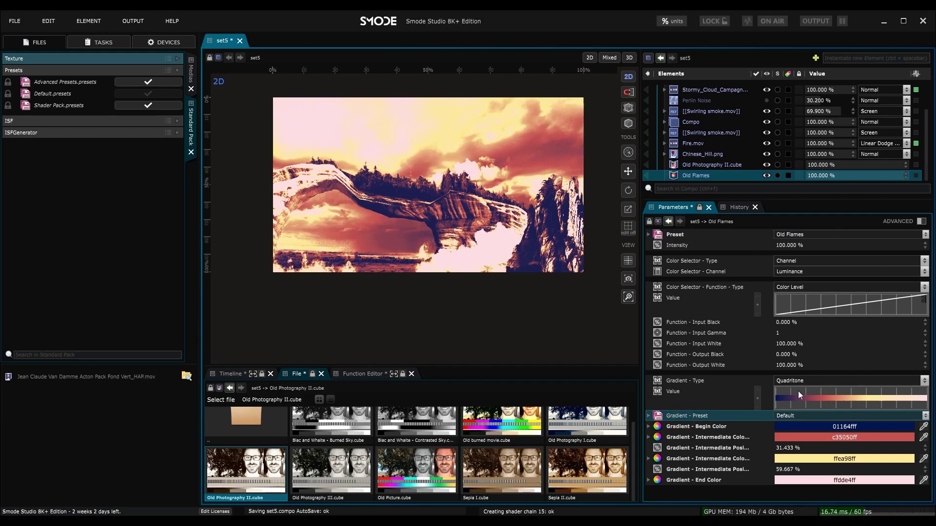
{"action": "left_click", "coordinate": [799, 418]}
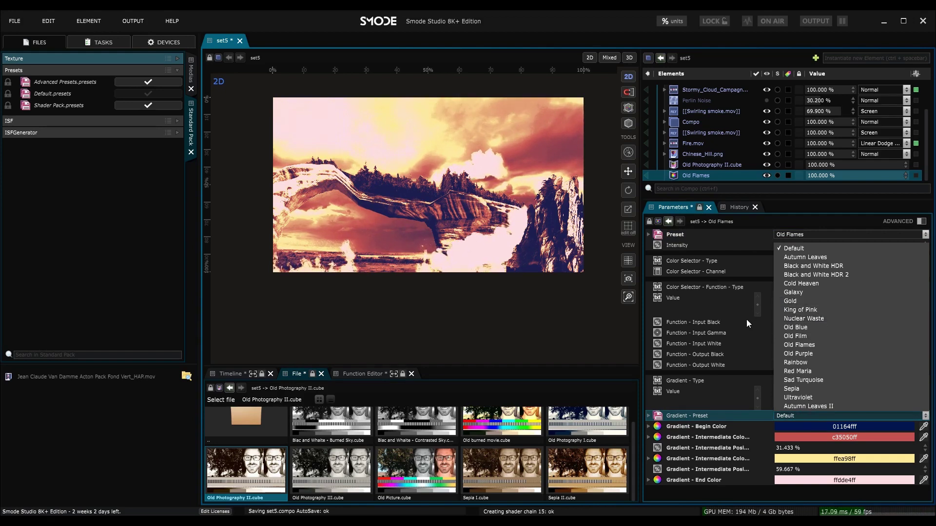
{"action": "left_click", "coordinate": [698, 417]}
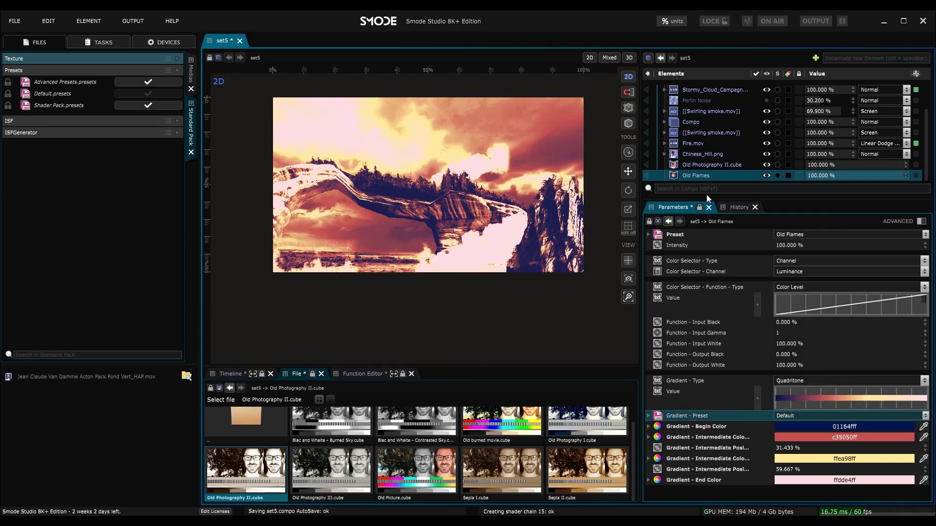
Delete the Old Flames modifier from set5
{"action": "left_click_drag", "start_coordinate": [706, 200], "coordinate": [707, 297]}
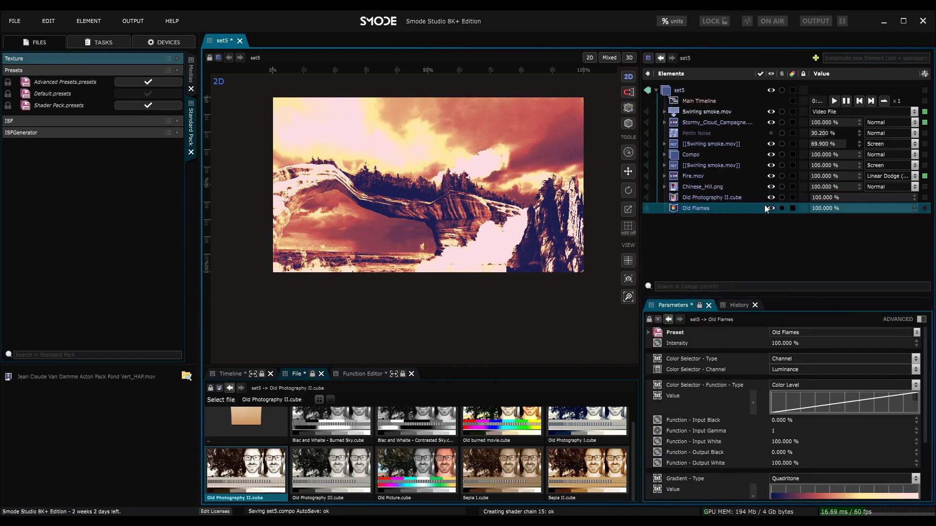
{"action": "key", "text": "Delete"}
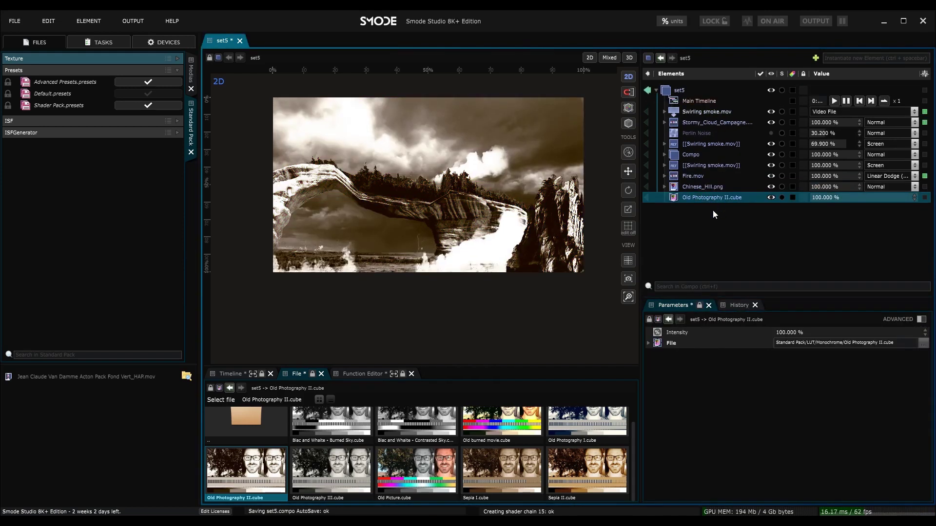
Add a Compo Based utility modifier with the Final Polish III advanced preset at the end of set5
{"action": "right_click", "coordinate": [670, 211]}
{"action": "mouse_move", "coordinate": [635, 312]}
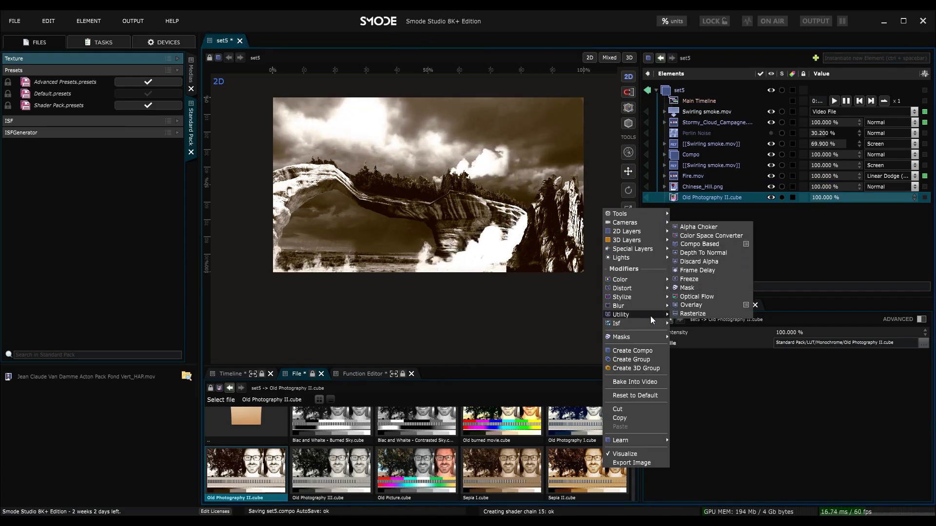
{"action": "mouse_move", "coordinate": [746, 244]}
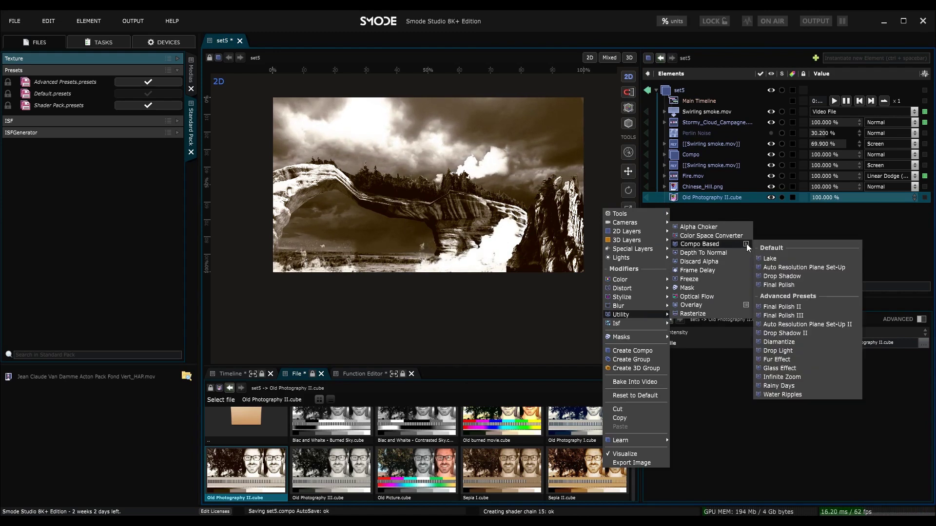
{"action": "left_click", "coordinate": [797, 314]}
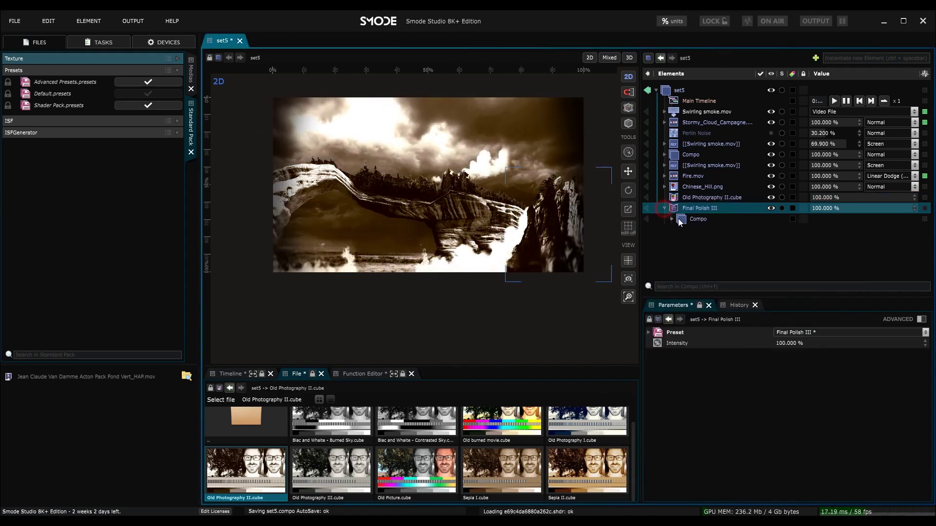
Delete the Blur modifier from the composition inside Final Polish III
{"action": "left_click", "coordinate": [672, 220]}
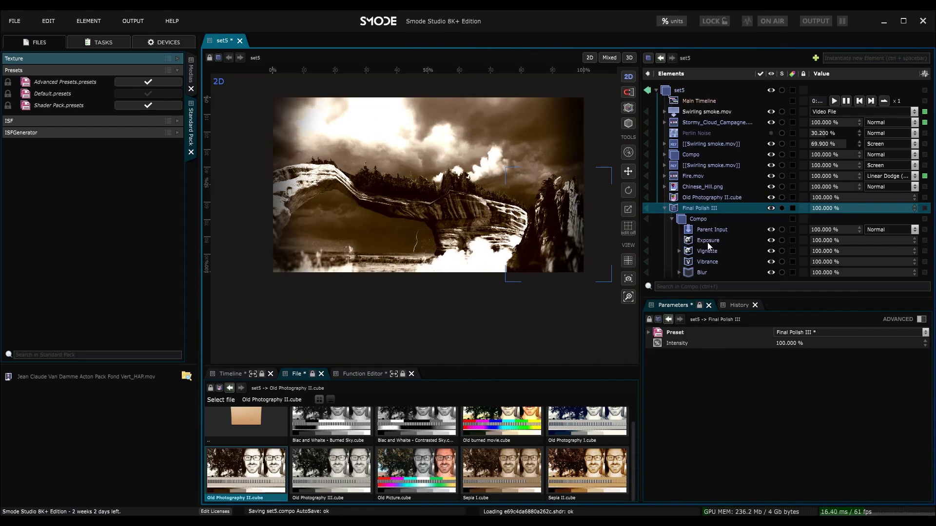
{"action": "left_click", "coordinate": [706, 242]}
{"action": "left_click", "coordinate": [699, 273]}
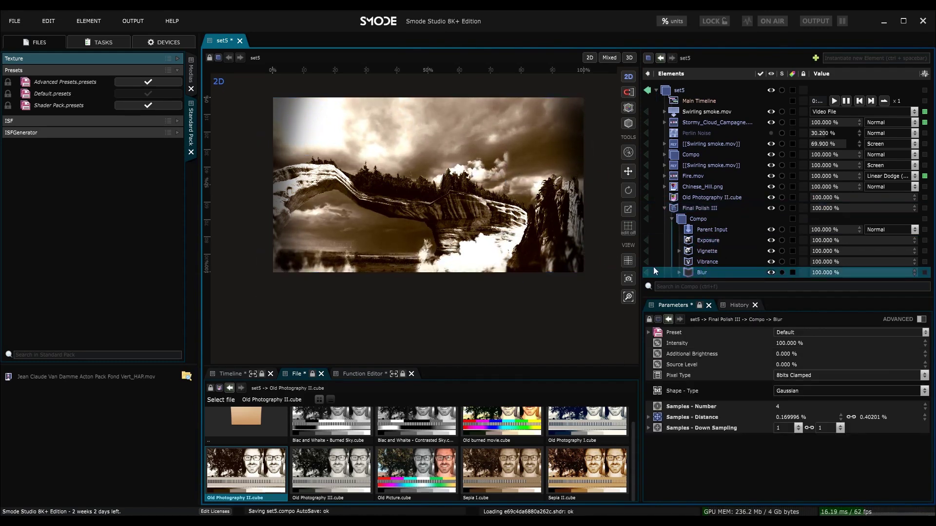
{"action": "key", "text": "Delete"}
{"action": "key", "text": "Return"}
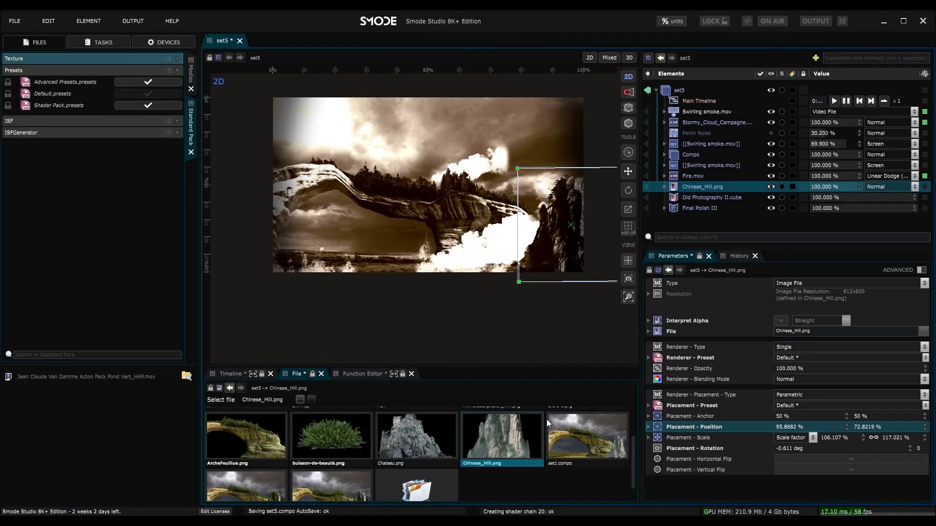
Move Chinese_Hill.png horizontally to about 96.03% and switch the display units from percent to pixels
{"action": "left_click_drag", "start_coordinate": [562, 314], "coordinate": [543, 314]}
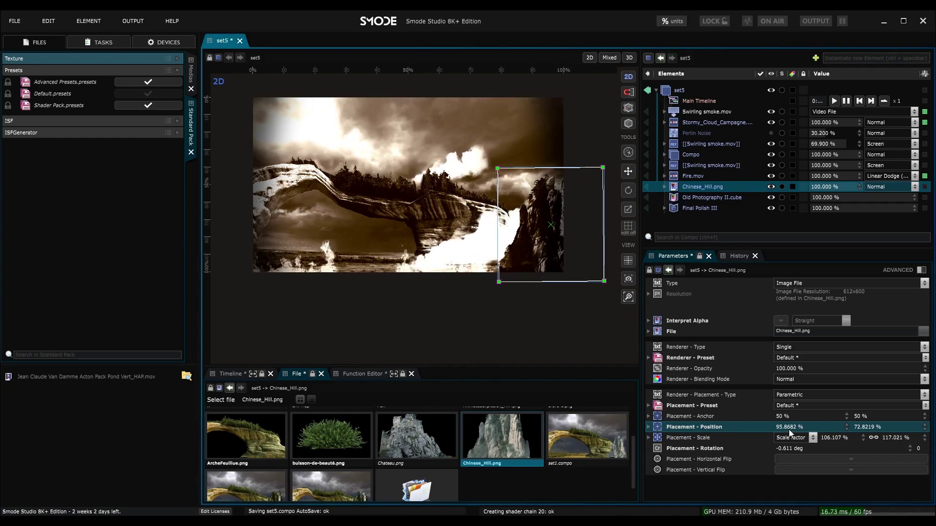
{"action": "left_click_drag", "start_coordinate": [578, 246], "coordinate": [585, 246]}
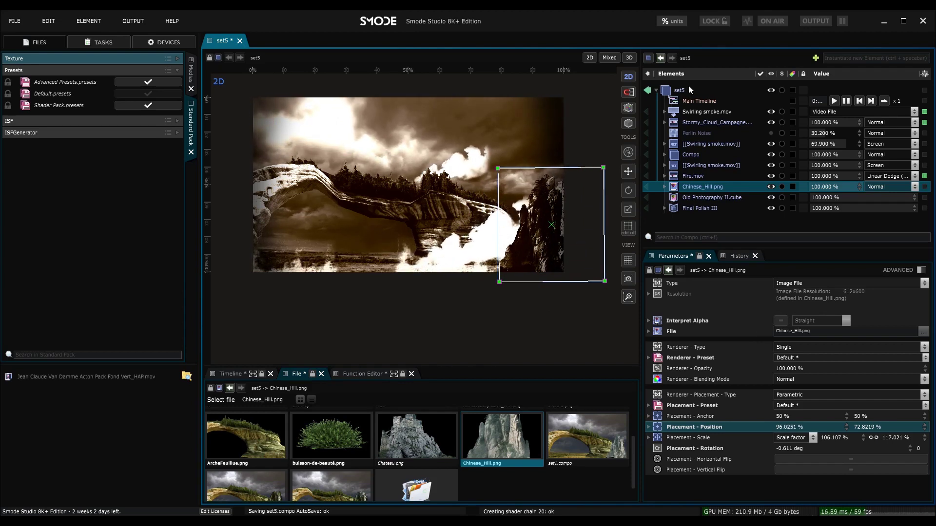
{"action": "left_click", "coordinate": [677, 21]}
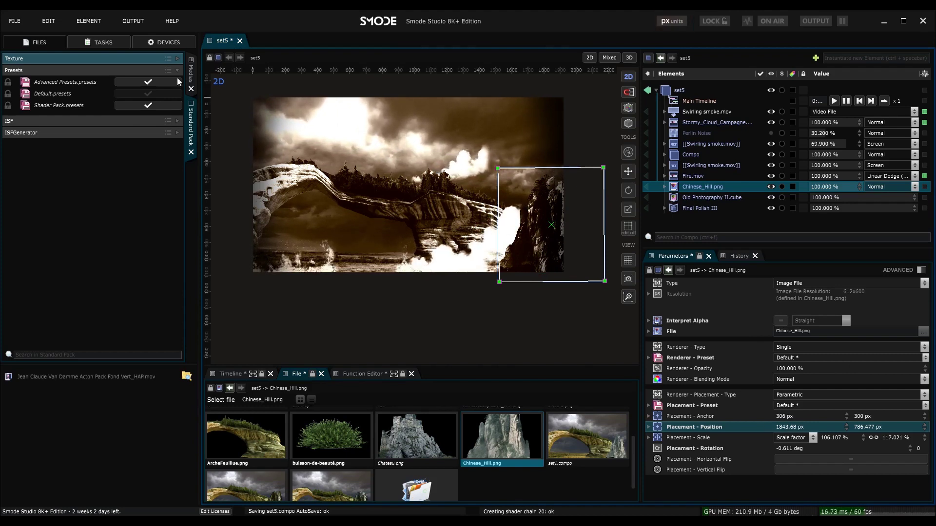
{"action": "left_click", "coordinate": [52, 21]}
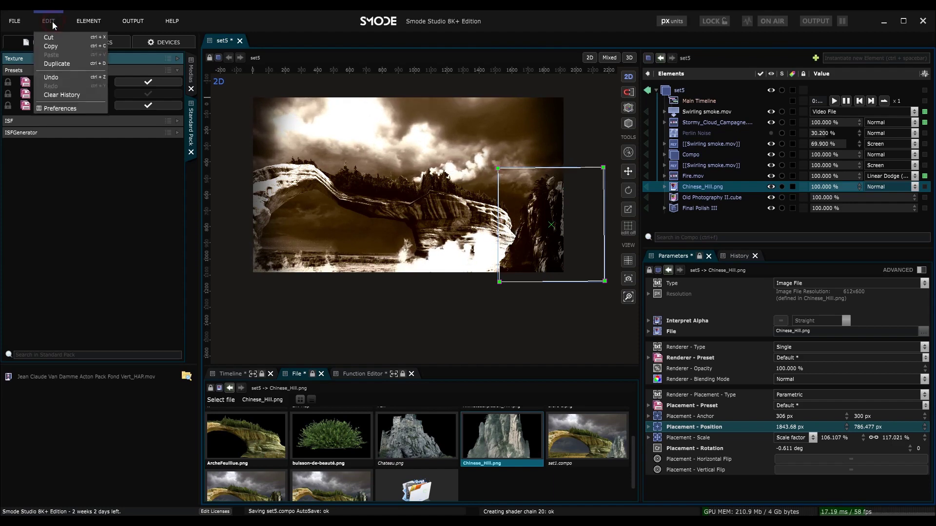
{"action": "left_click", "coordinate": [62, 108]}
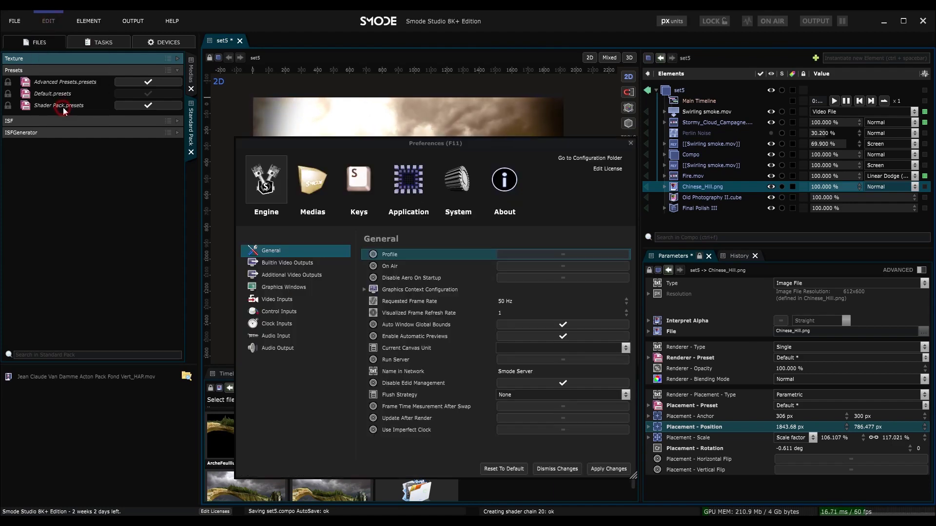
{"action": "left_click", "coordinate": [275, 262]}
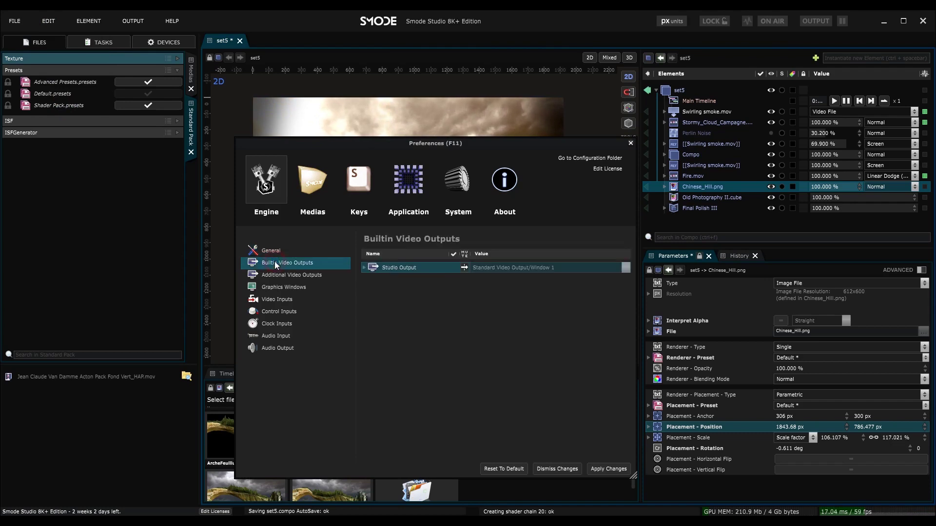
{"action": "left_click", "coordinate": [365, 267]}
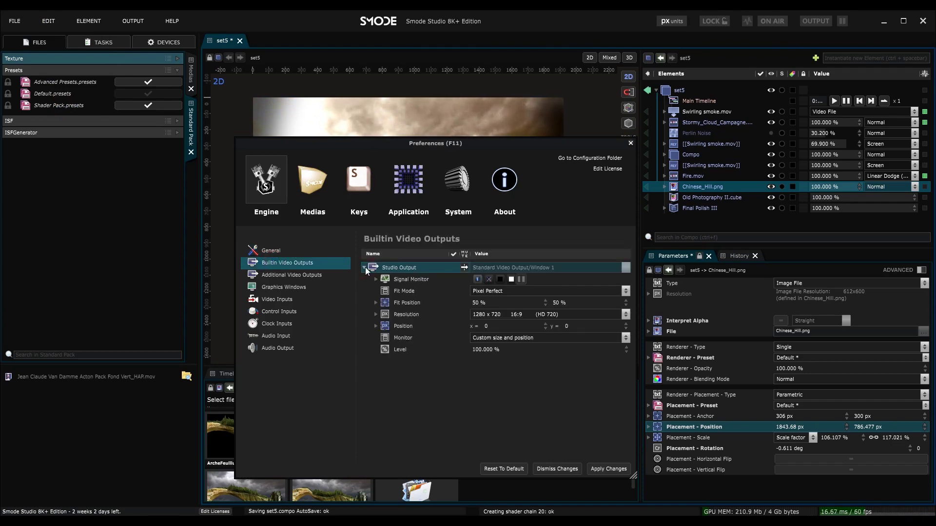
{"action": "left_click", "coordinate": [624, 338]}
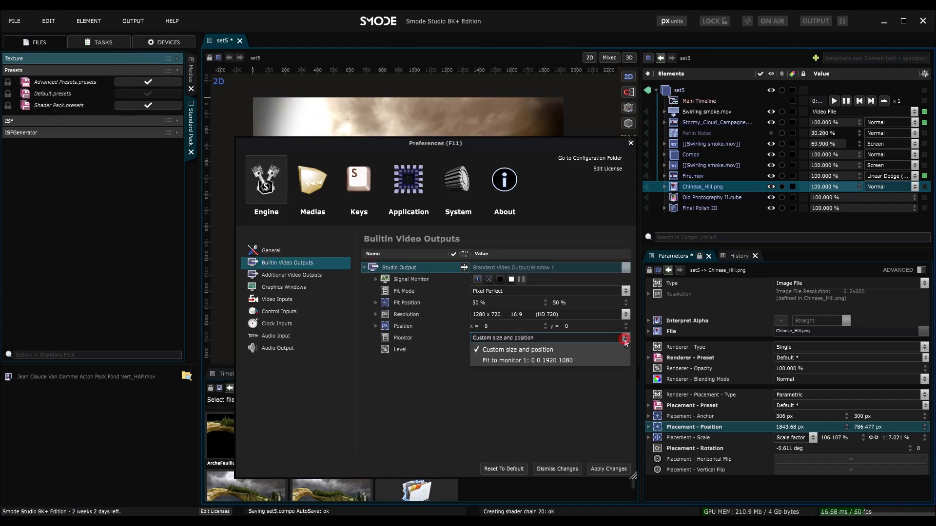
{"action": "left_click", "coordinate": [575, 360]}
{"action": "left_click", "coordinate": [610, 471]}
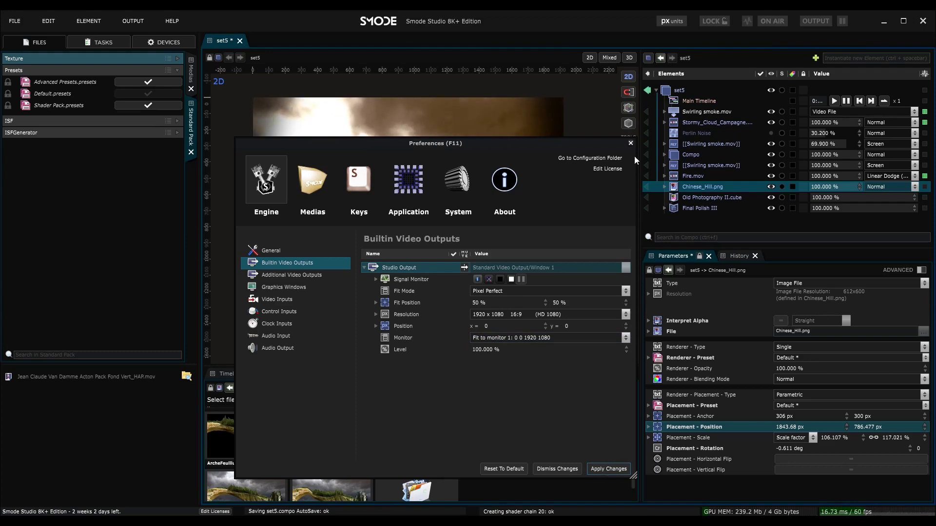
Close the preferences, preview the composition on the fullscreen video output, and exit the output
{"action": "left_click", "coordinate": [630, 142]}
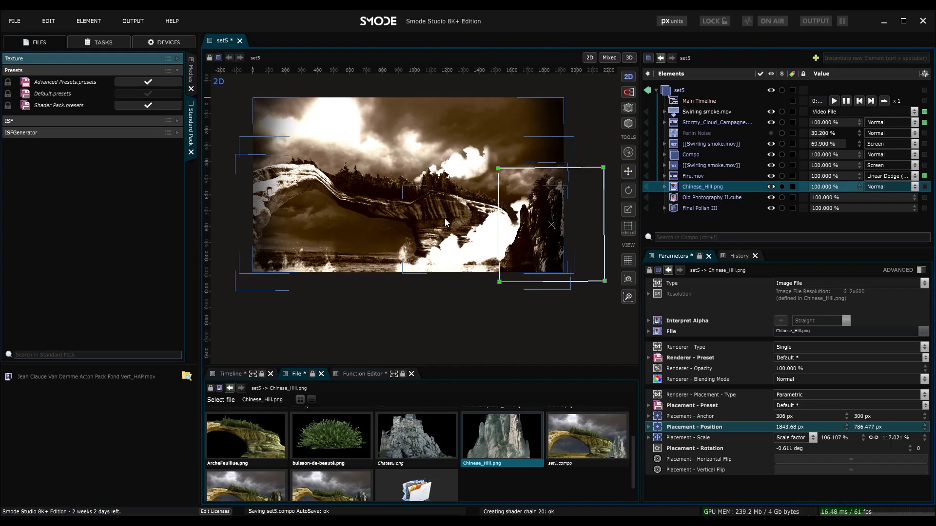
{"action": "left_click", "coordinate": [814, 21]}
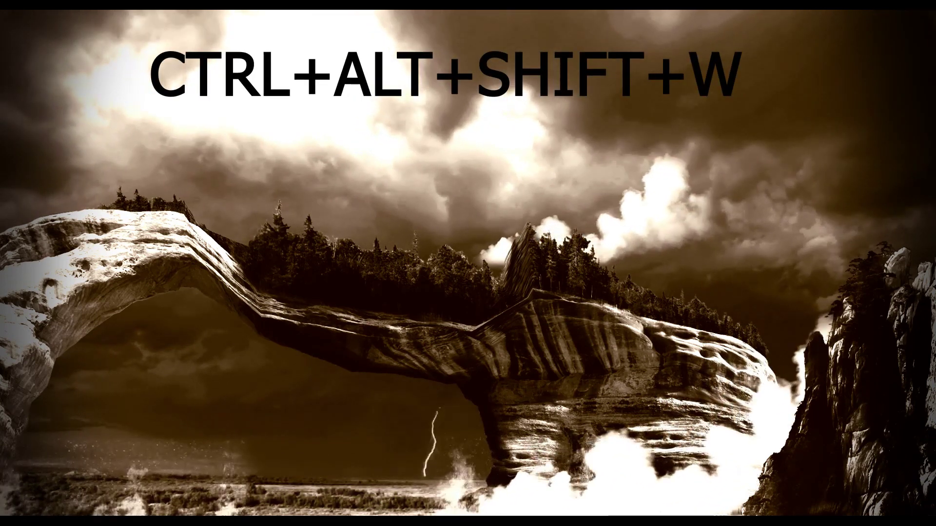
{"action": "key", "text": "ctrl+alt+shift+w"}
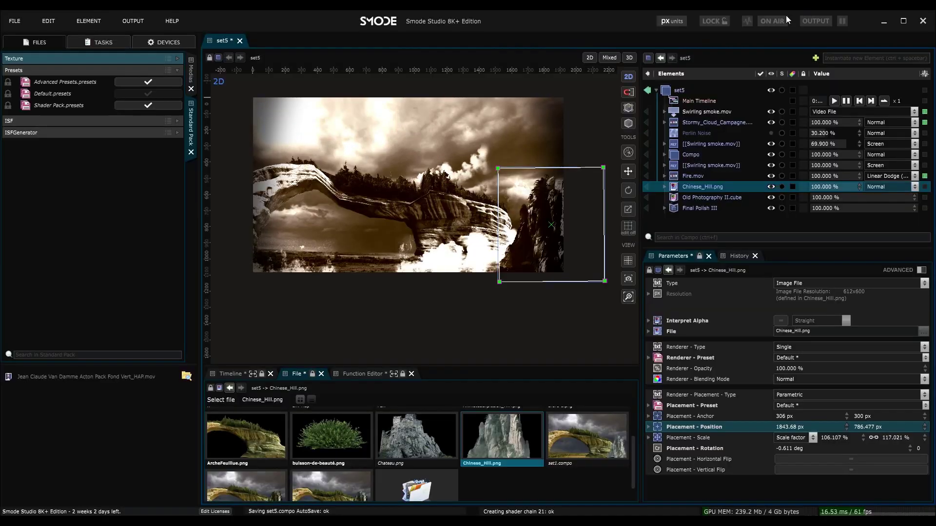
Turn on-air mode on and switch it back off
{"action": "left_click", "coordinate": [770, 20]}
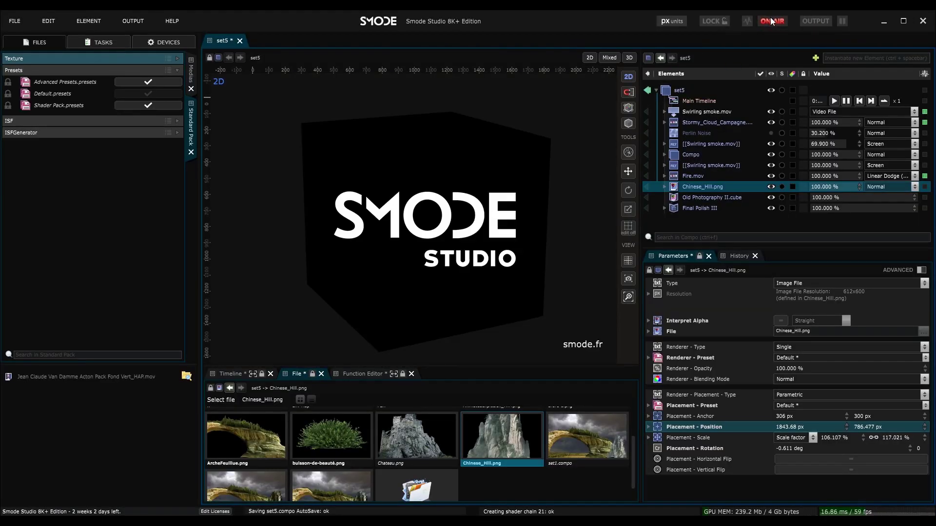
{"action": "left_click", "coordinate": [770, 19]}
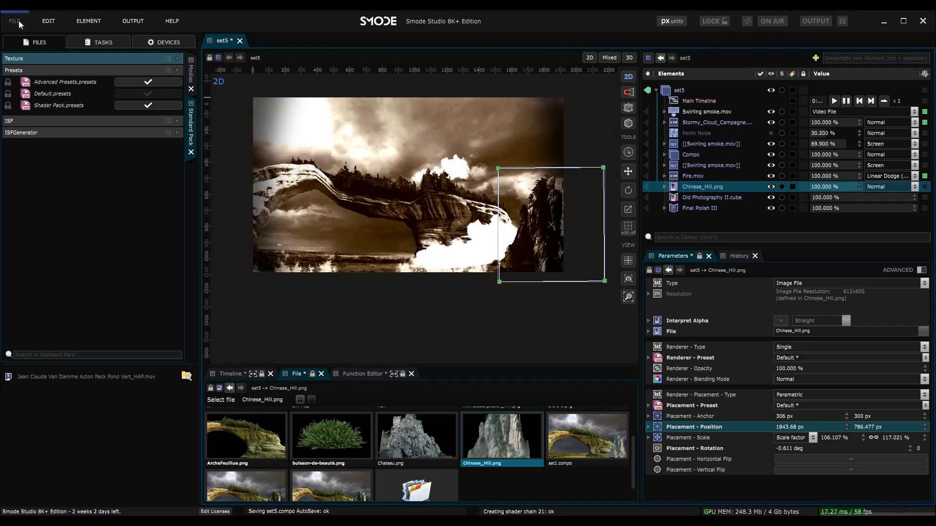
{"action": "left_click", "coordinate": [18, 21]}
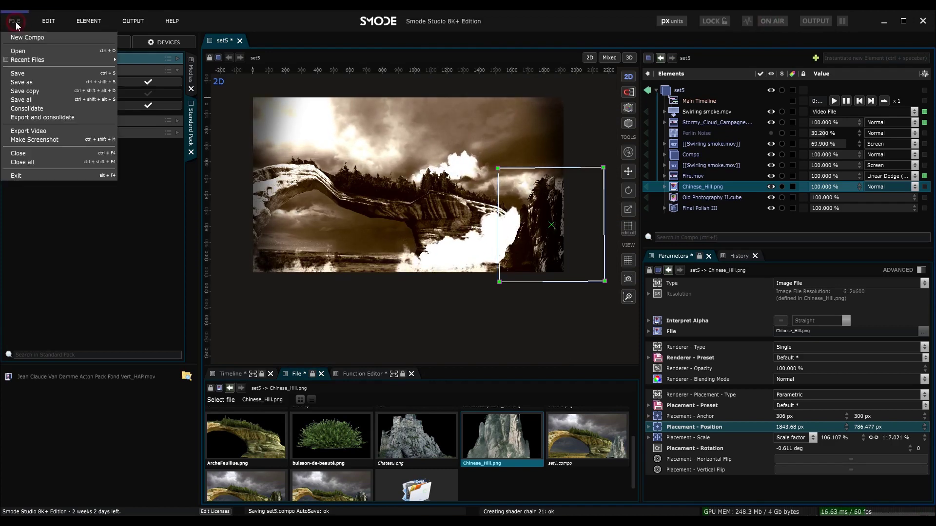
{"action": "left_click", "coordinate": [46, 82]}
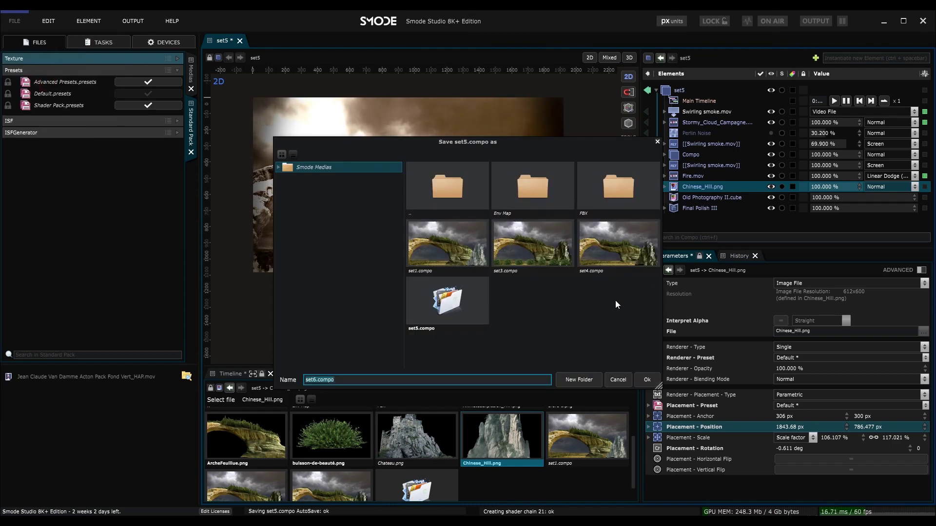
{"action": "left_click", "coordinate": [618, 377]}
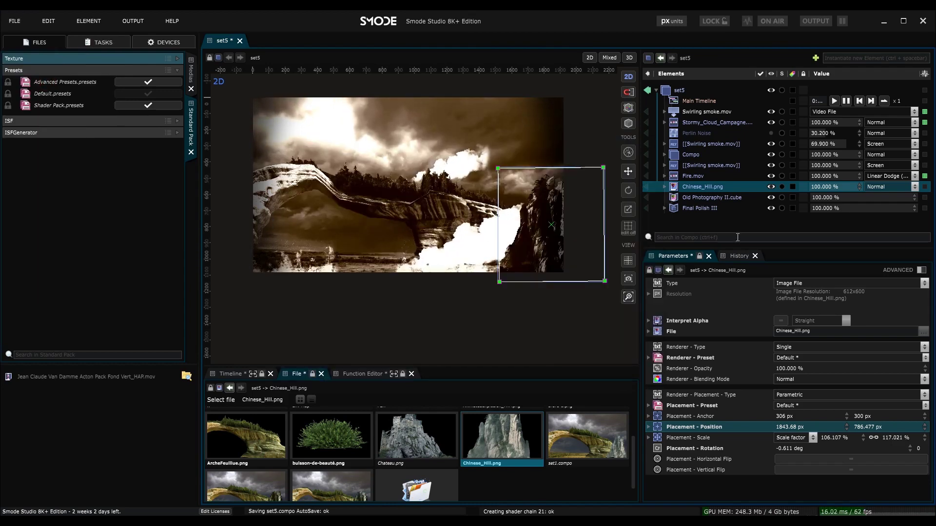
{"action": "left_click_drag", "start_coordinate": [827, 198], "coordinate": [741, 198]}
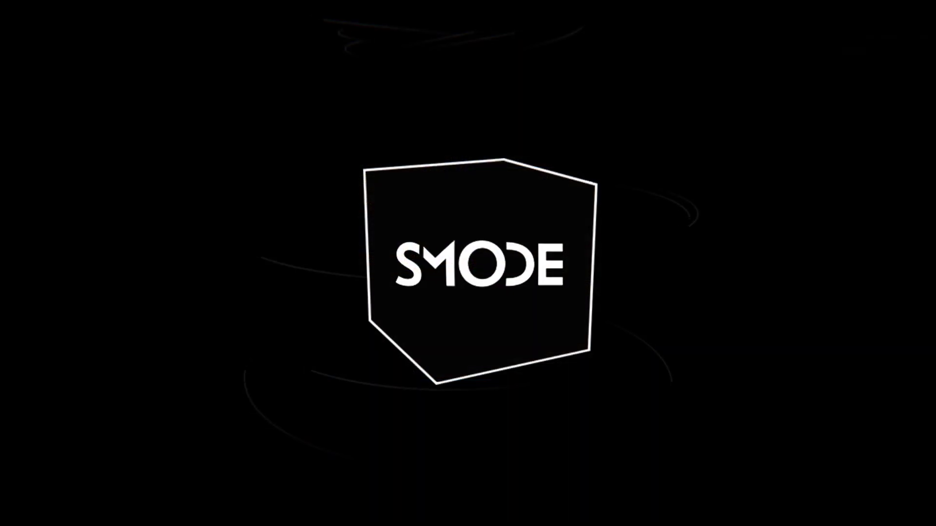